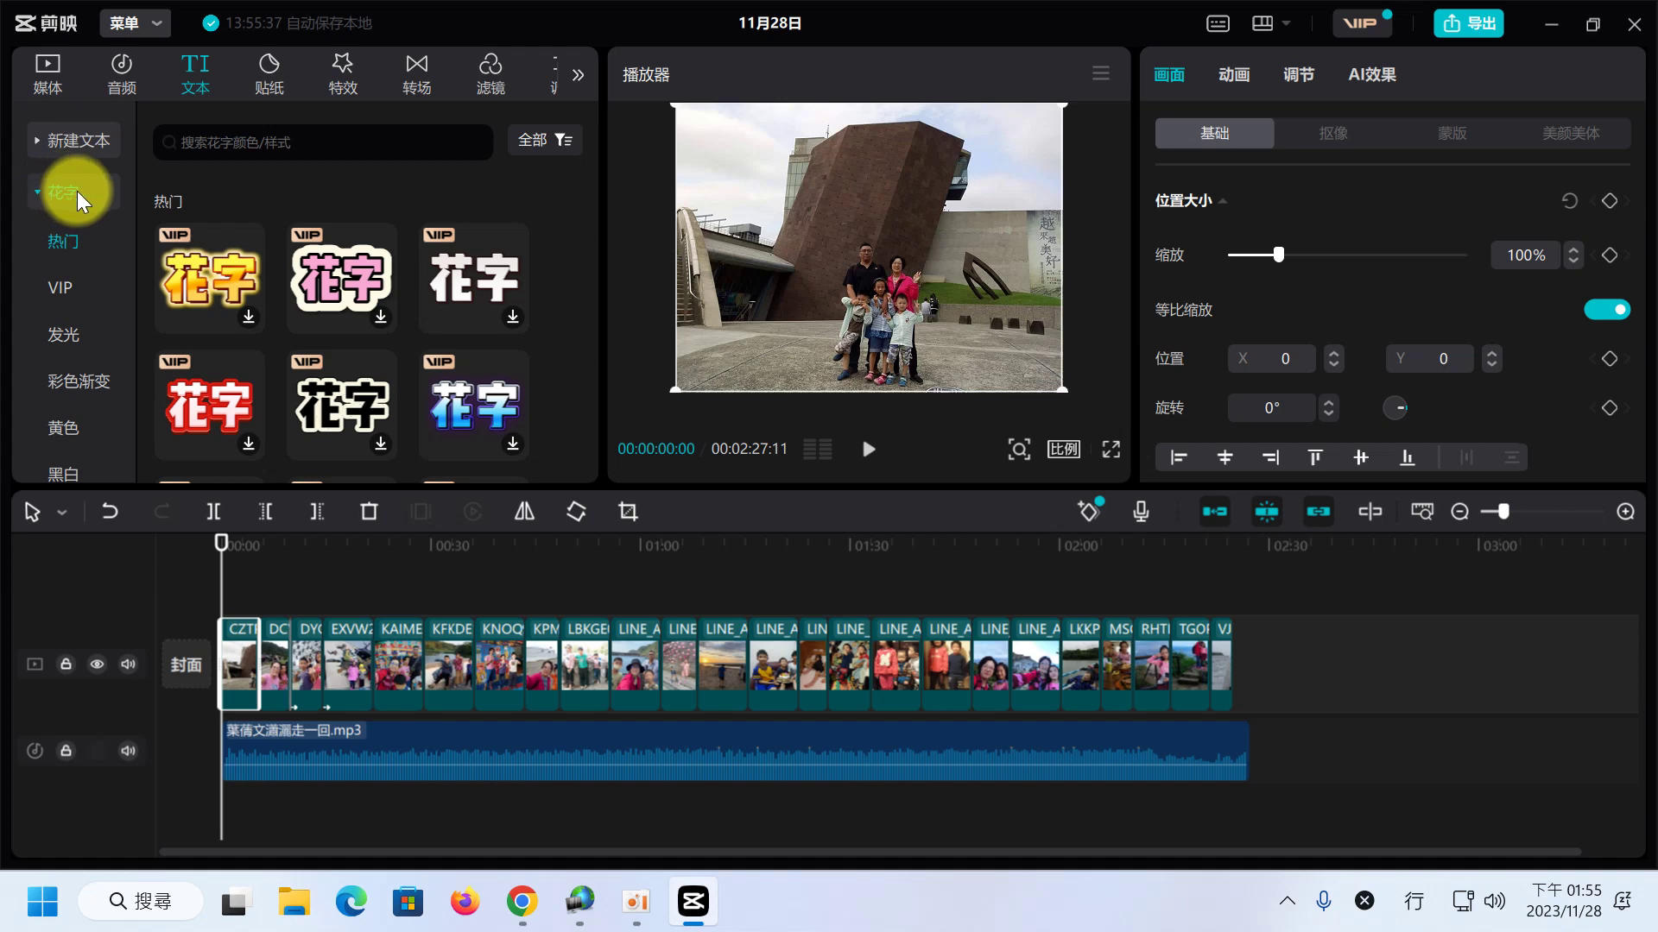
- Preview the plain yellow fancy text style in the popular (热门) category and add it to the timeline at the start
{"action": "scroll", "coordinate": [387, 323], "scroll_direction": "down", "scroll_amount": 5}
{"action": "scroll", "coordinate": [415, 316], "scroll_direction": "up", "scroll_amount": 3}
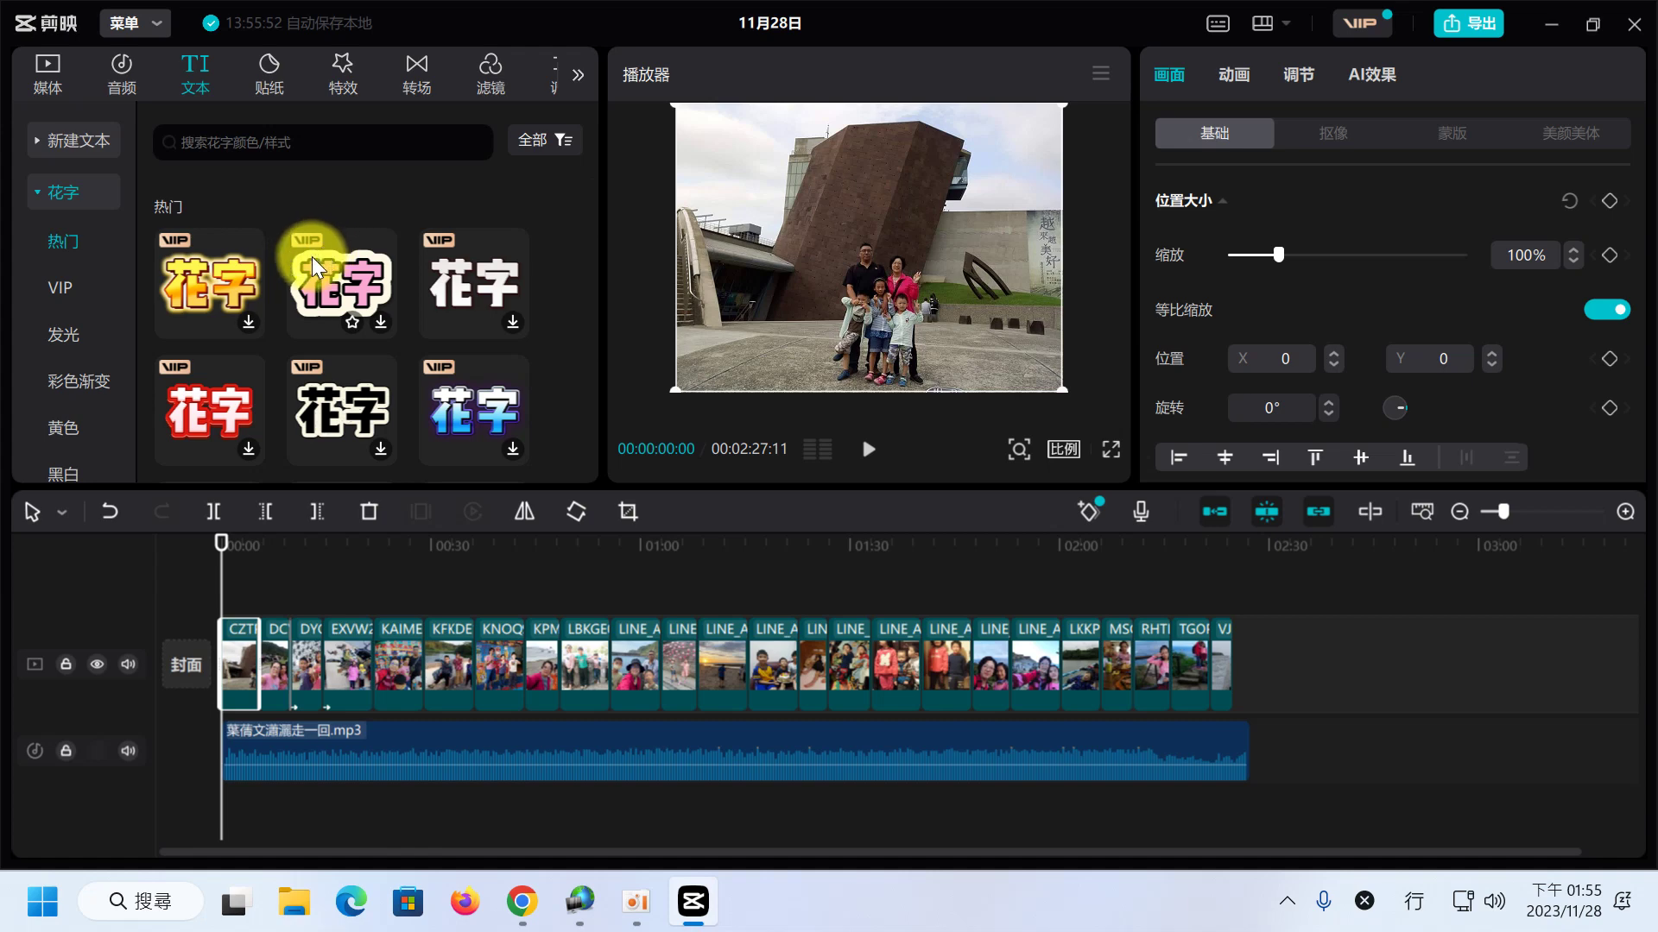
{"action": "scroll", "coordinate": [392, 346], "scroll_direction": "down", "scroll_amount": 3}
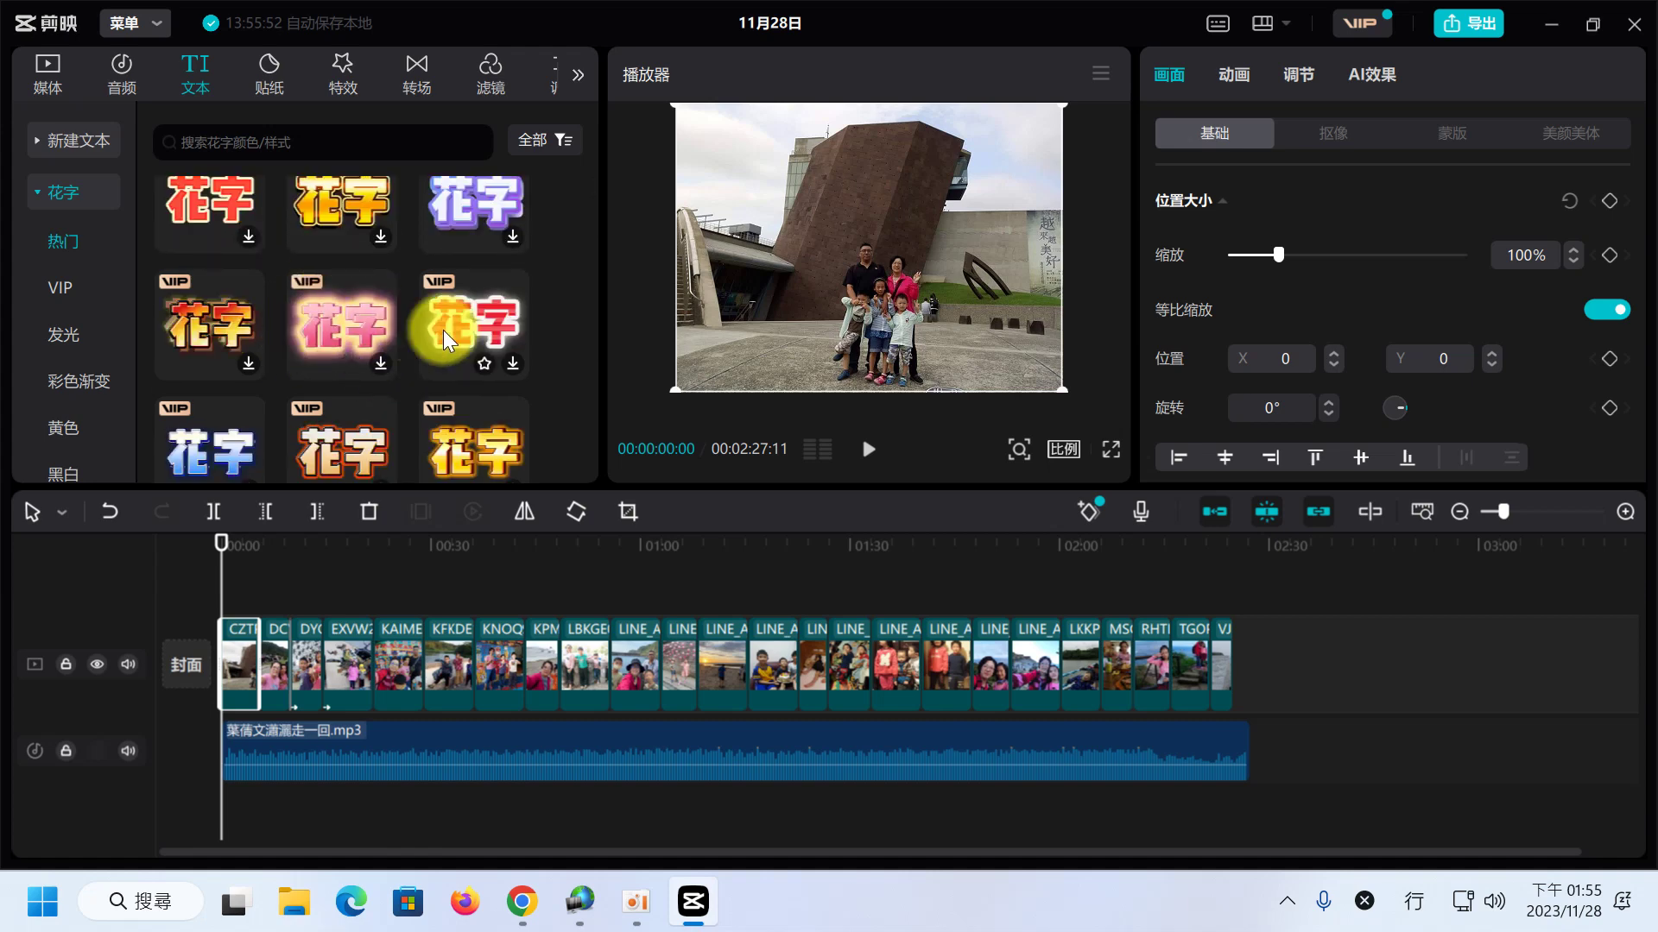
{"action": "scroll", "coordinate": [443, 332], "scroll_direction": "down", "scroll_amount": 3}
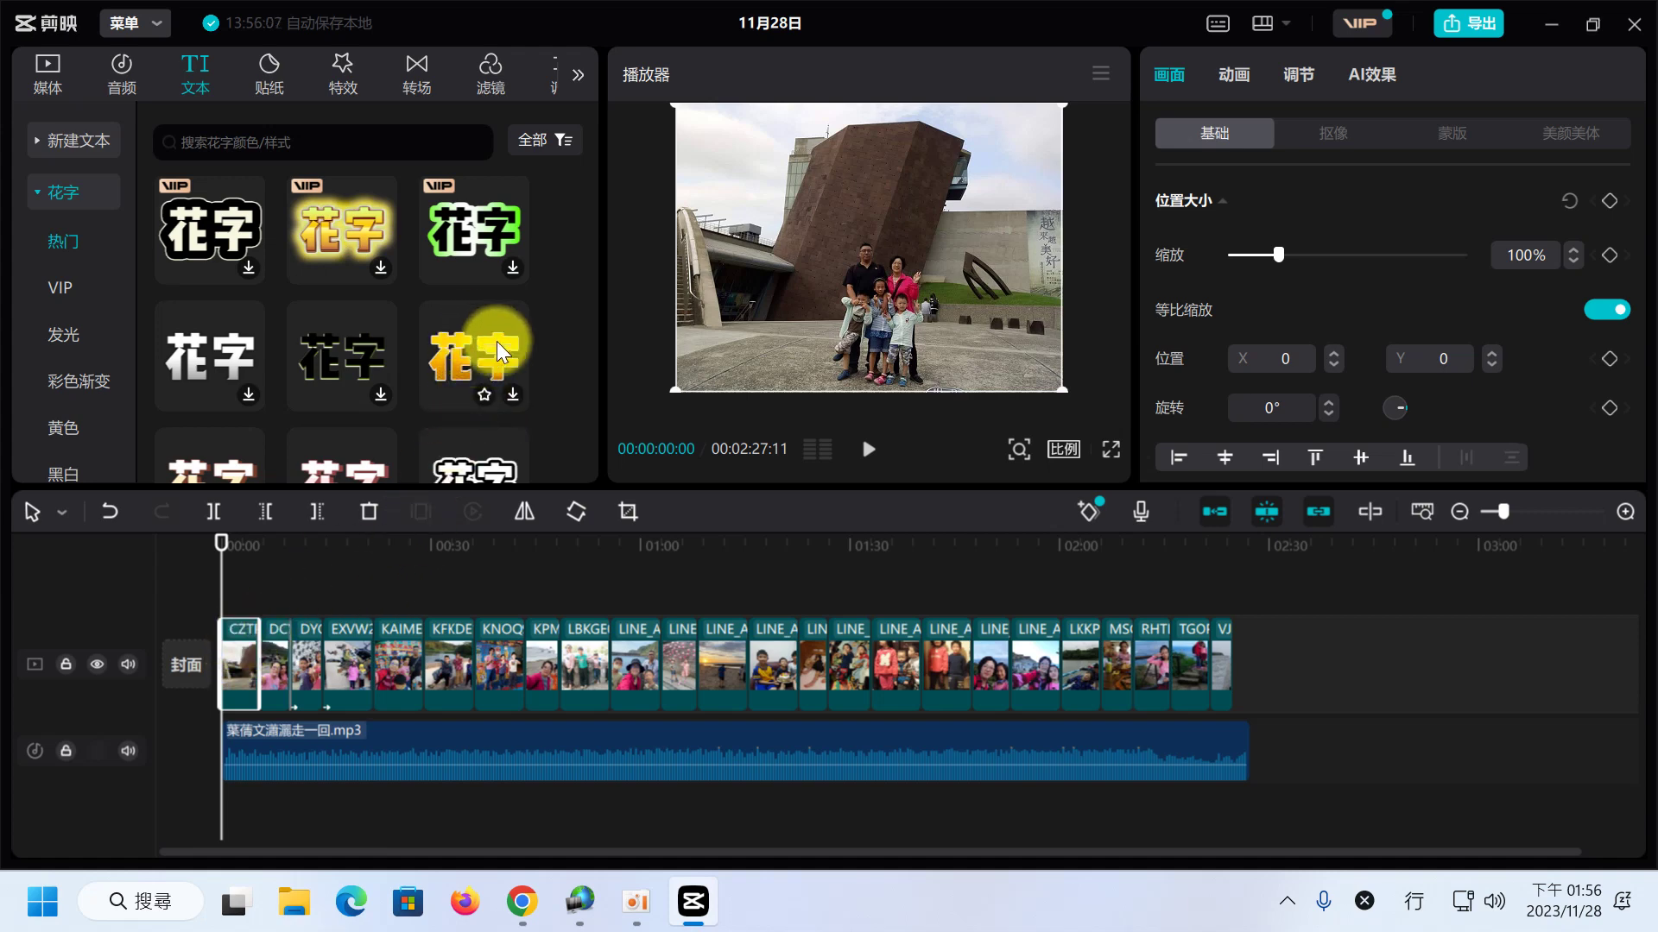
{"action": "left_click", "coordinate": [514, 395]}
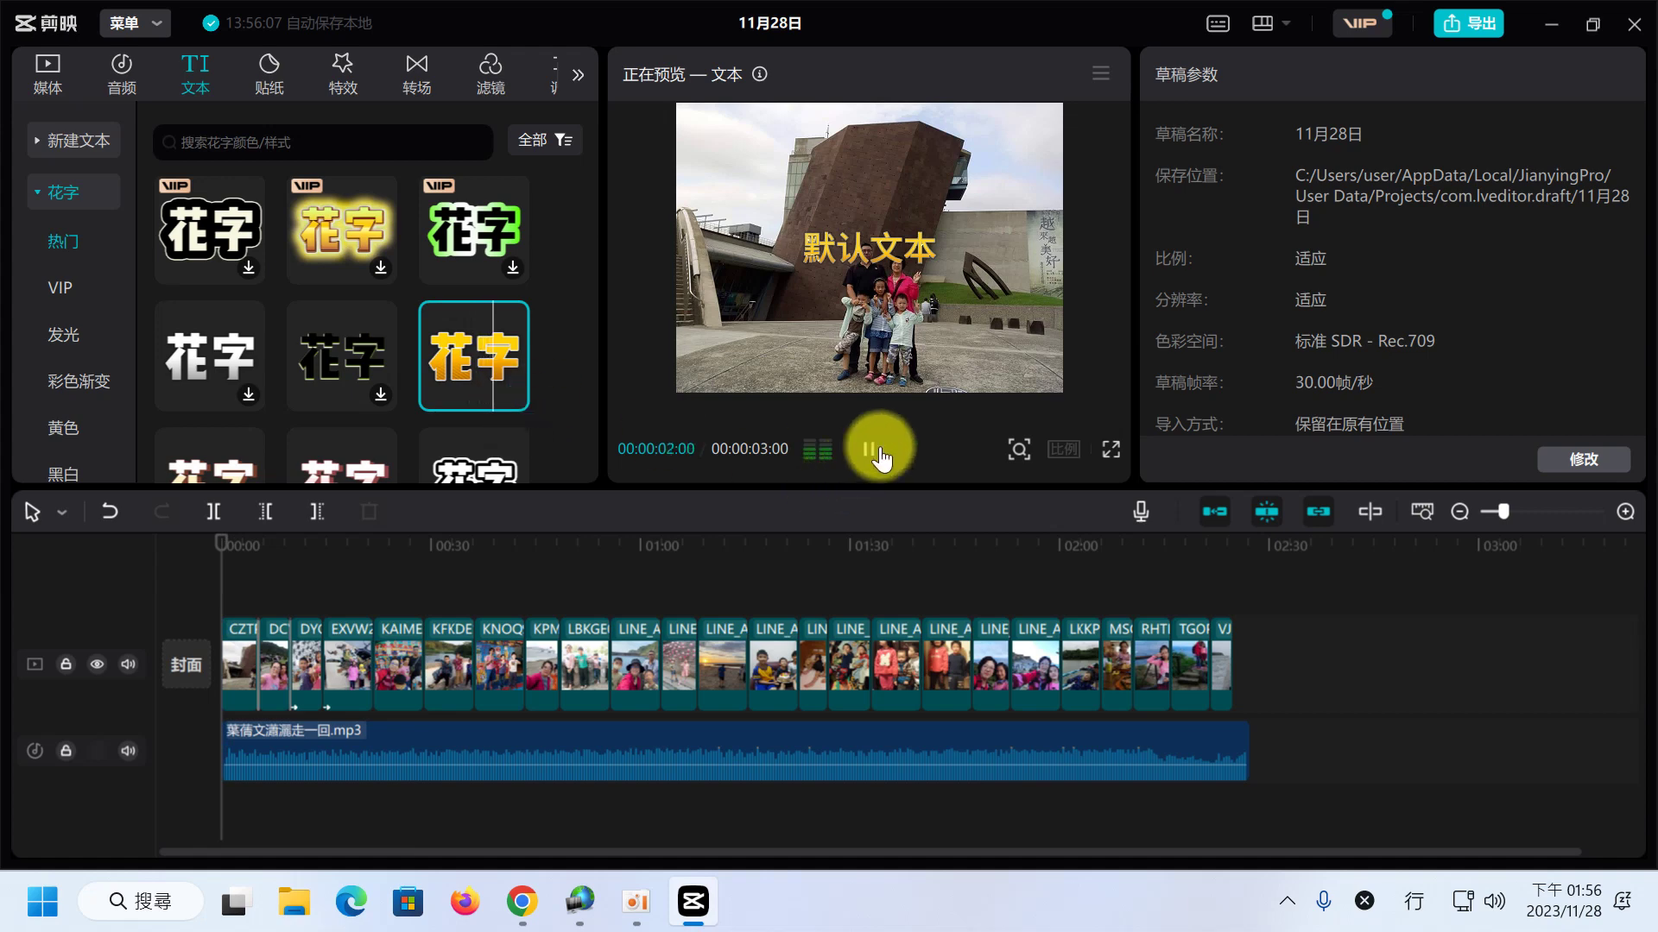
{"action": "left_click", "coordinate": [869, 449]}
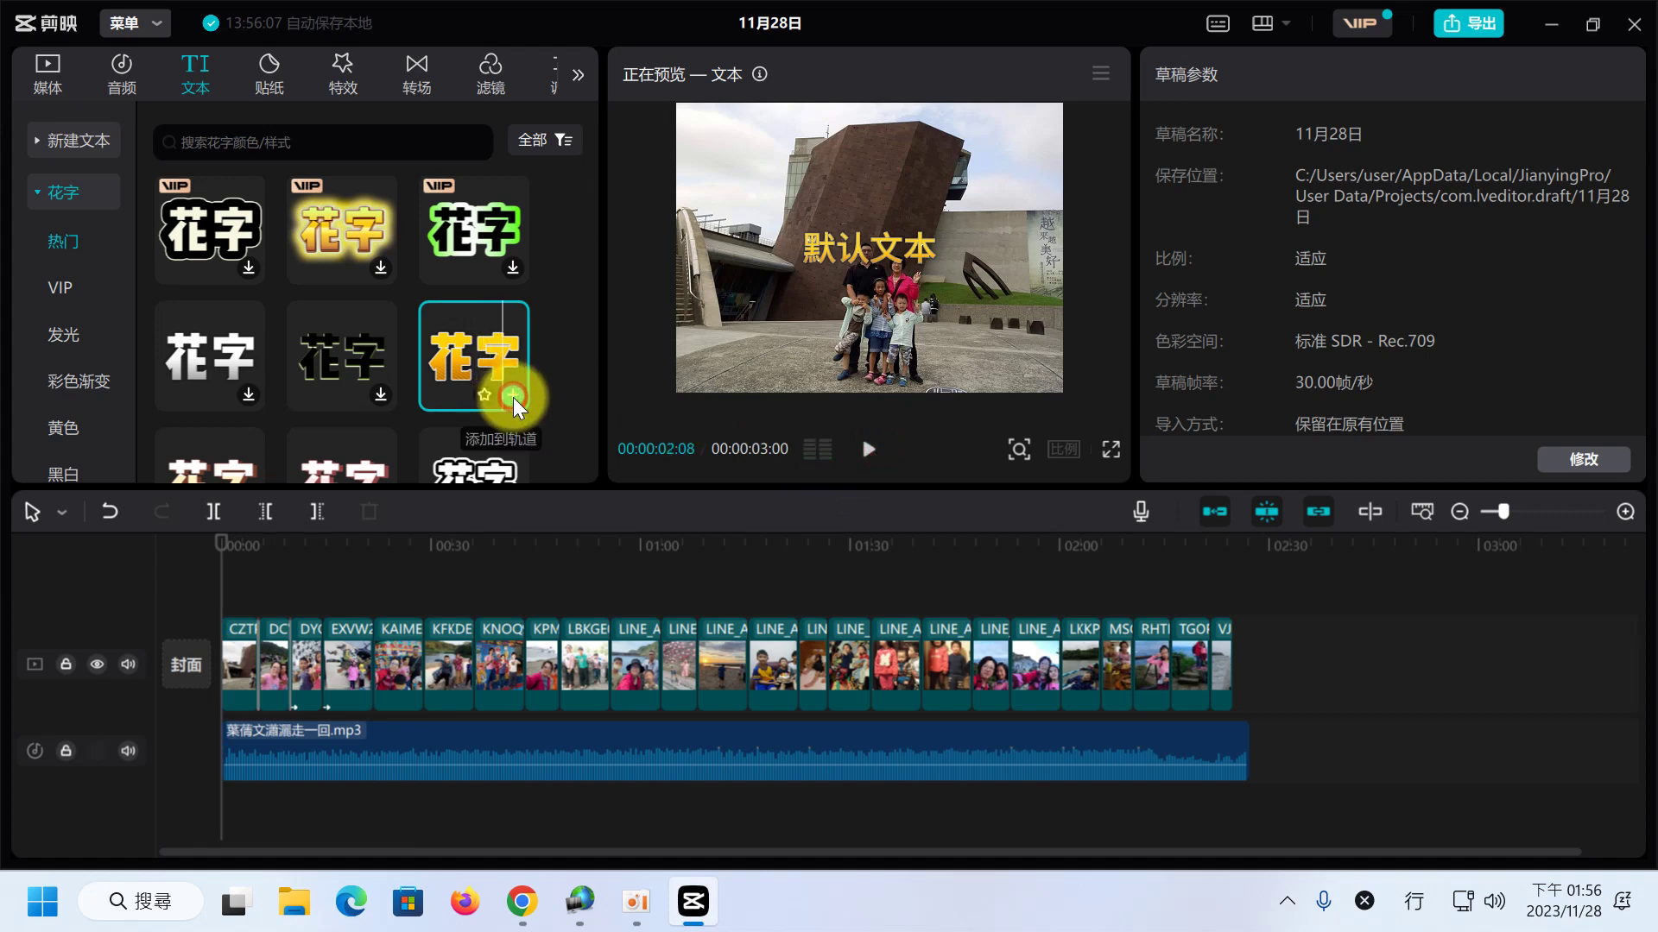
{"action": "left_click", "coordinate": [512, 396]}
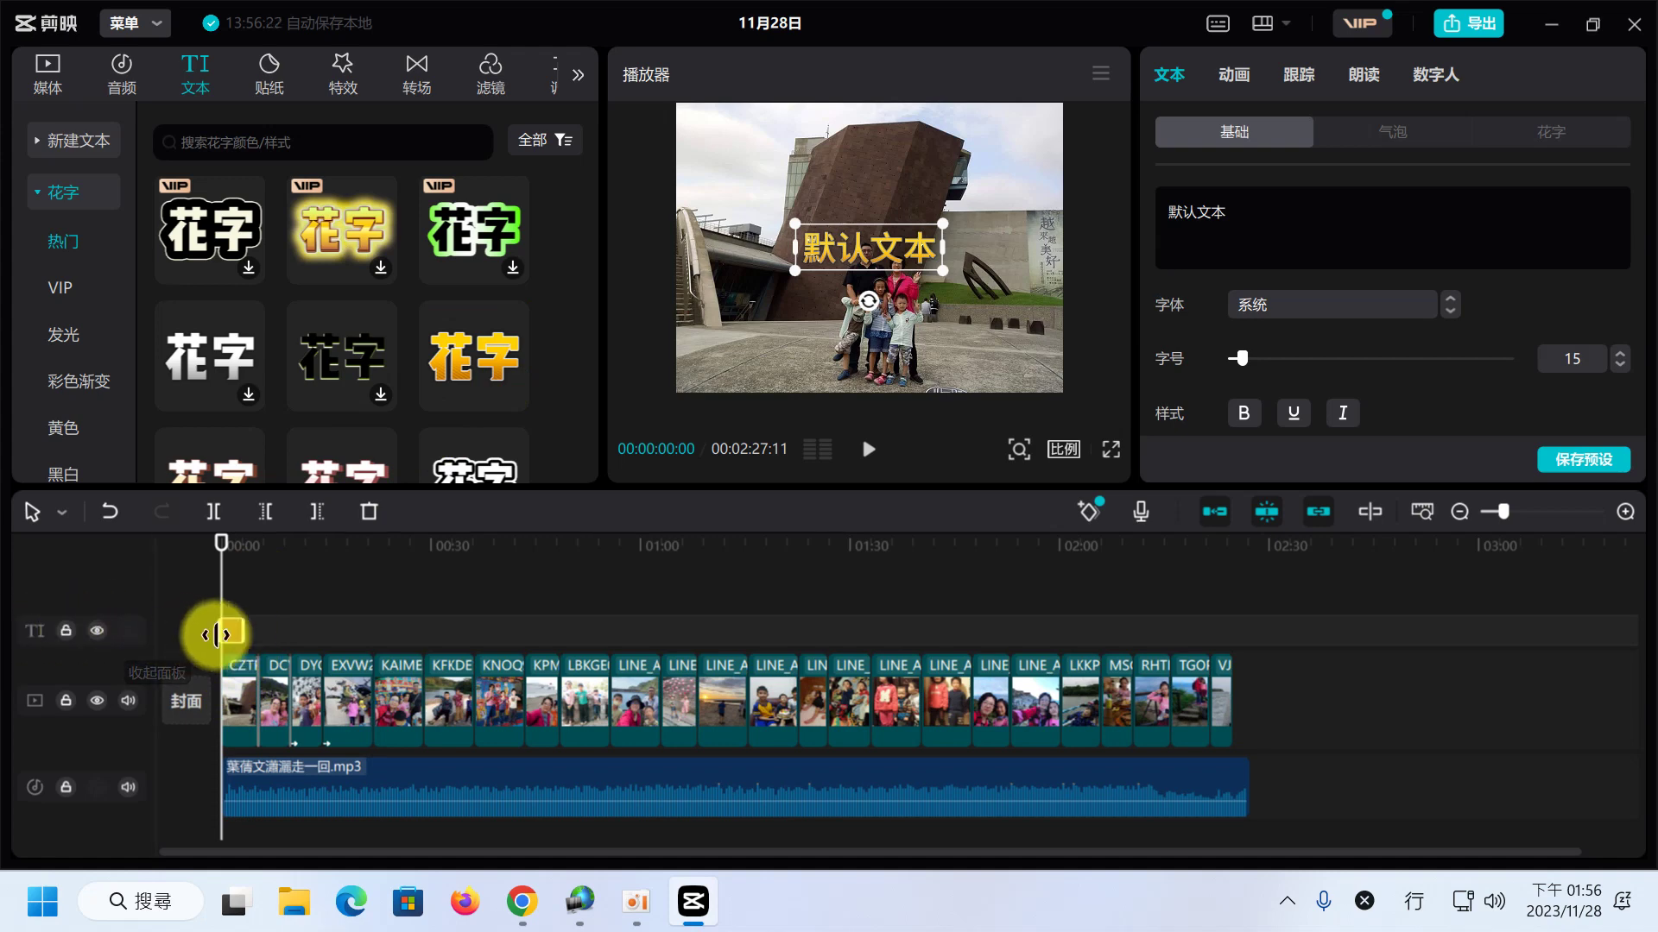
- Adjust the title clip's duration so that it spans the first two photos and ends with the second one
{"action": "left_click_drag", "start_coordinate": [240, 635], "coordinate": [244, 636]}
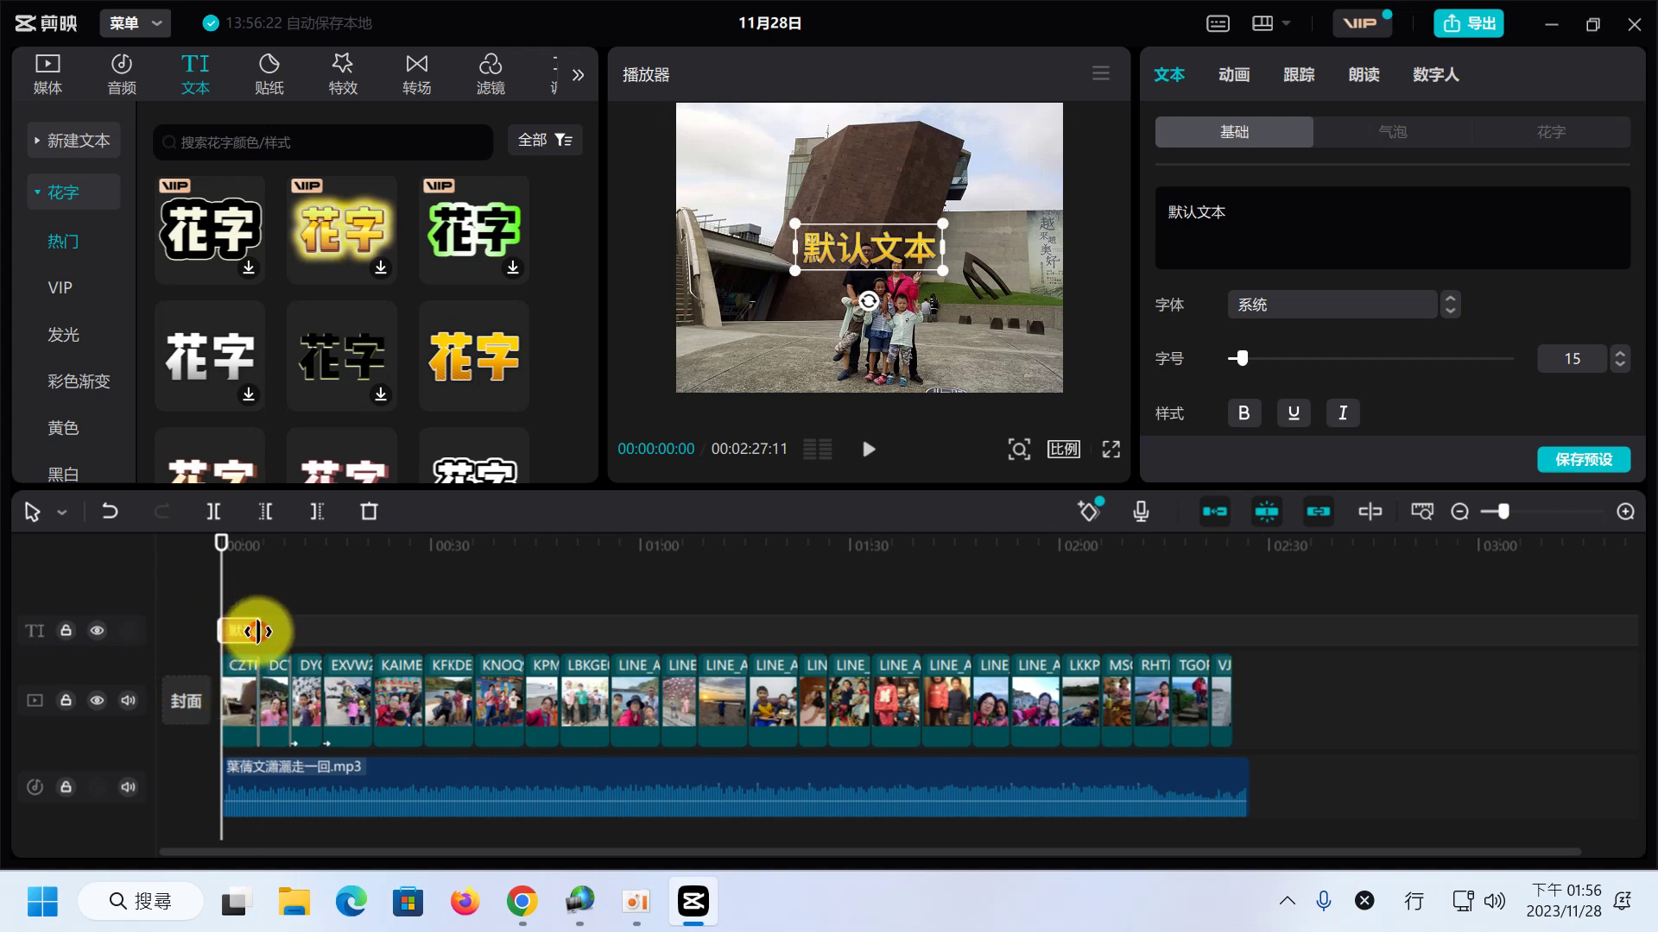
{"action": "left_click_drag", "start_coordinate": [257, 631], "coordinate": [237, 633]}
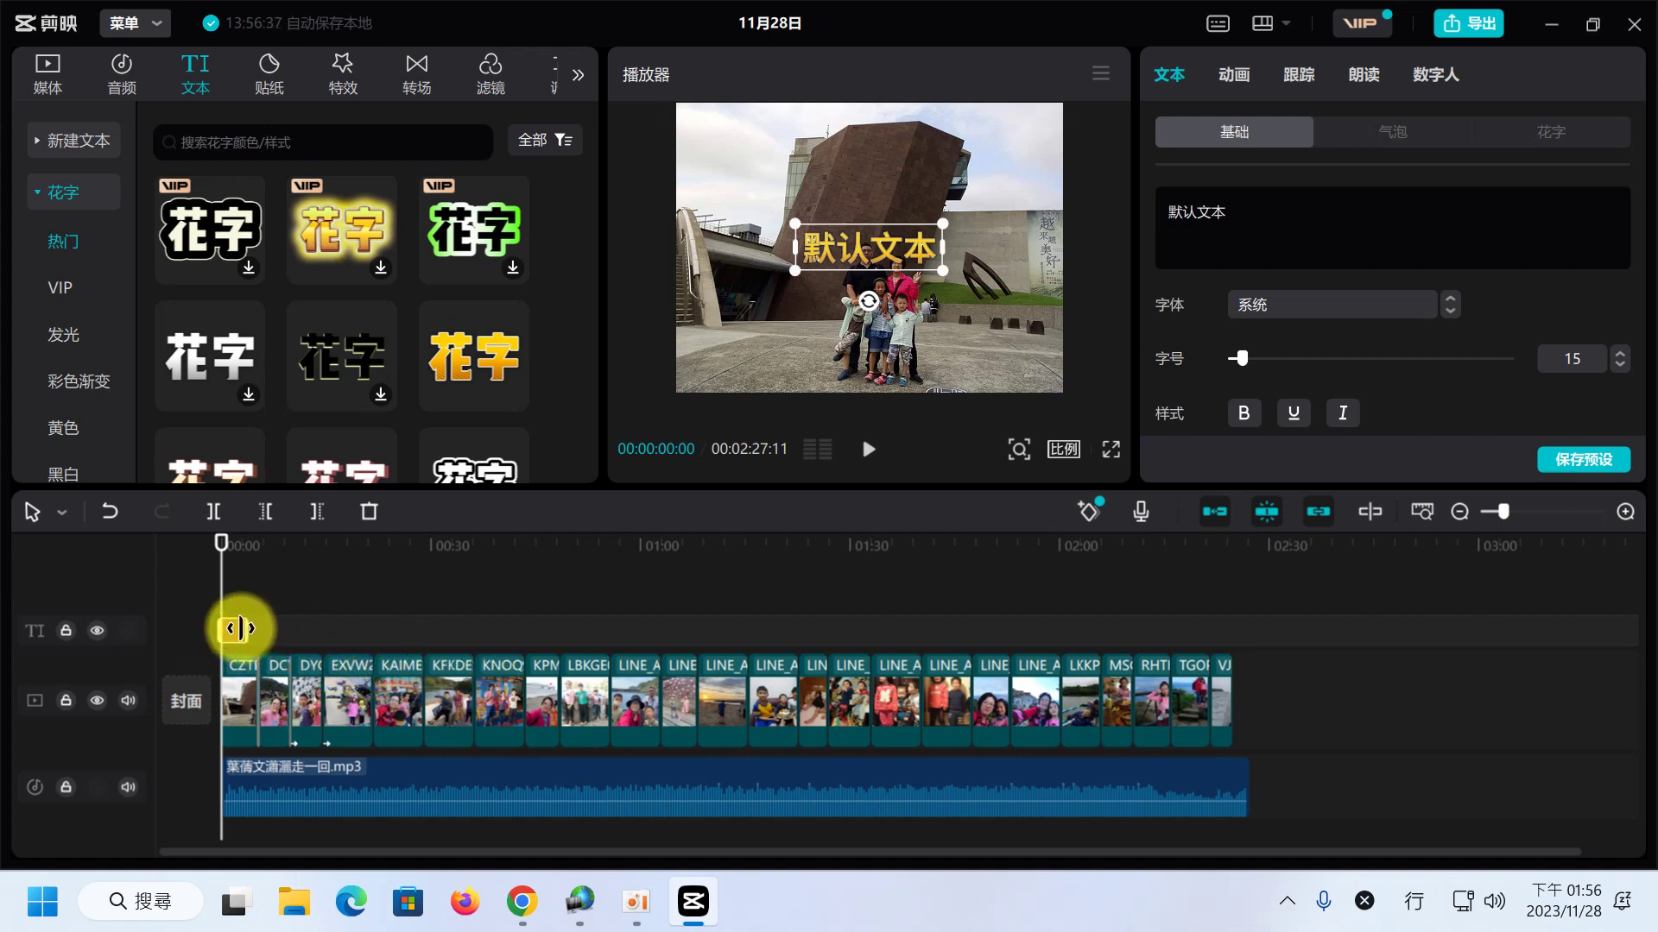
{"action": "left_click_drag", "start_coordinate": [247, 631], "coordinate": [425, 631]}
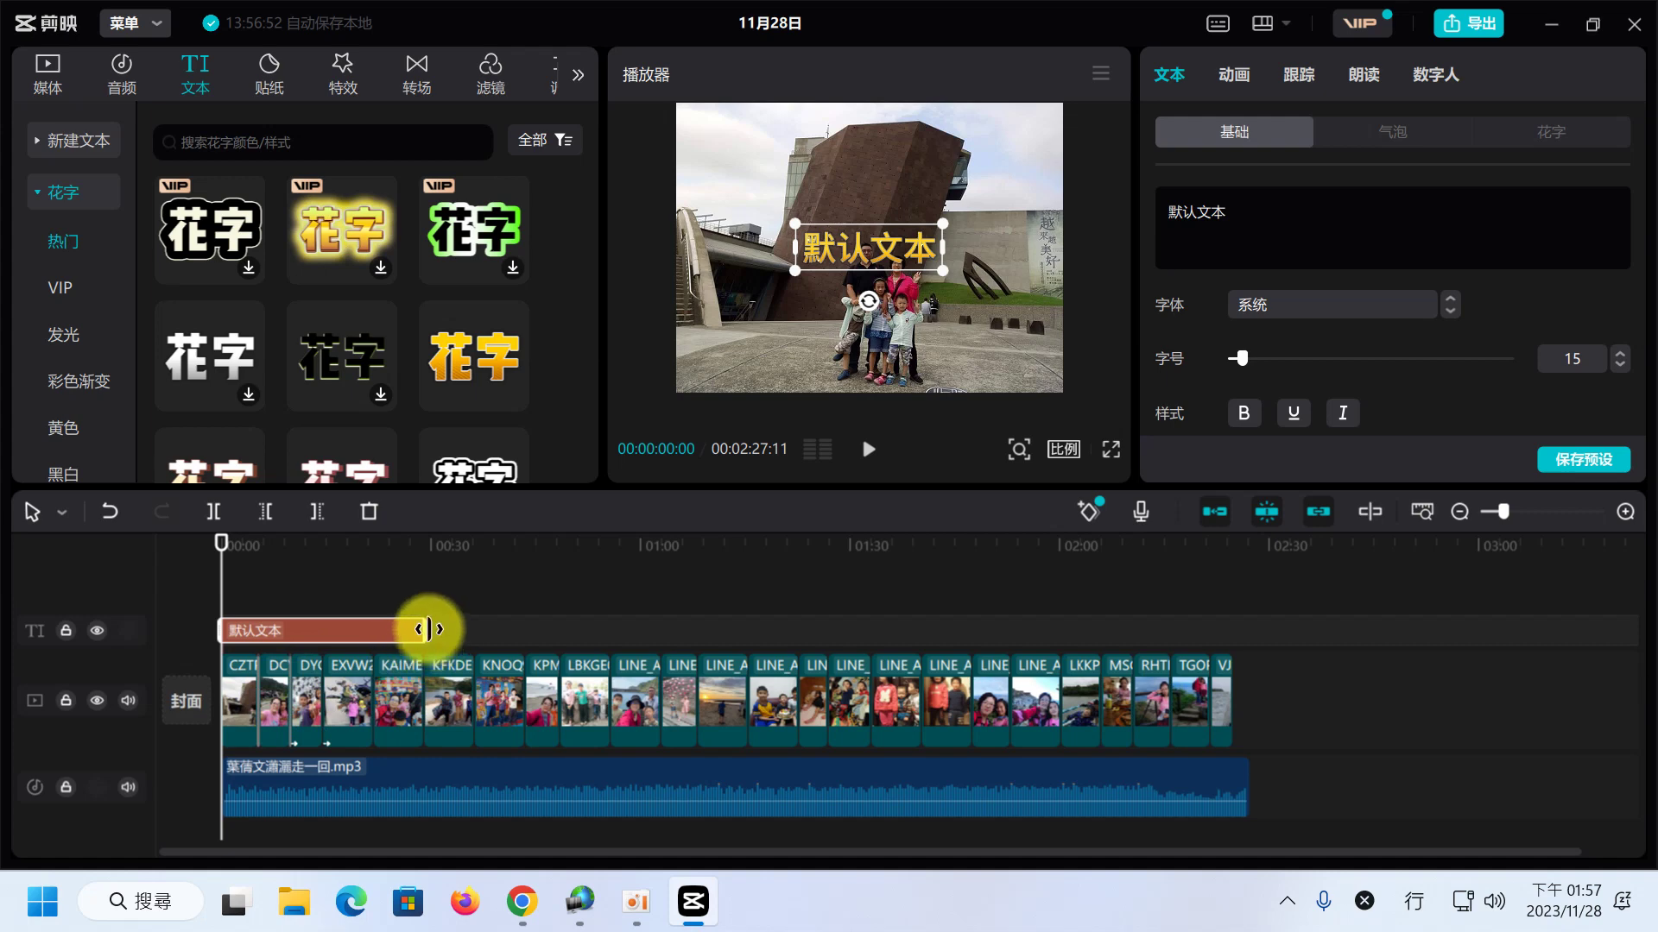
{"action": "left_click_drag", "start_coordinate": [423, 628], "coordinate": [285, 630]}
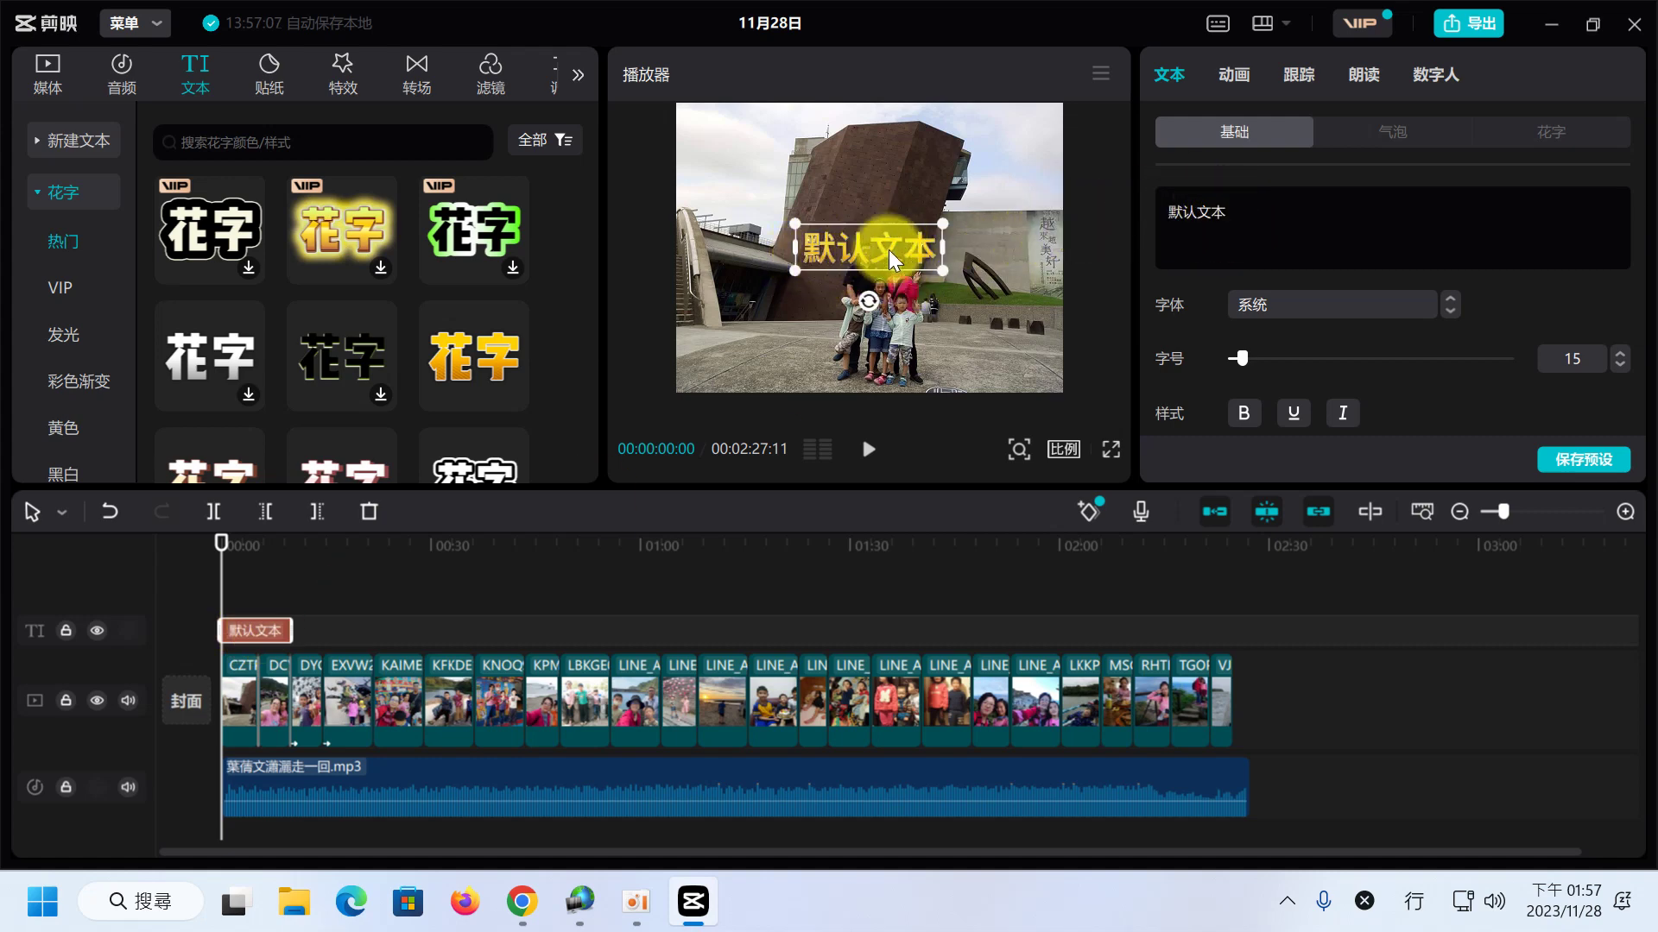
- Replace the title text with 我們這一家 and place it tilted over the upper part of the first photo
{"action": "left_click_drag", "start_coordinate": [888, 250], "coordinate": [833, 171]}
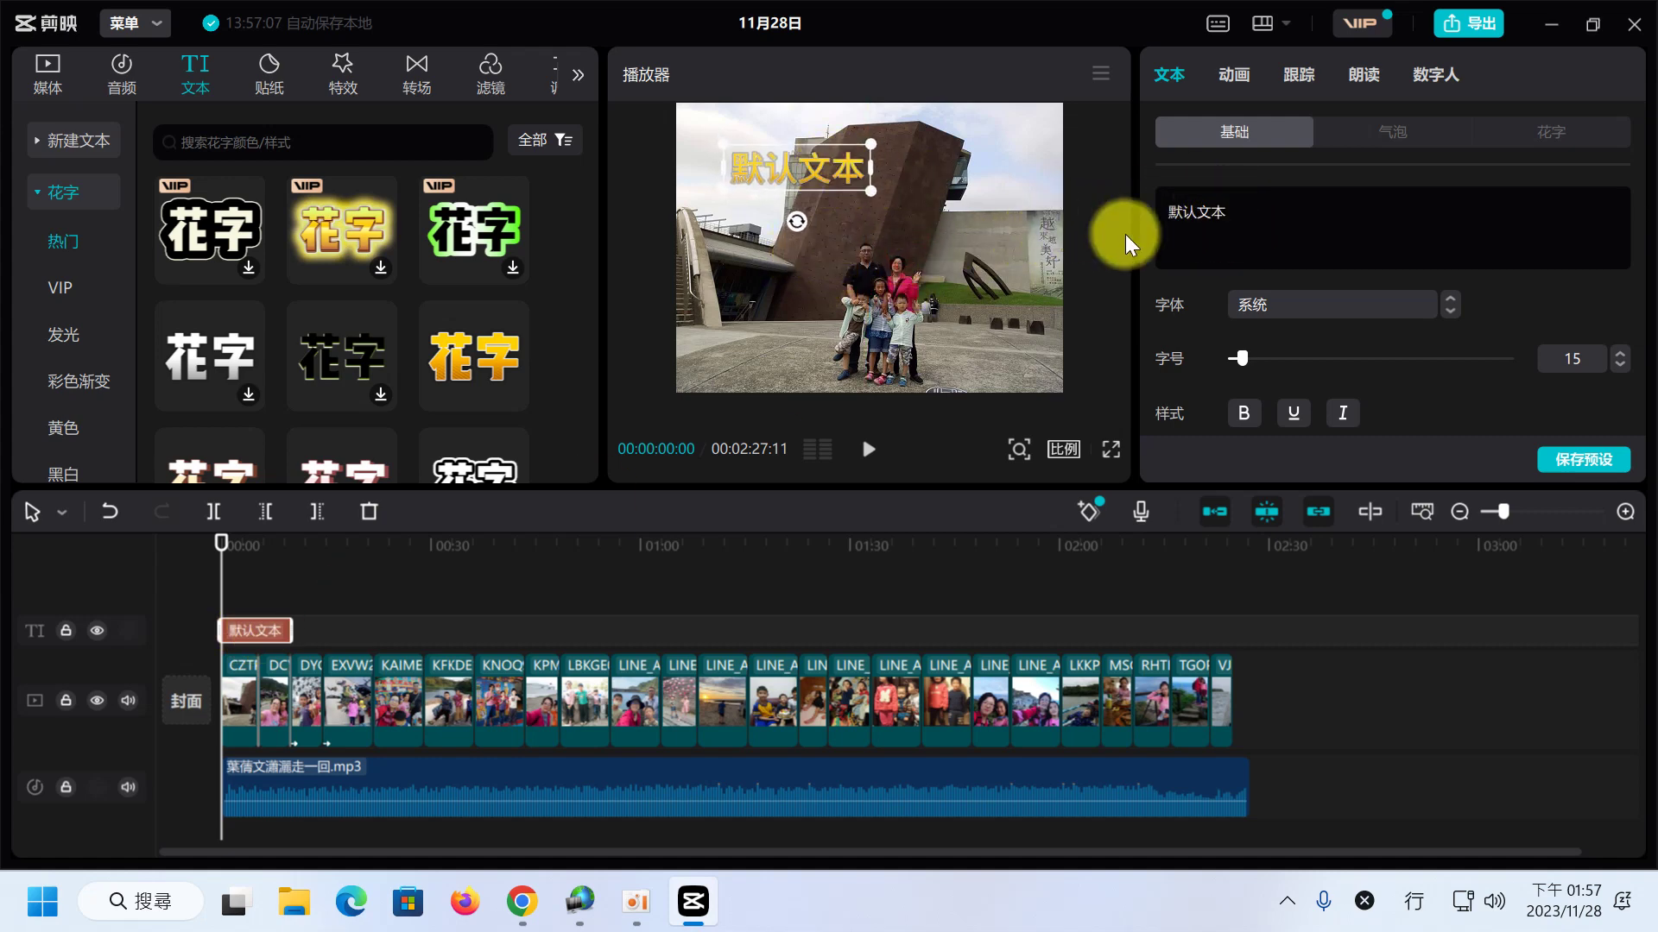
{"action": "left_click_drag", "start_coordinate": [1269, 221], "coordinate": [1155, 203]}
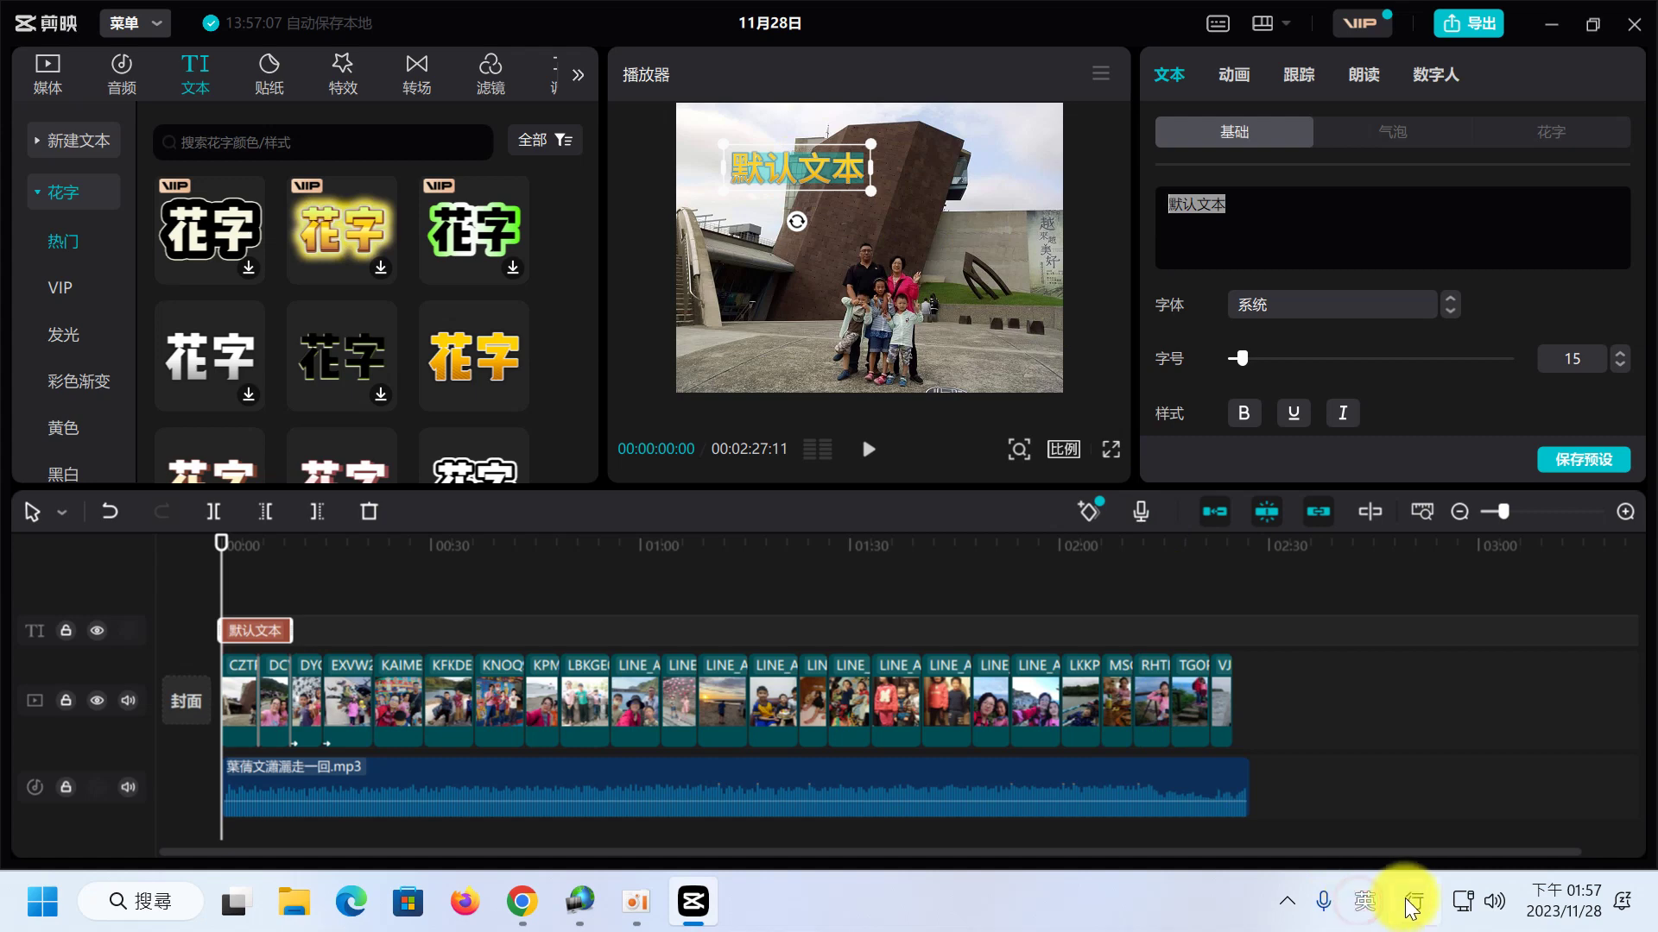
{"action": "left_click", "coordinate": [1365, 902]}
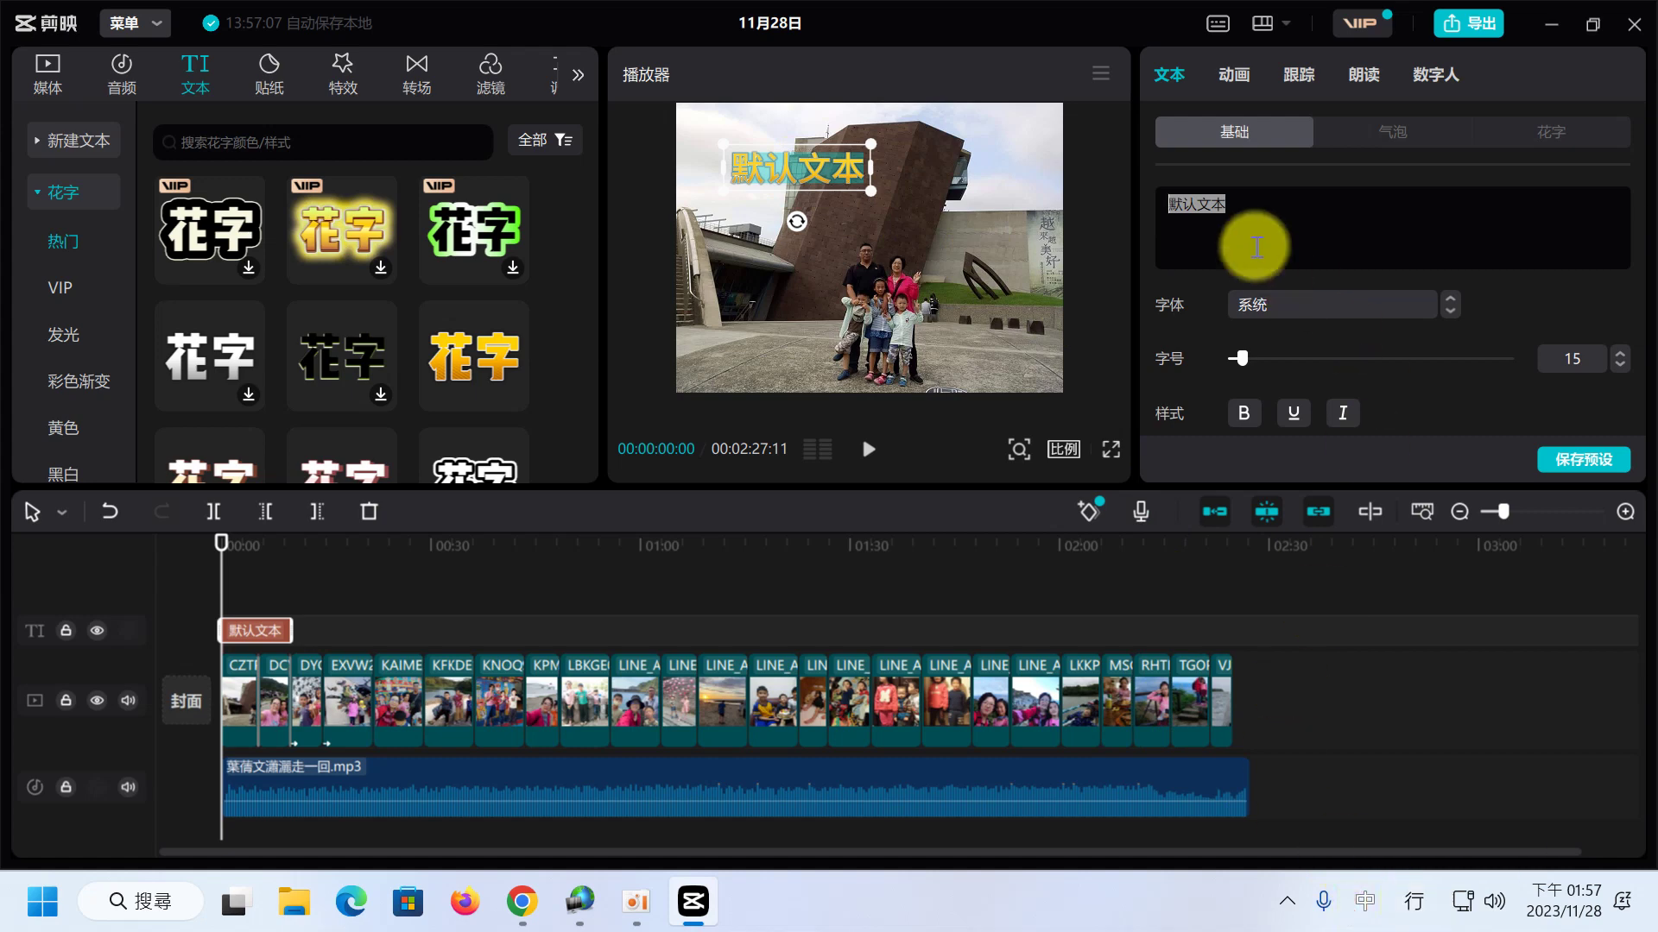
{"action": "type", "text": "我們Y N"}
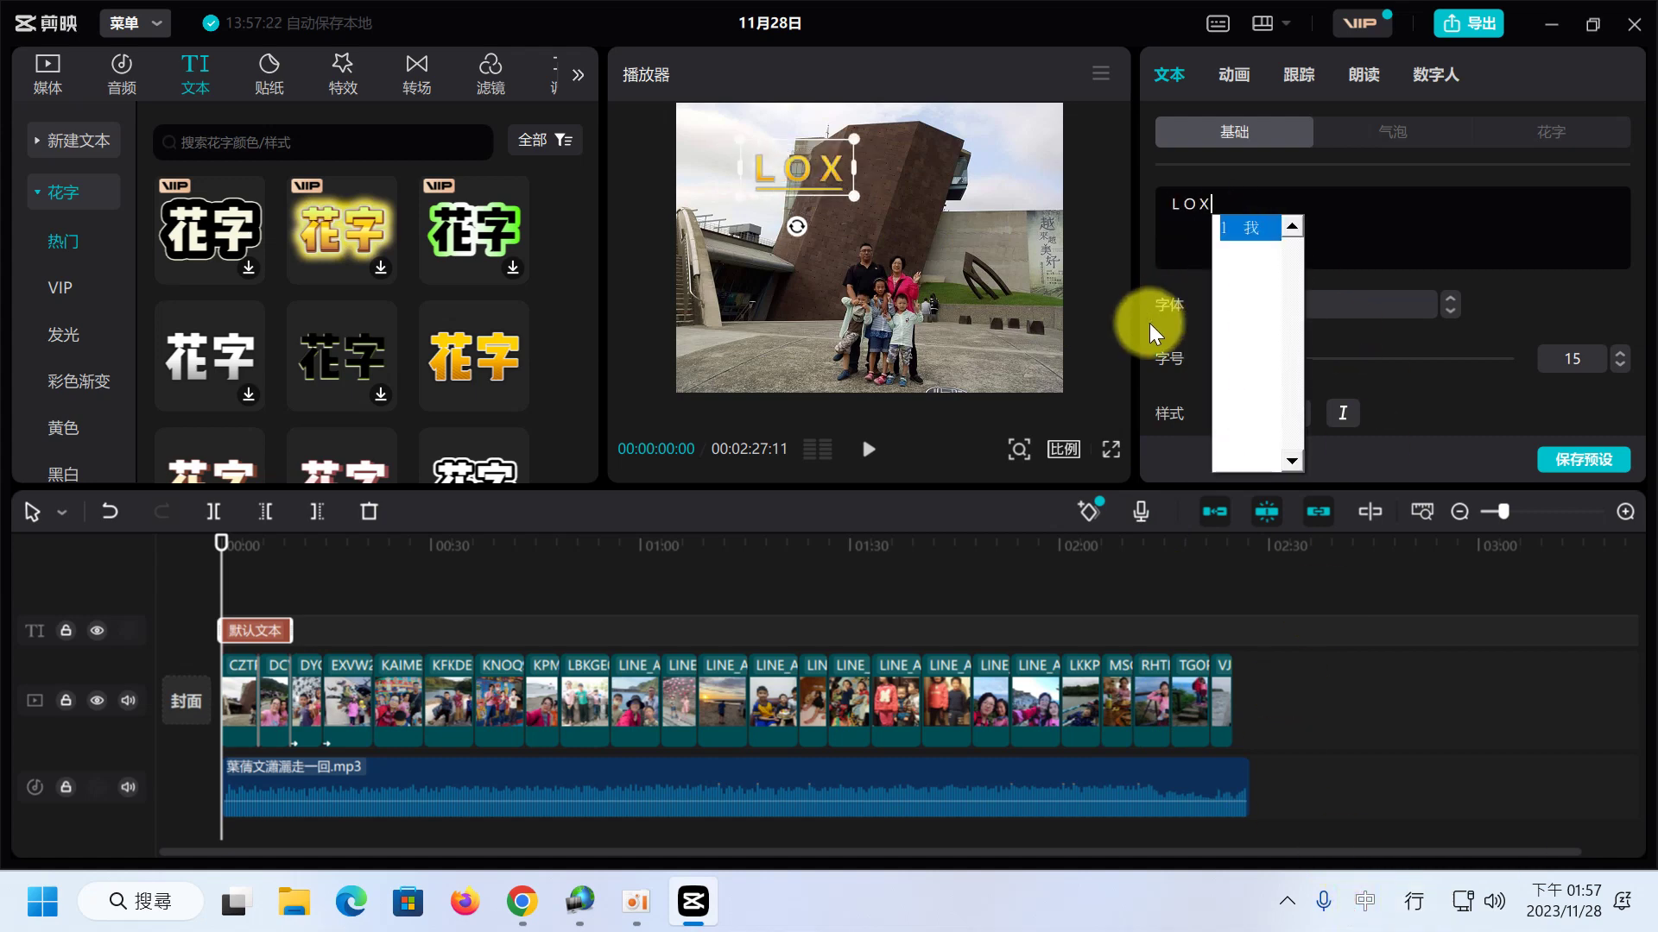
{"action": "type", "text": "這一家"}
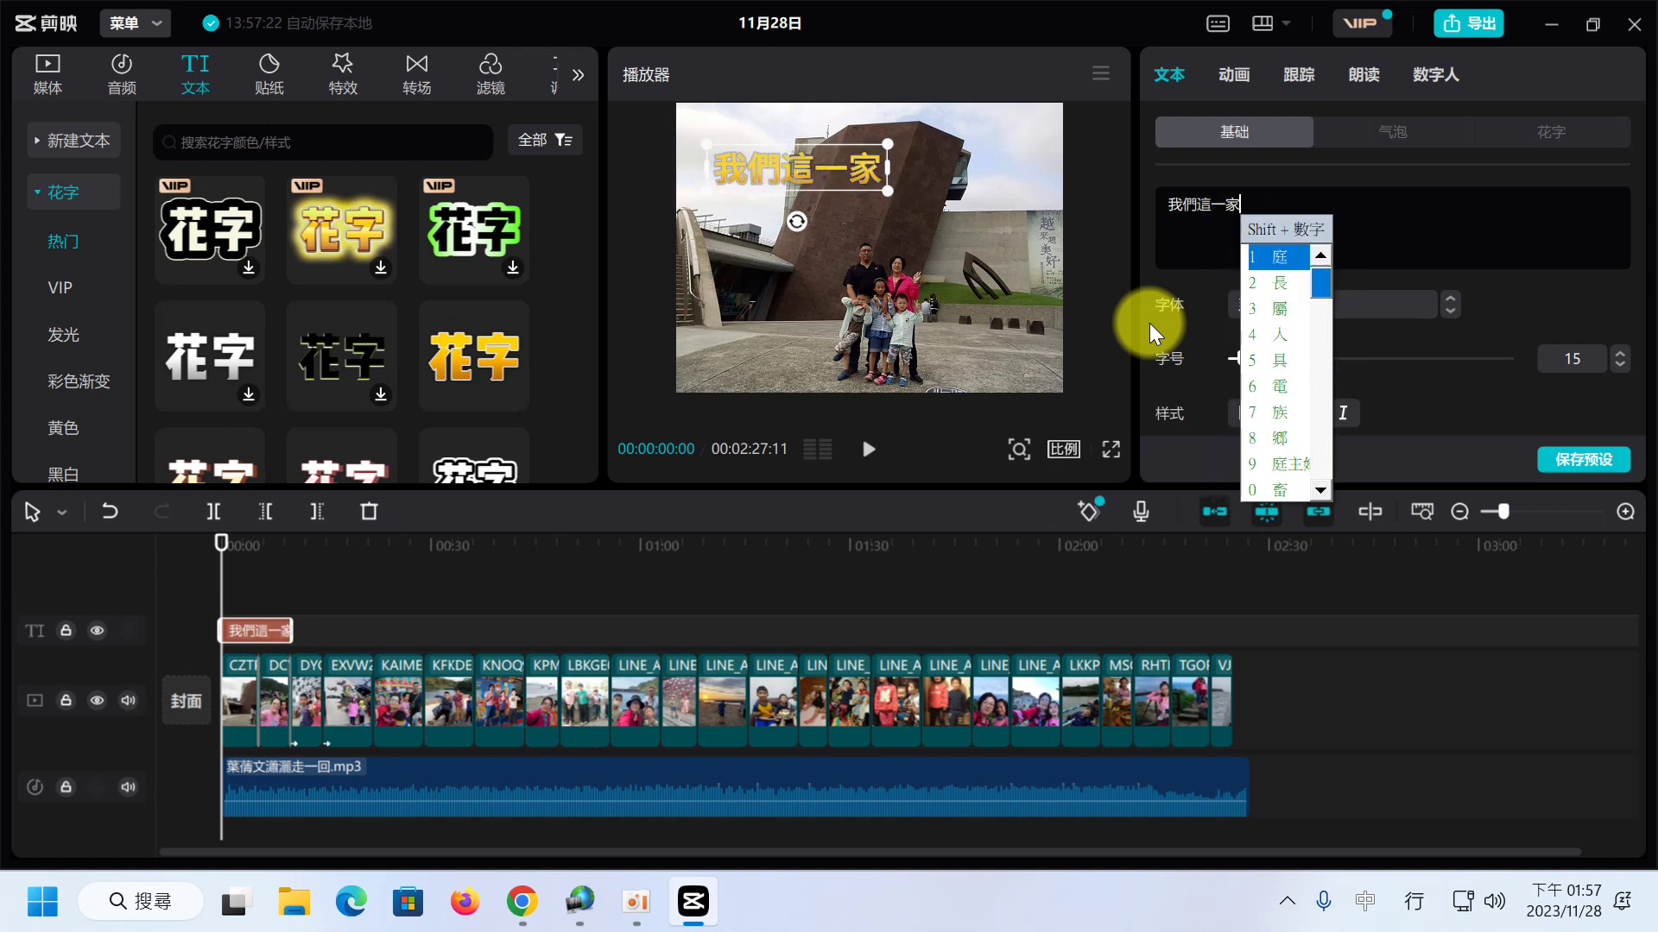
{"action": "left_click_drag", "start_coordinate": [789, 164], "coordinate": [868, 152]}
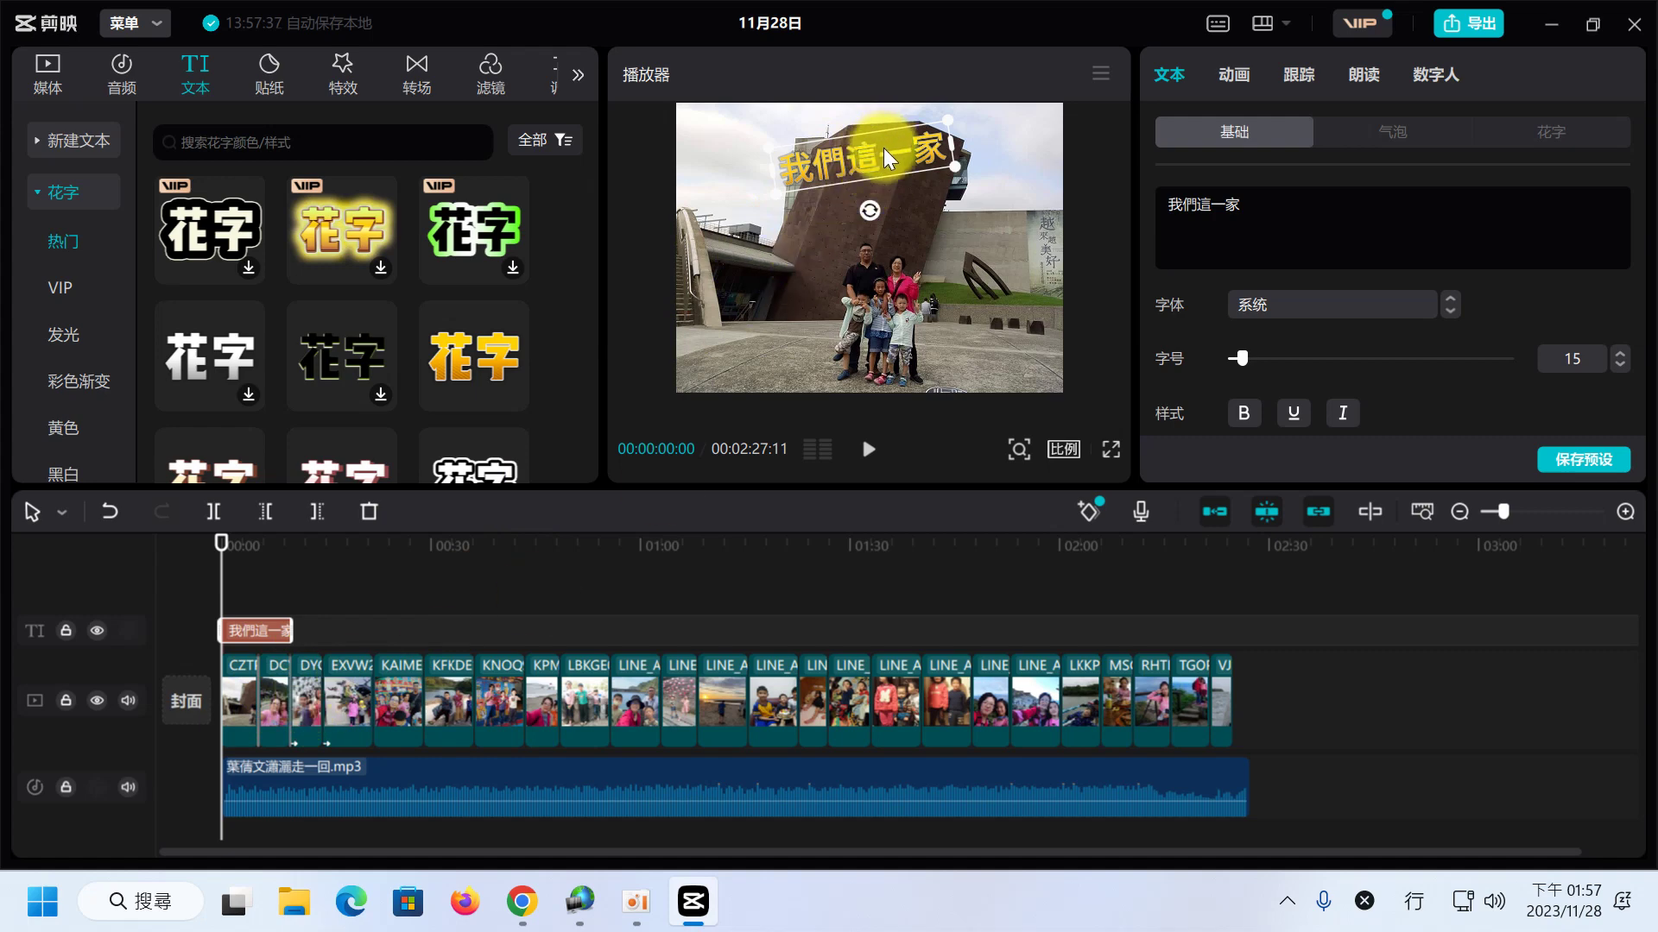
{"action": "left_click_drag", "start_coordinate": [862, 215], "coordinate": [865, 174]}
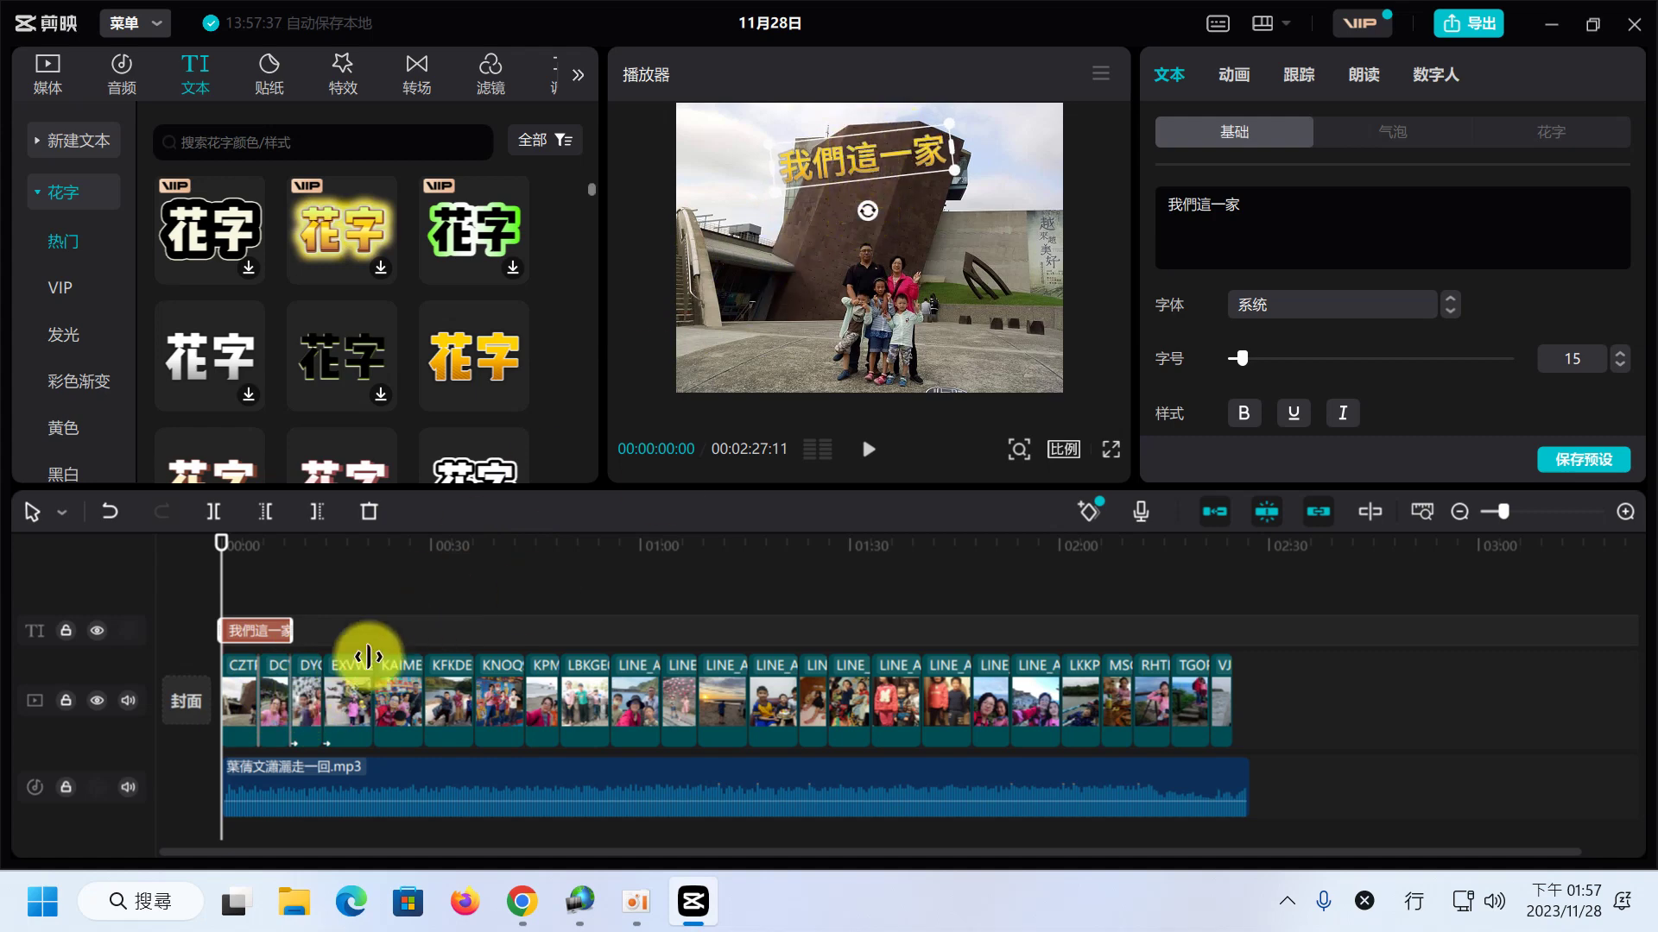
- Play the transition into the second photo from about 5 seconds to check the title over it
{"action": "left_click", "coordinate": [268, 680]}
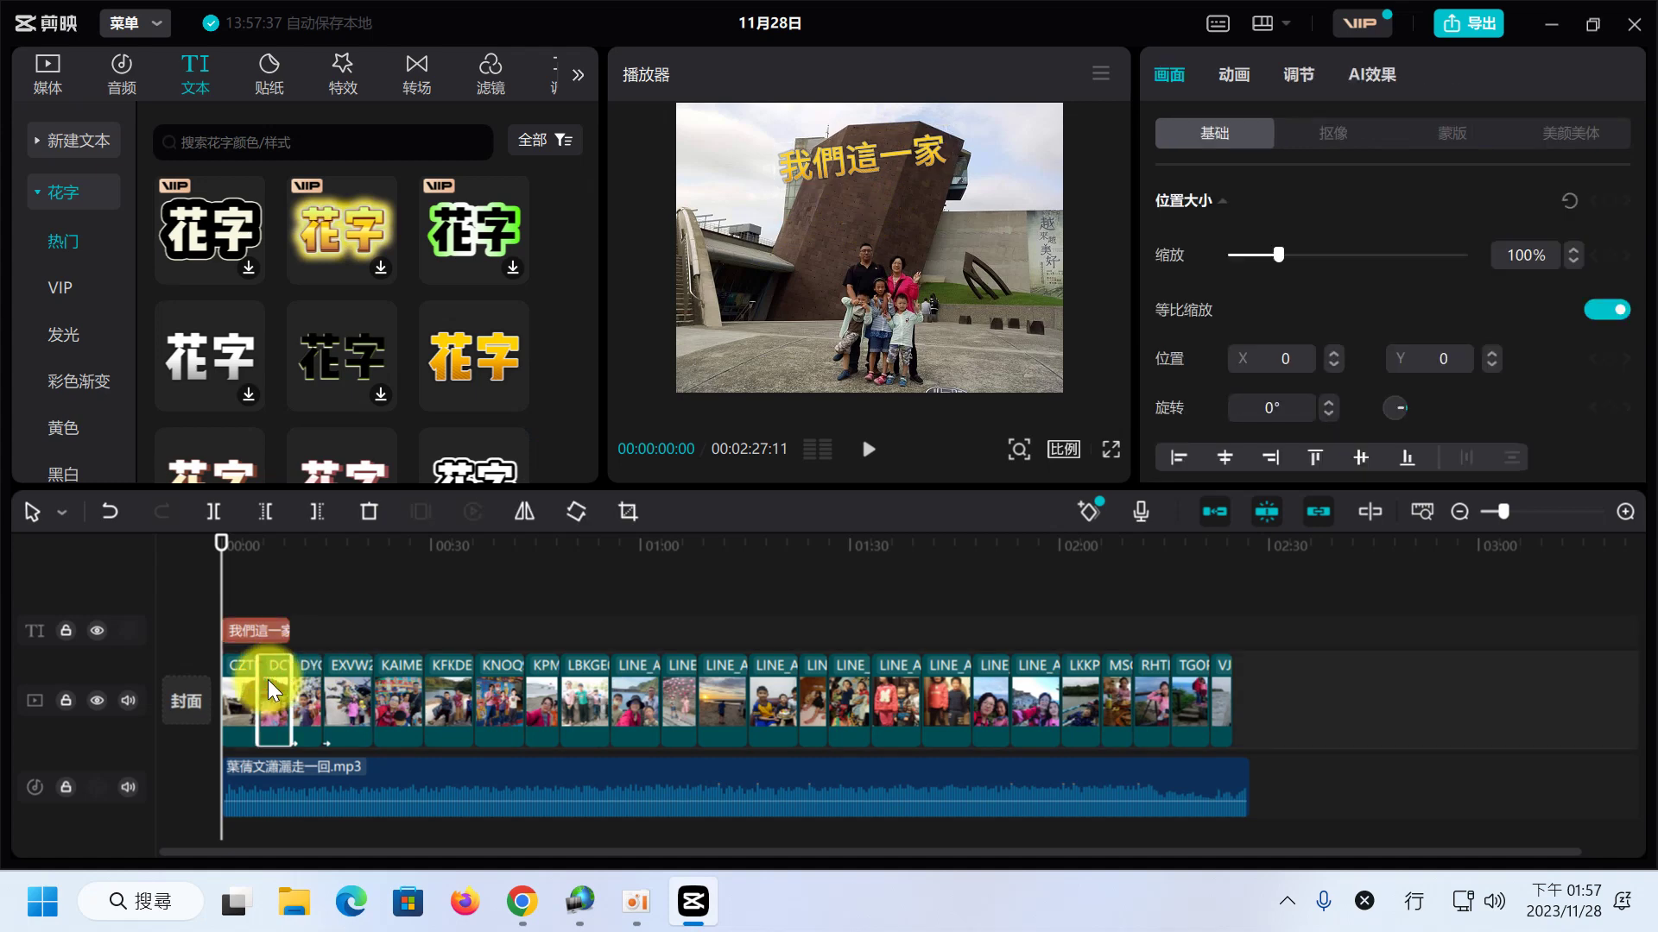
{"action": "left_click_drag", "start_coordinate": [222, 539], "coordinate": [259, 539]}
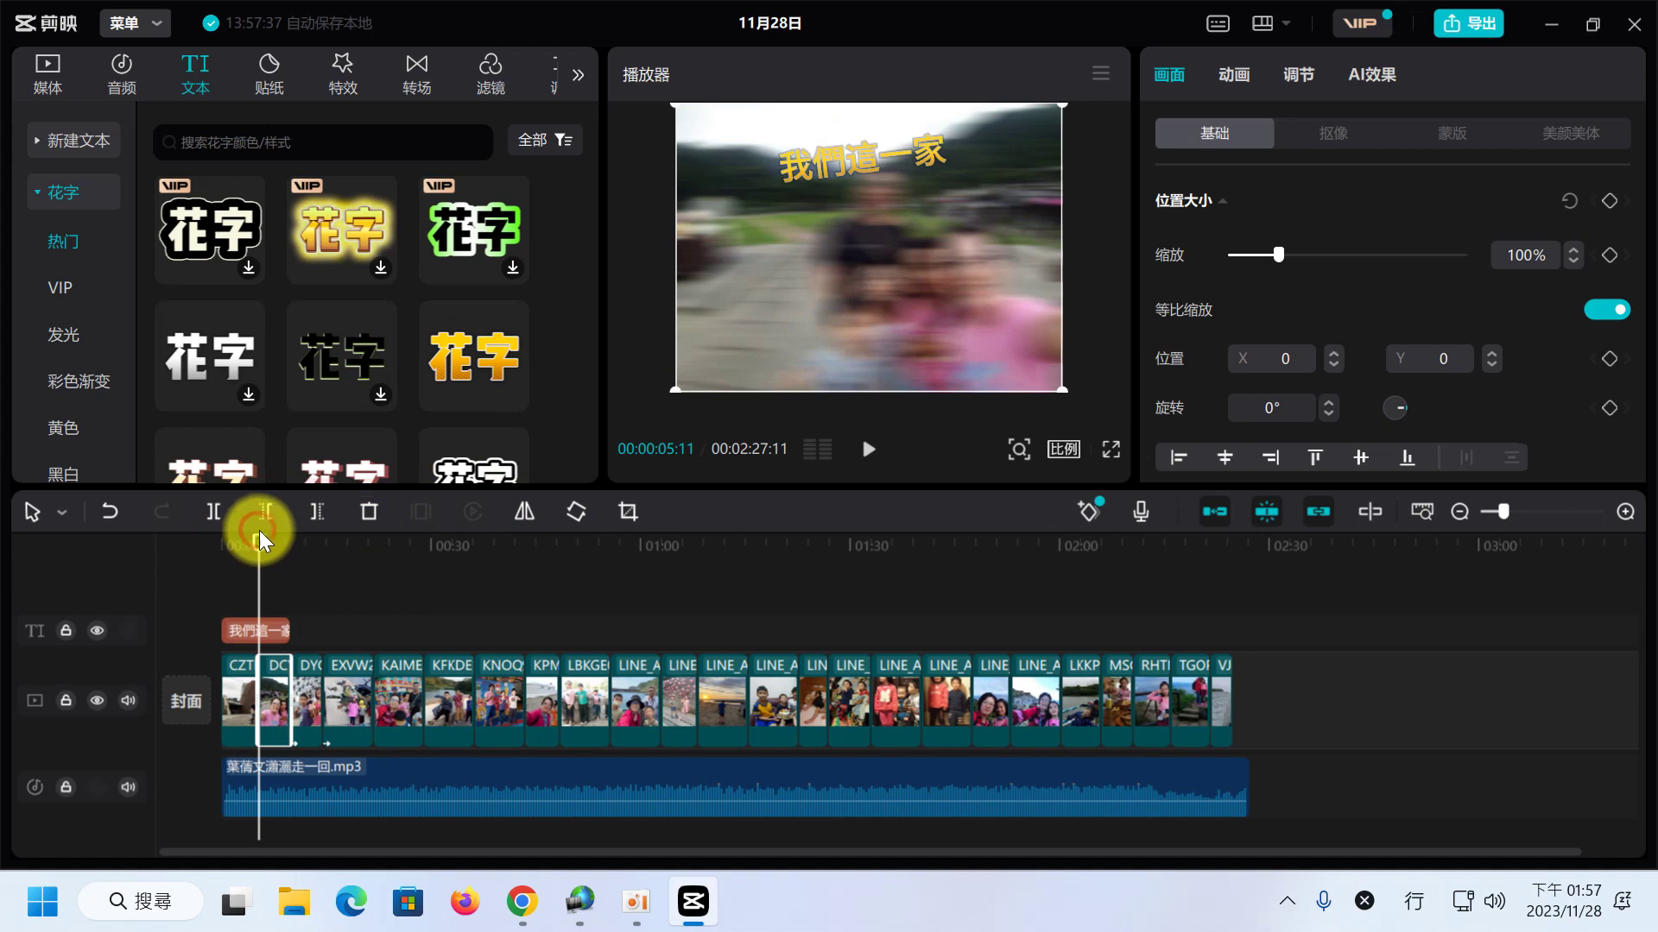
{"action": "left_click", "coordinate": [868, 449]}
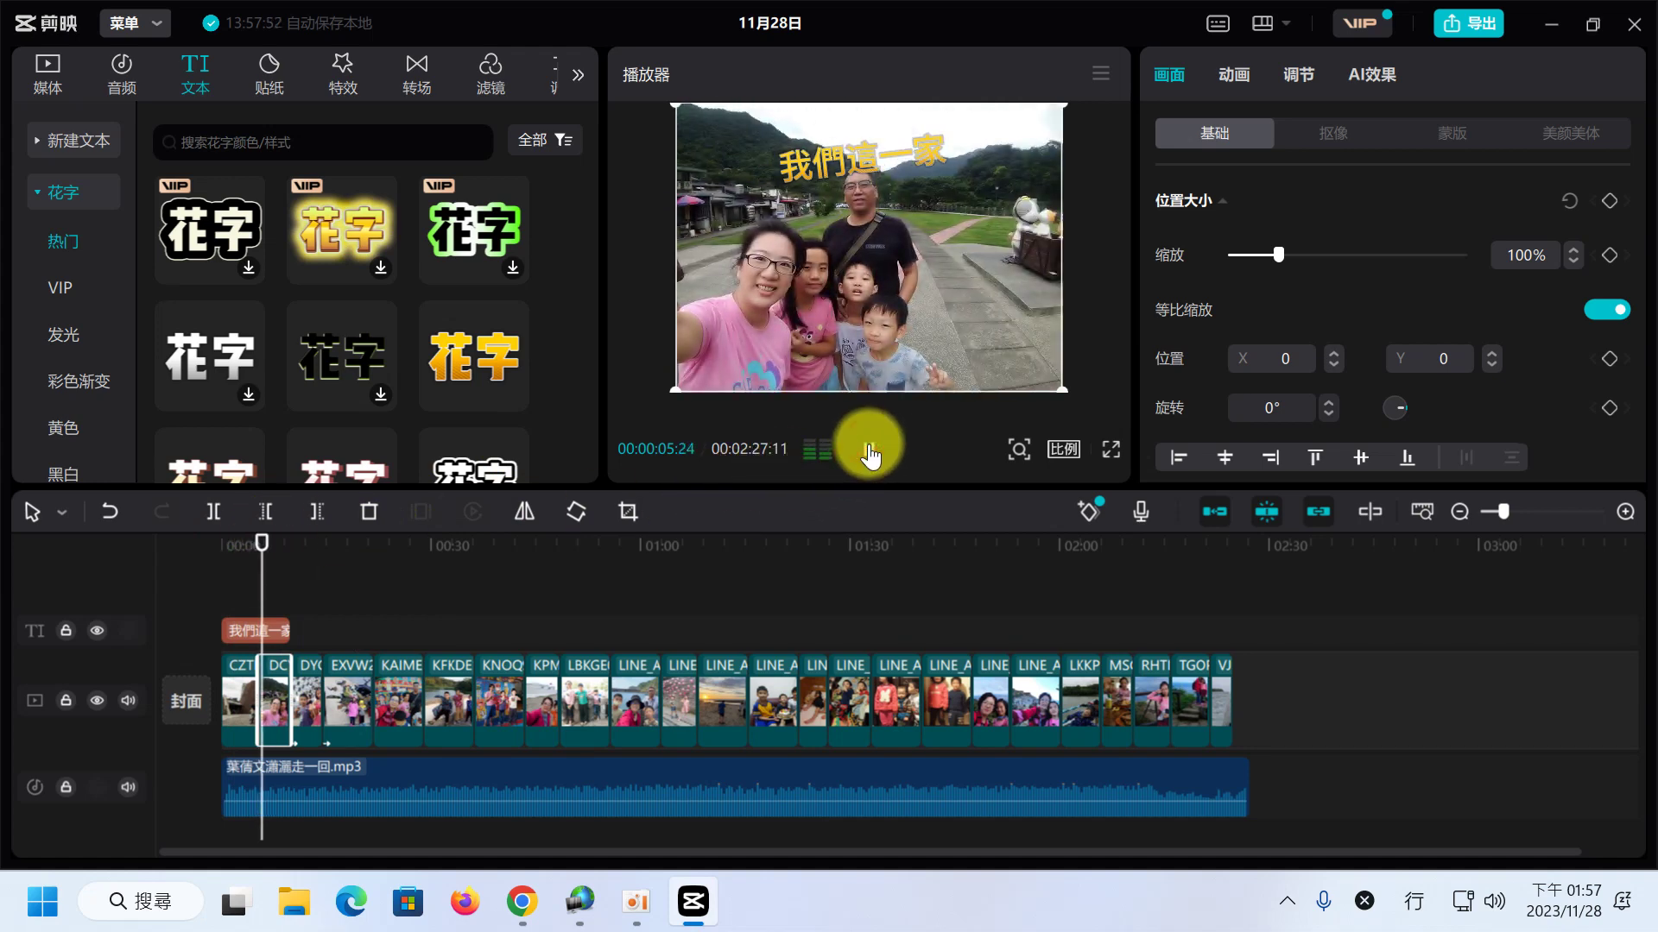
{"action": "left_click", "coordinate": [869, 449]}
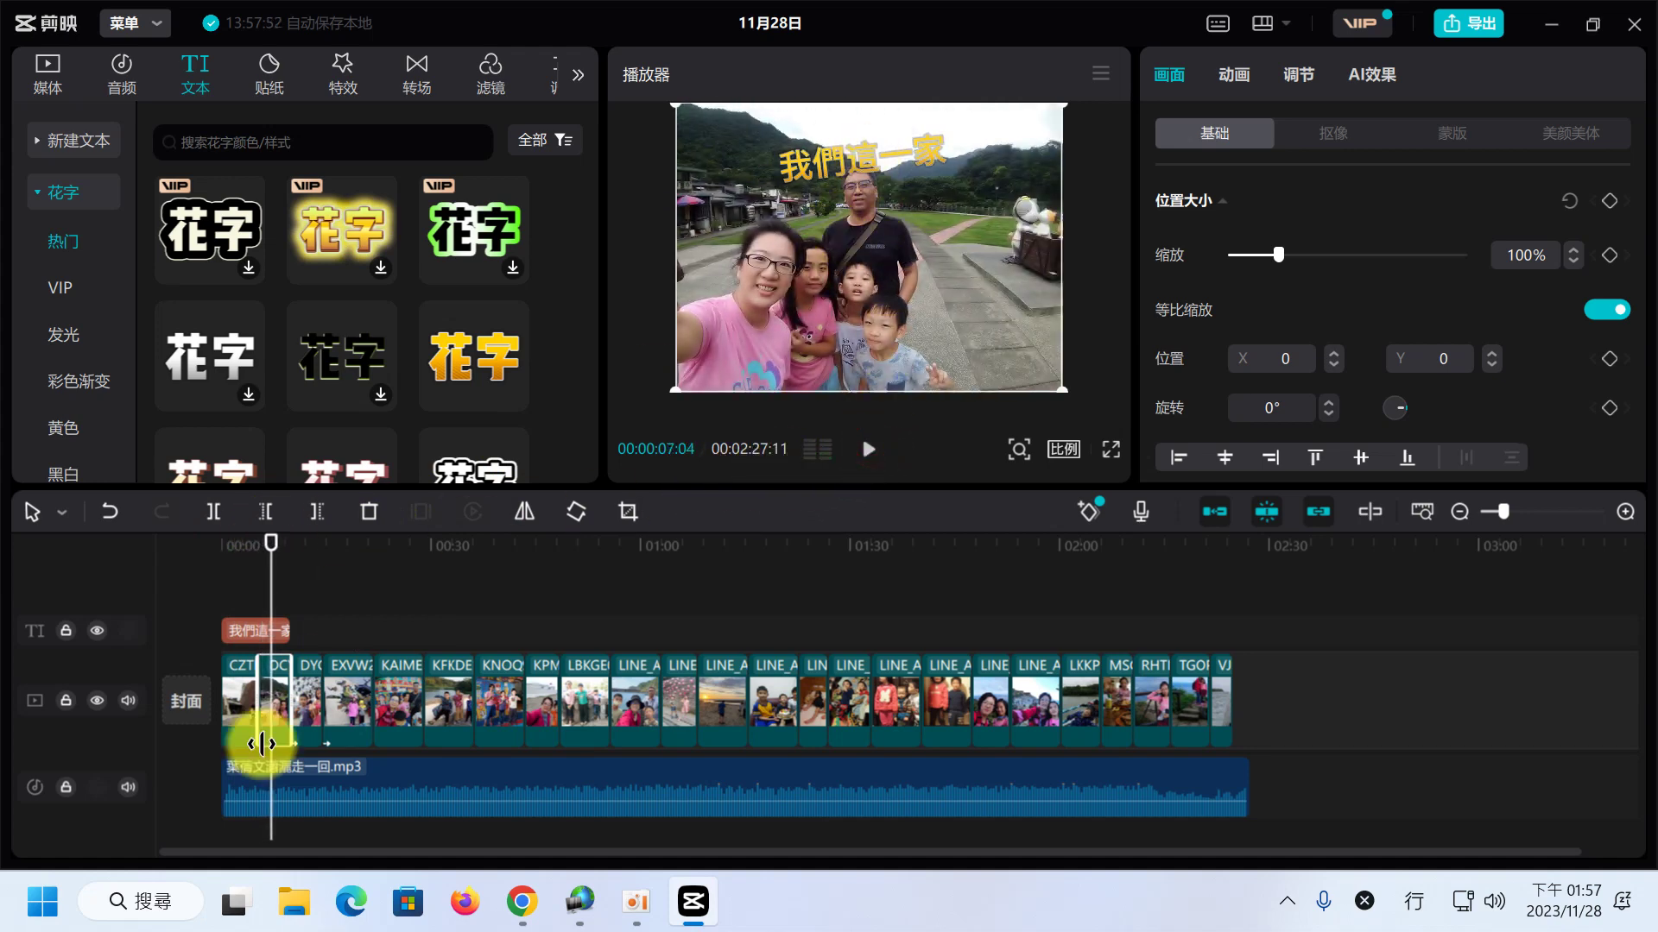
- Move the title slightly higher in the picture and play the video past the title's end
{"action": "left_click", "coordinate": [247, 686]}
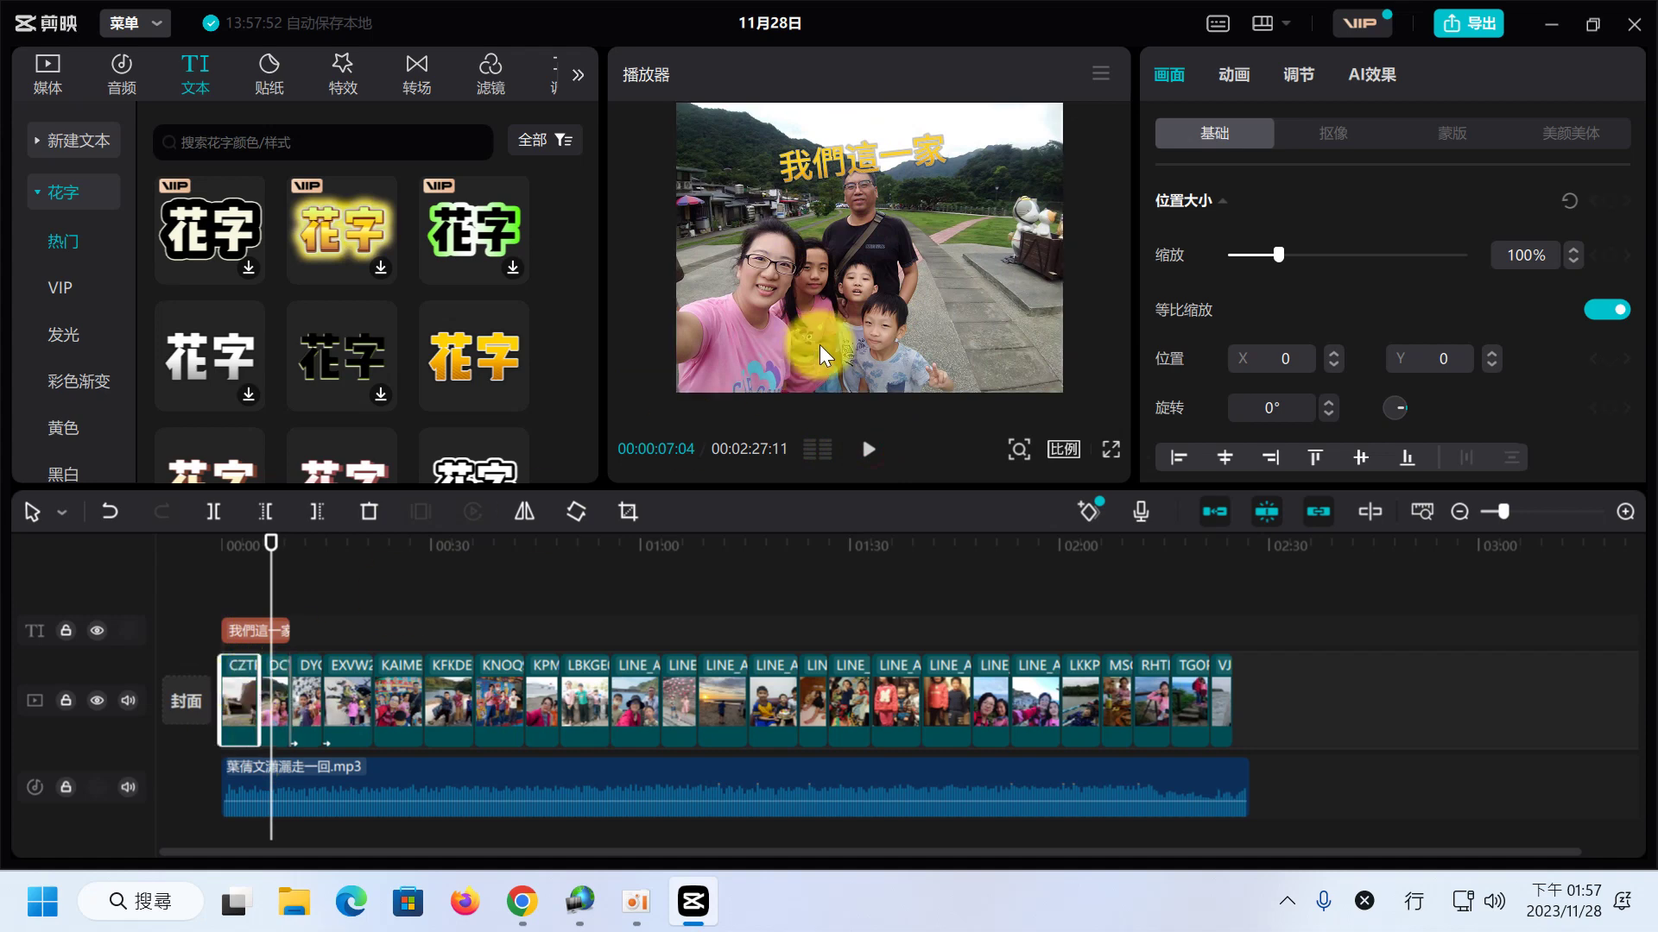
{"action": "left_click", "coordinate": [855, 157]}
{"action": "left_click_drag", "start_coordinate": [855, 158], "coordinate": [853, 143]}
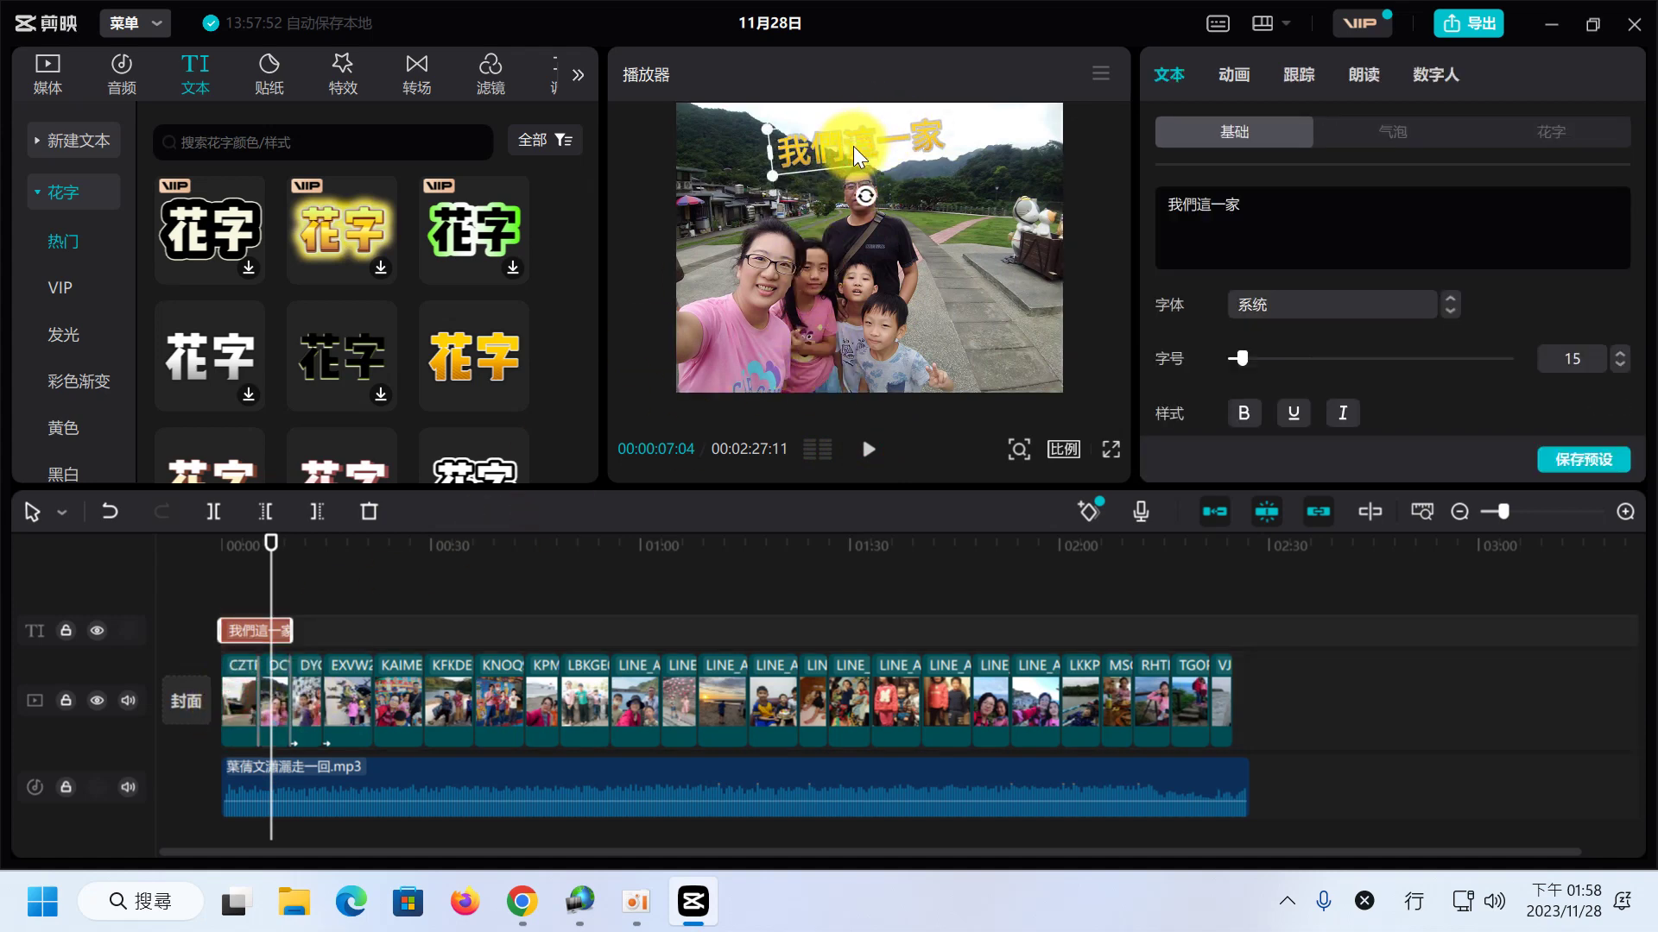
{"action": "left_click", "coordinate": [867, 449]}
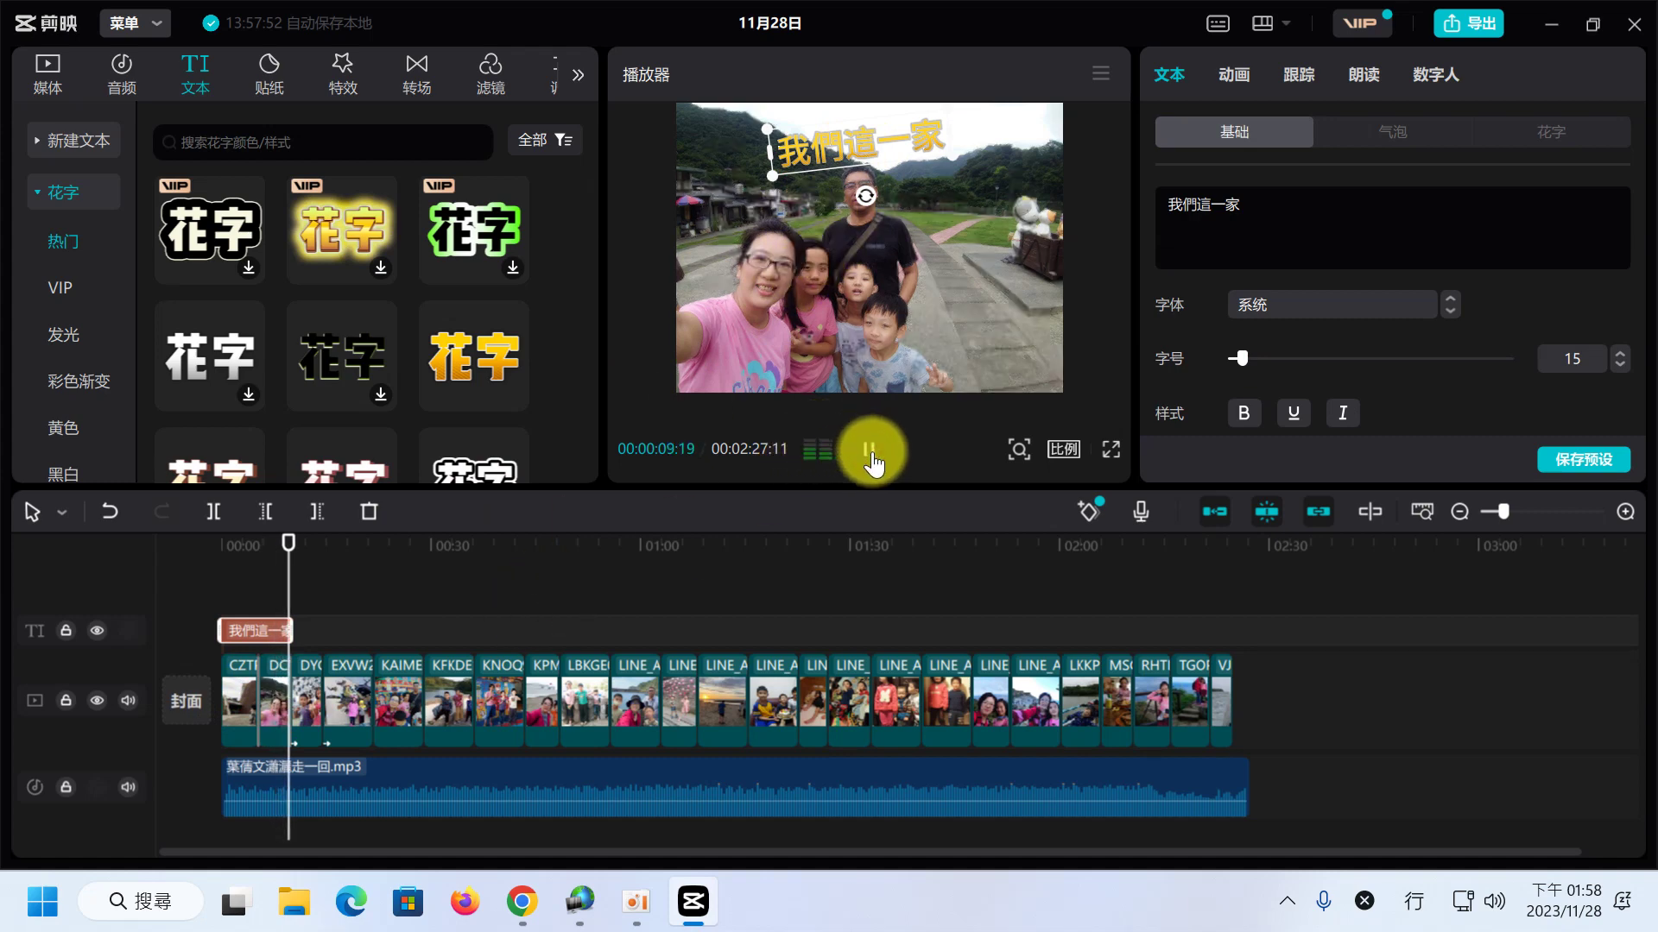
{"action": "left_click", "coordinate": [870, 453]}
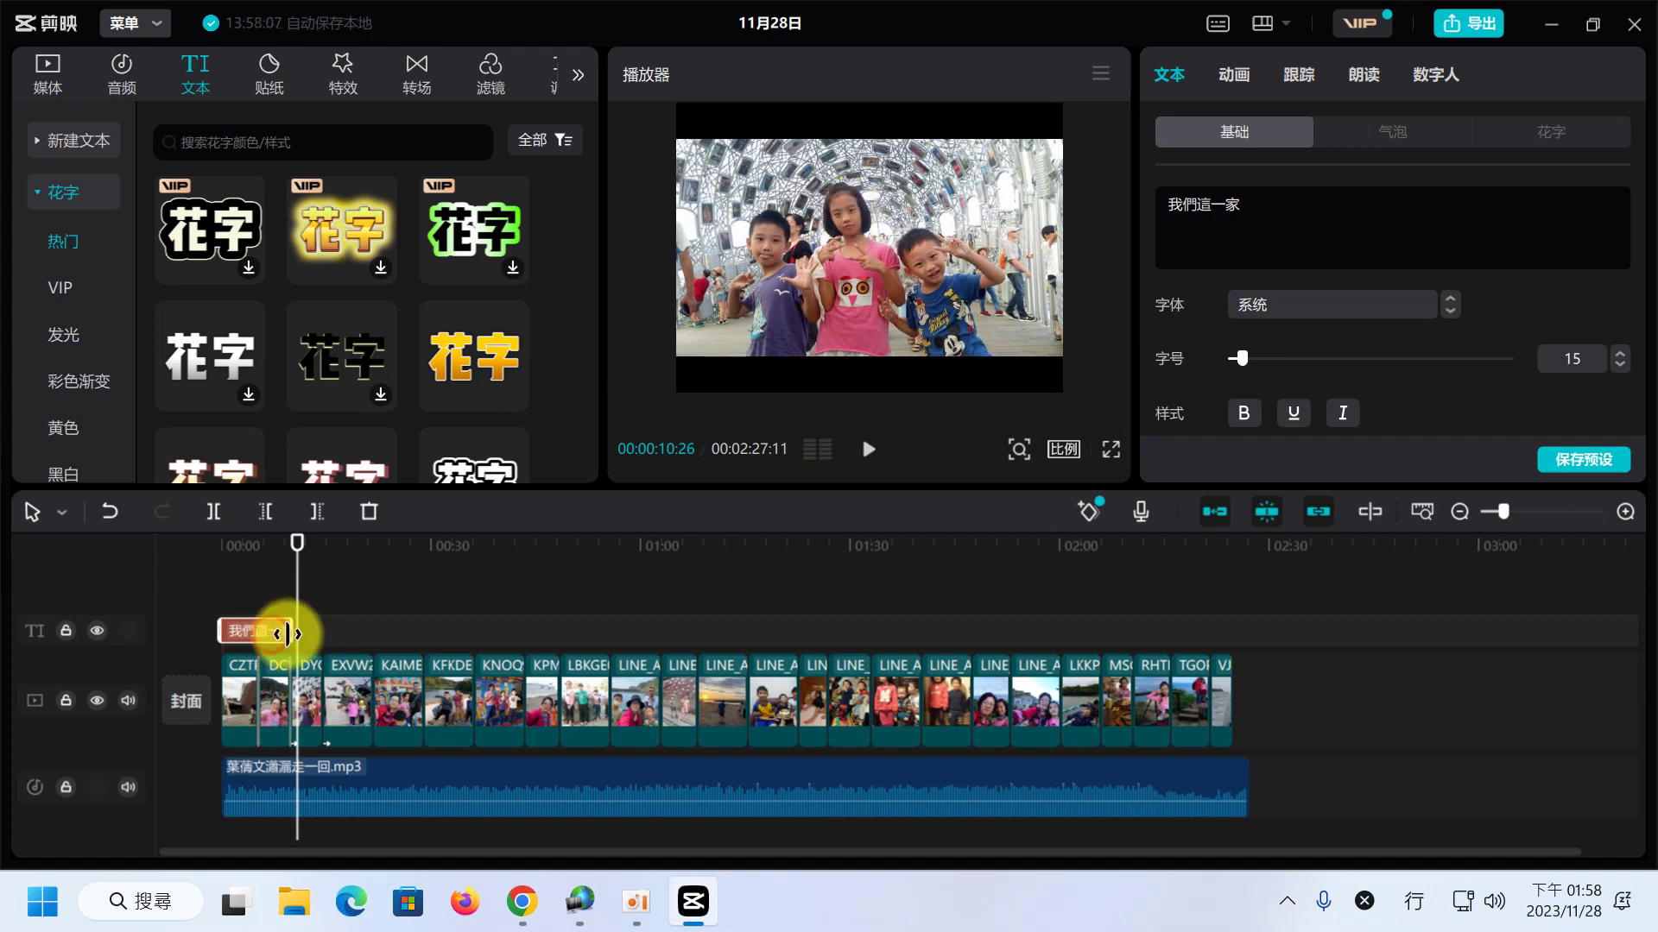
- Try extending the title clip over the third photo, play that part, and trim it back to the second photo's end
{"action": "left_click_drag", "start_coordinate": [287, 634], "coordinate": [326, 630]}
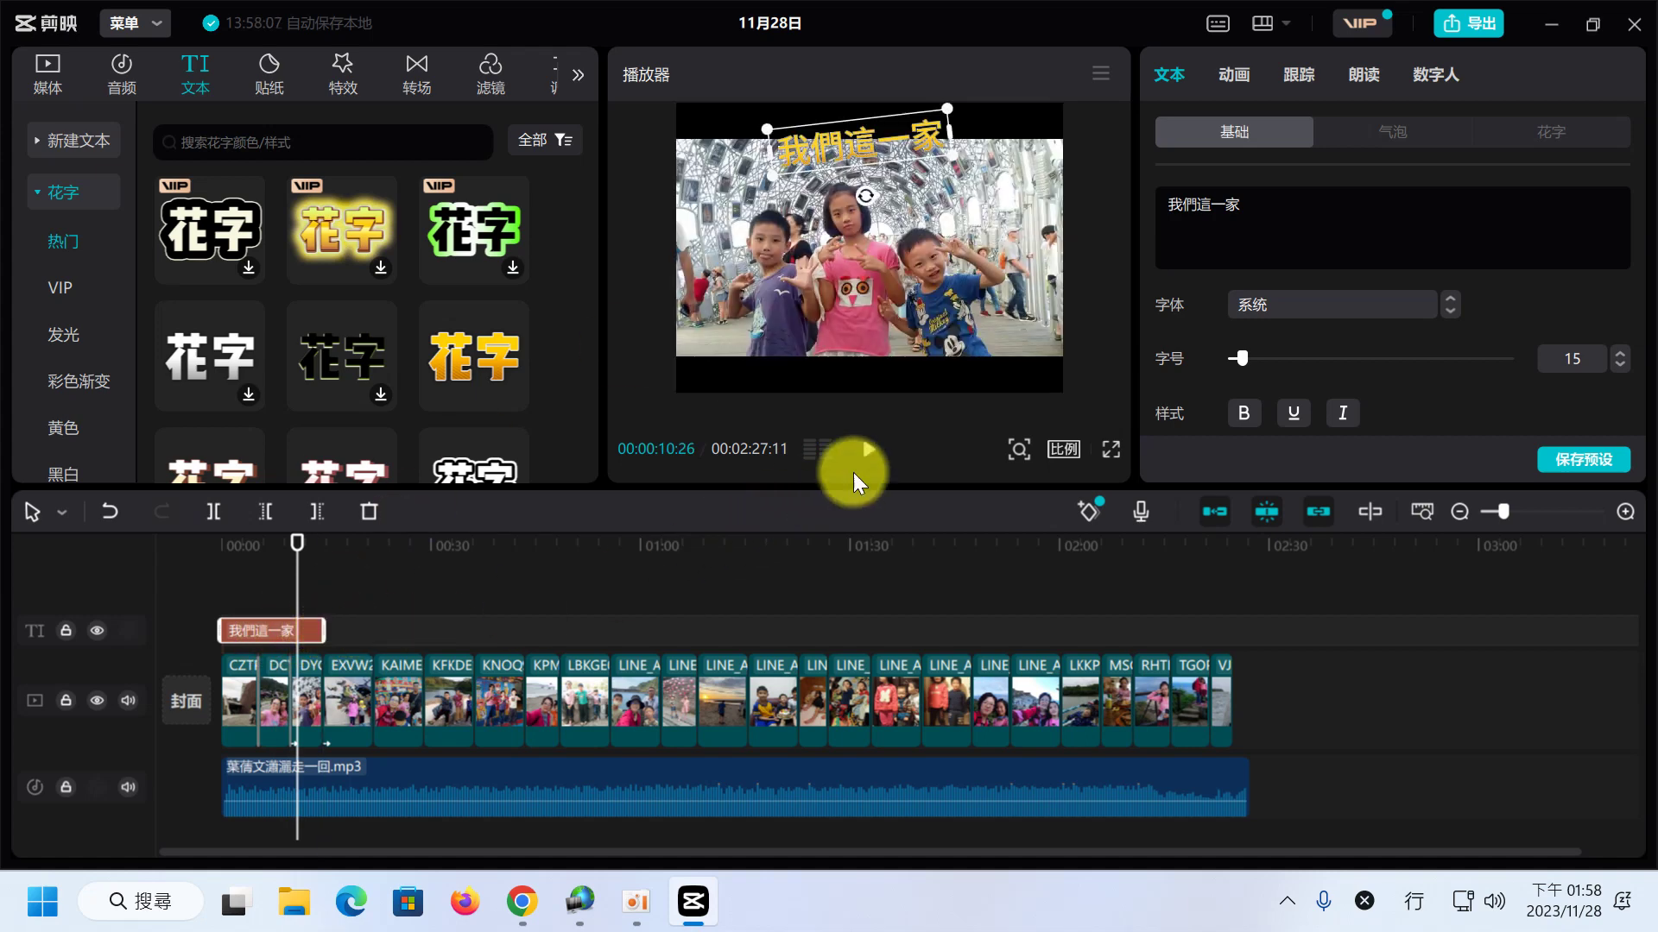
{"action": "left_click", "coordinate": [869, 450]}
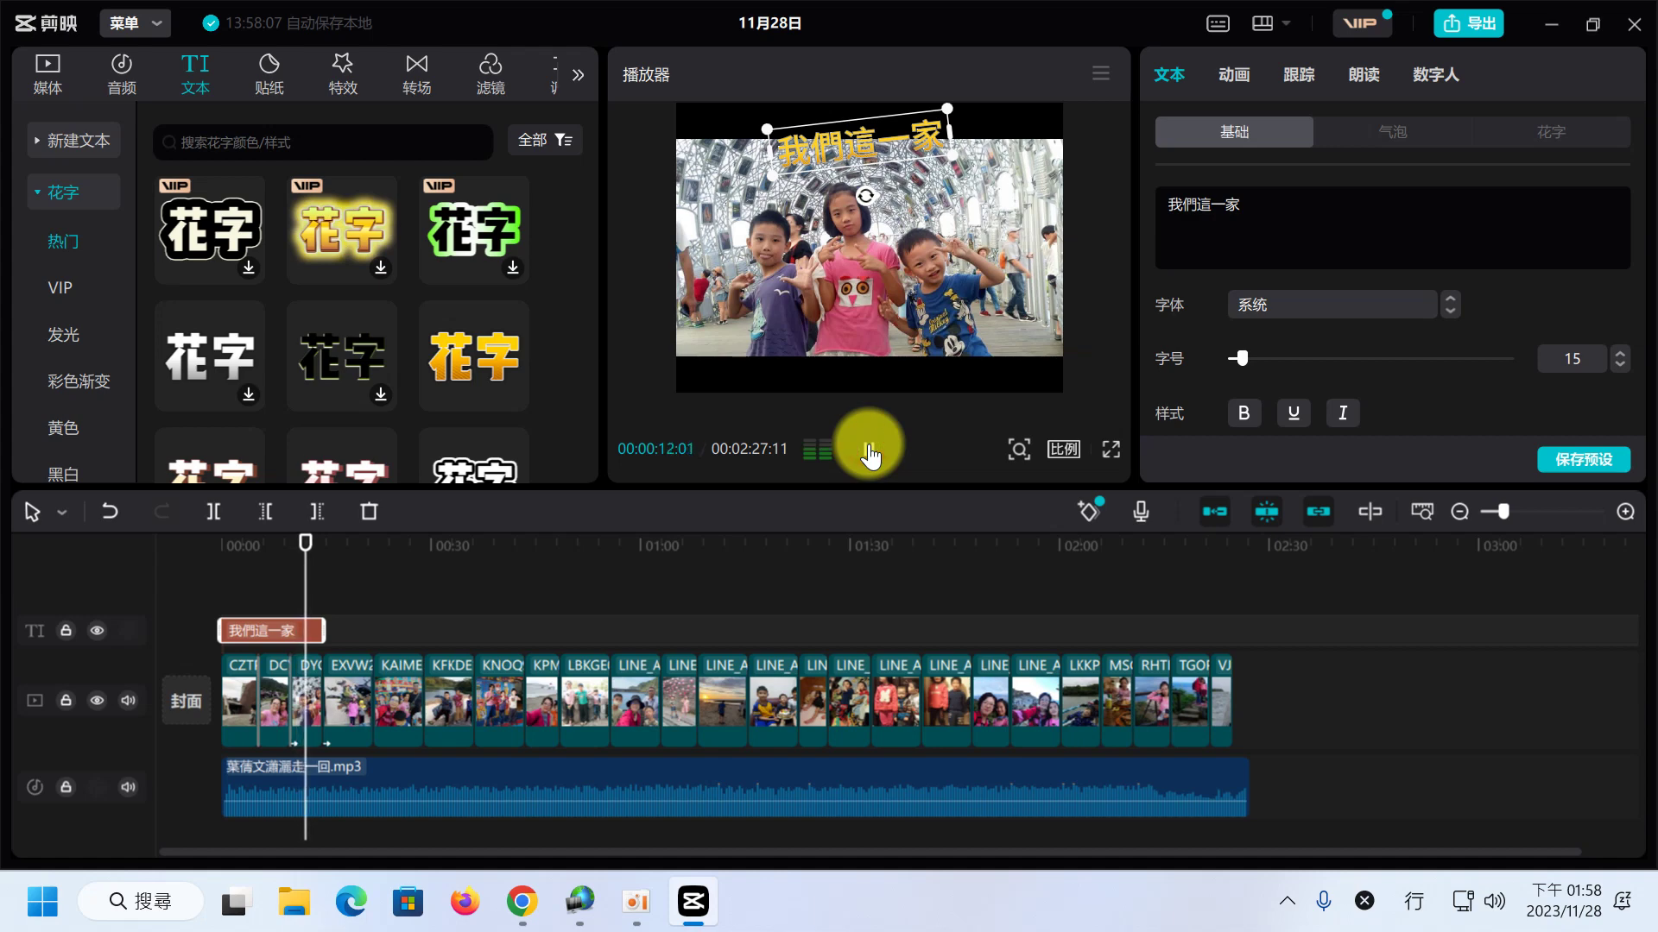
{"action": "left_click", "coordinate": [869, 450]}
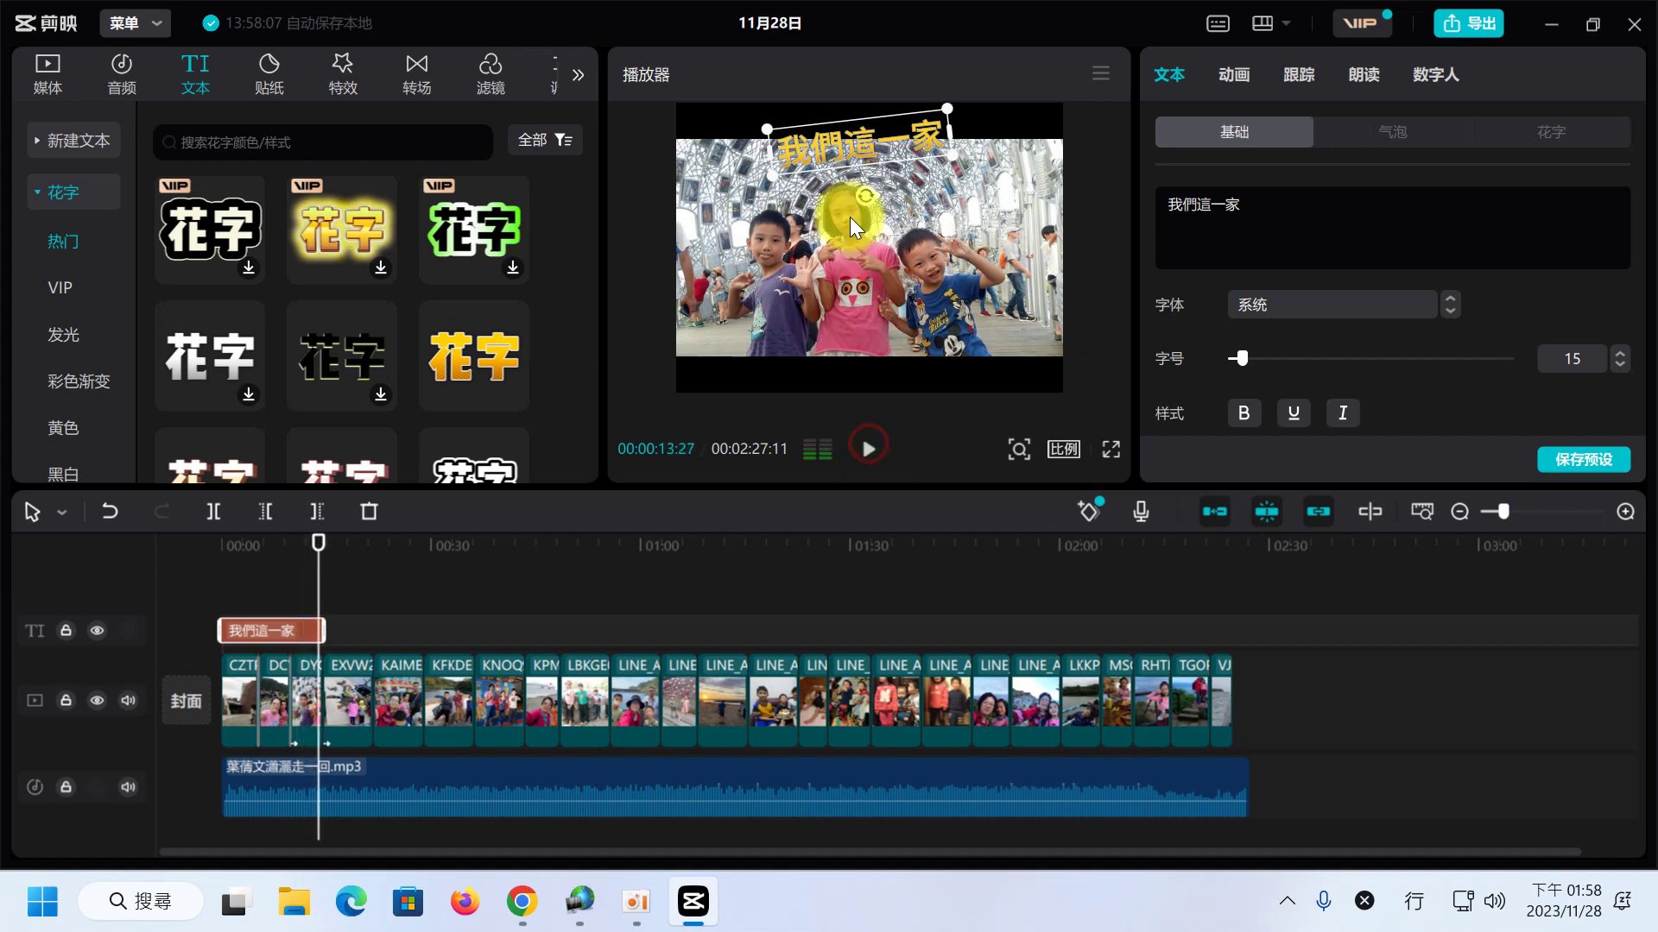
{"action": "left_click", "coordinate": [313, 623]}
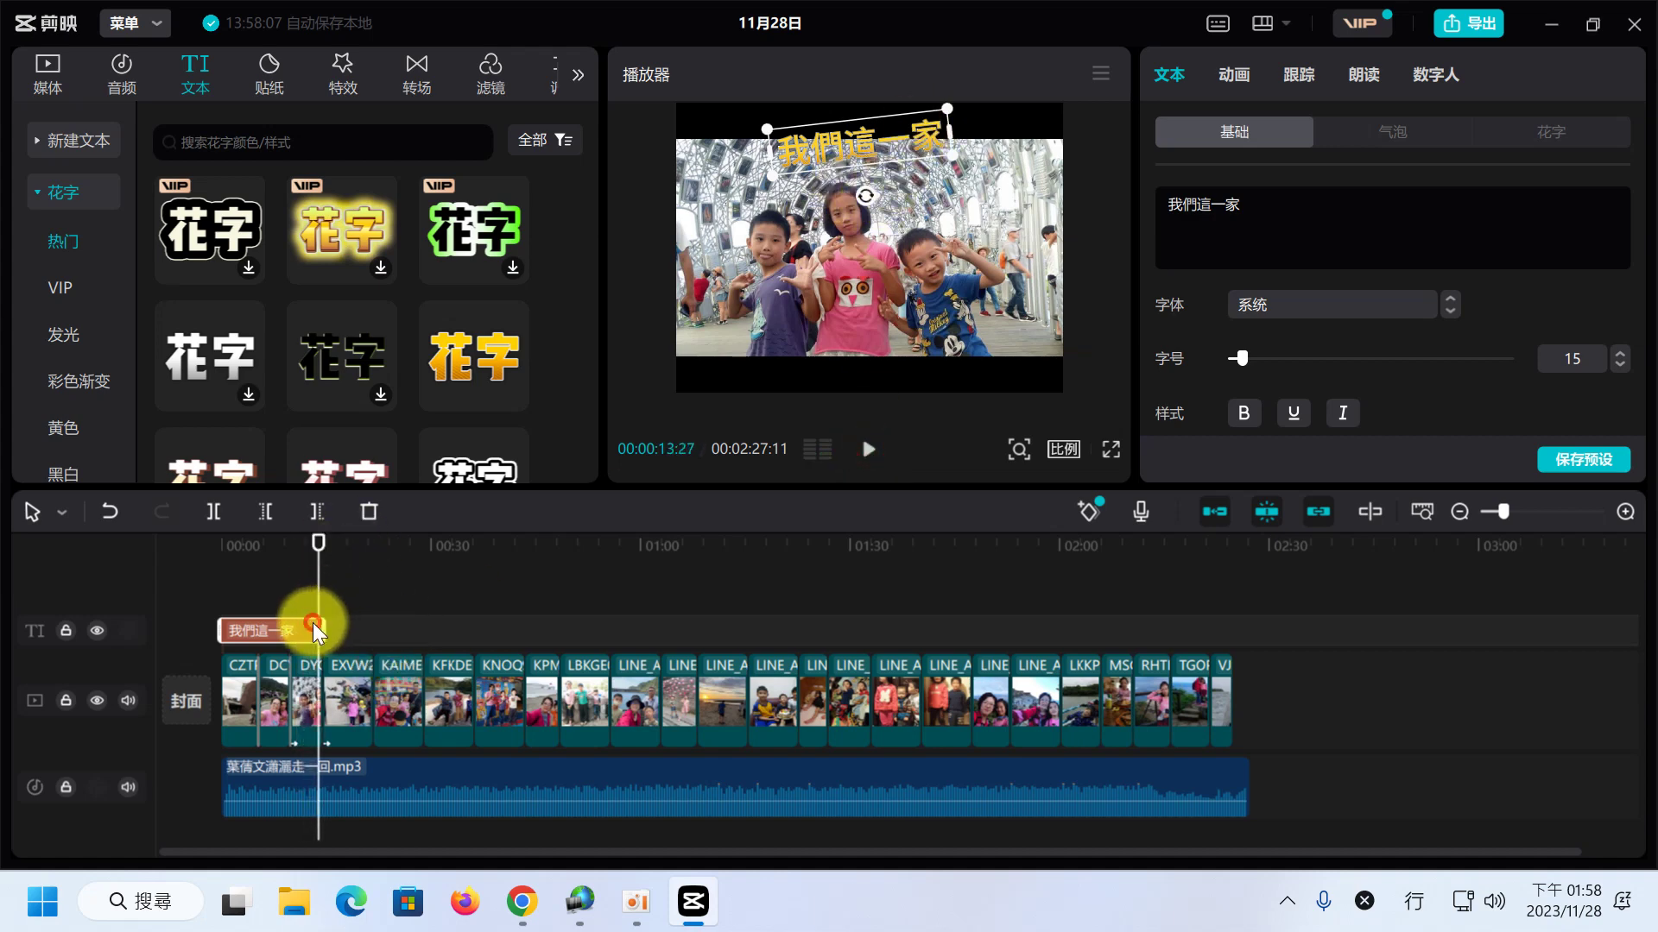
{"action": "mouse_move", "coordinate": [313, 624]}
{"action": "left_mouse_down"}
{"action": "mouse_move", "coordinate": [278, 626]}
{"action": "mouse_move", "coordinate": [294, 625]}
{"action": "left_mouse_up"}
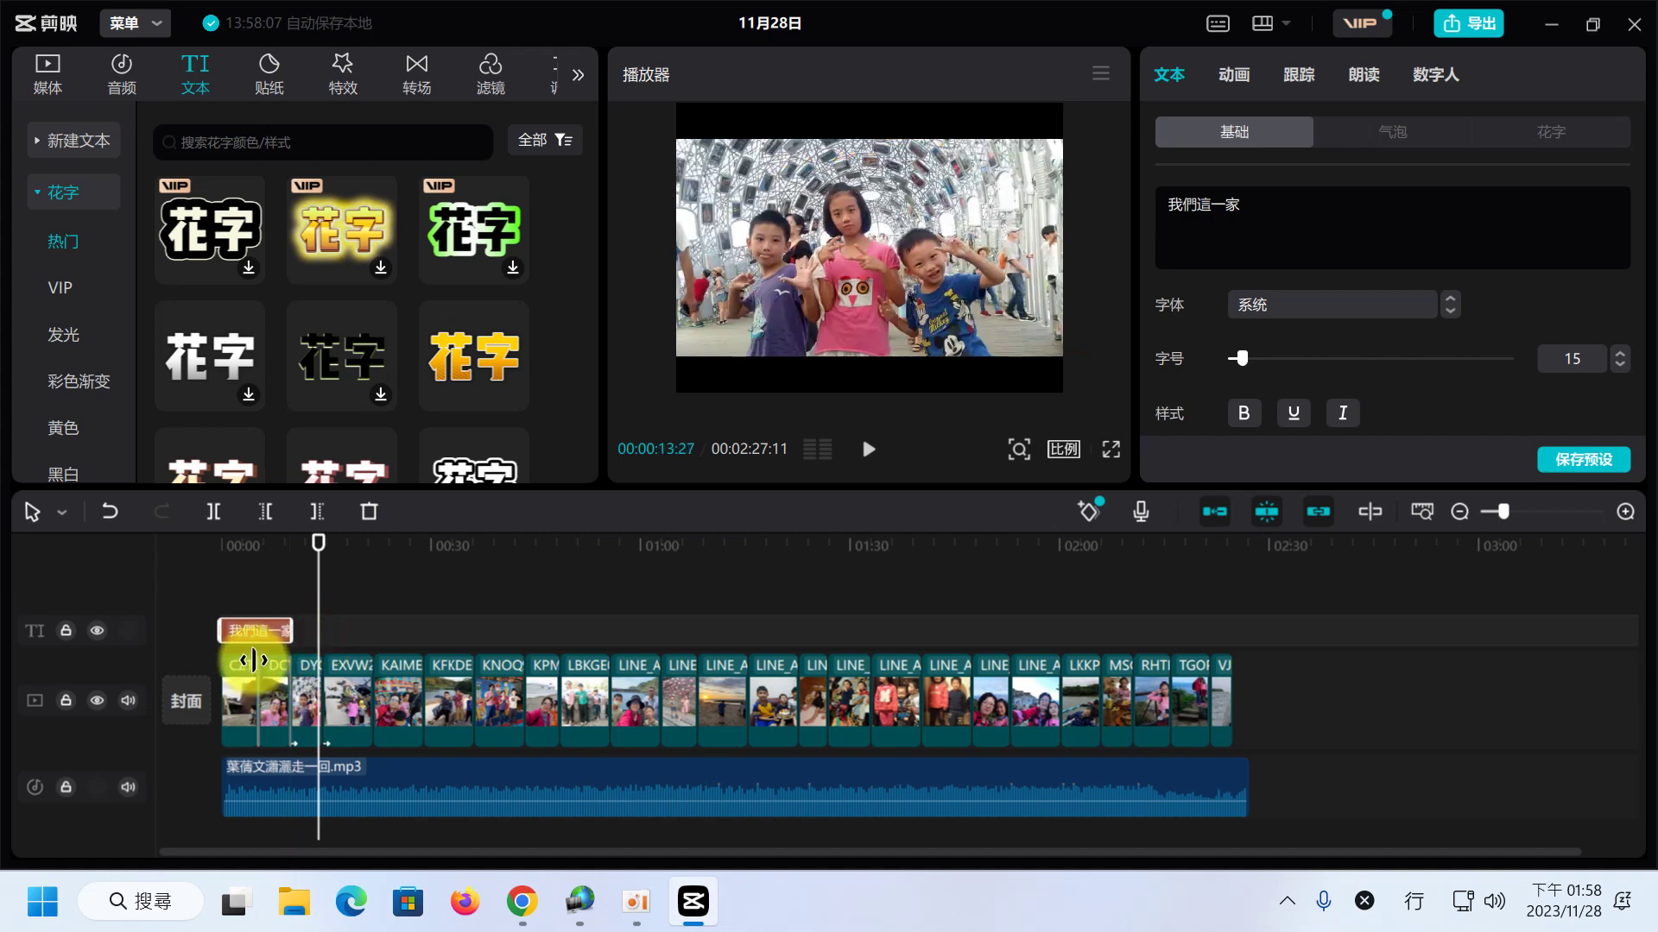
- Position the playhead at the start of the third photo, right where the title clip ends
{"action": "left_click_drag", "start_coordinate": [316, 538], "coordinate": [279, 557]}
{"action": "left_click", "coordinate": [308, 687]}
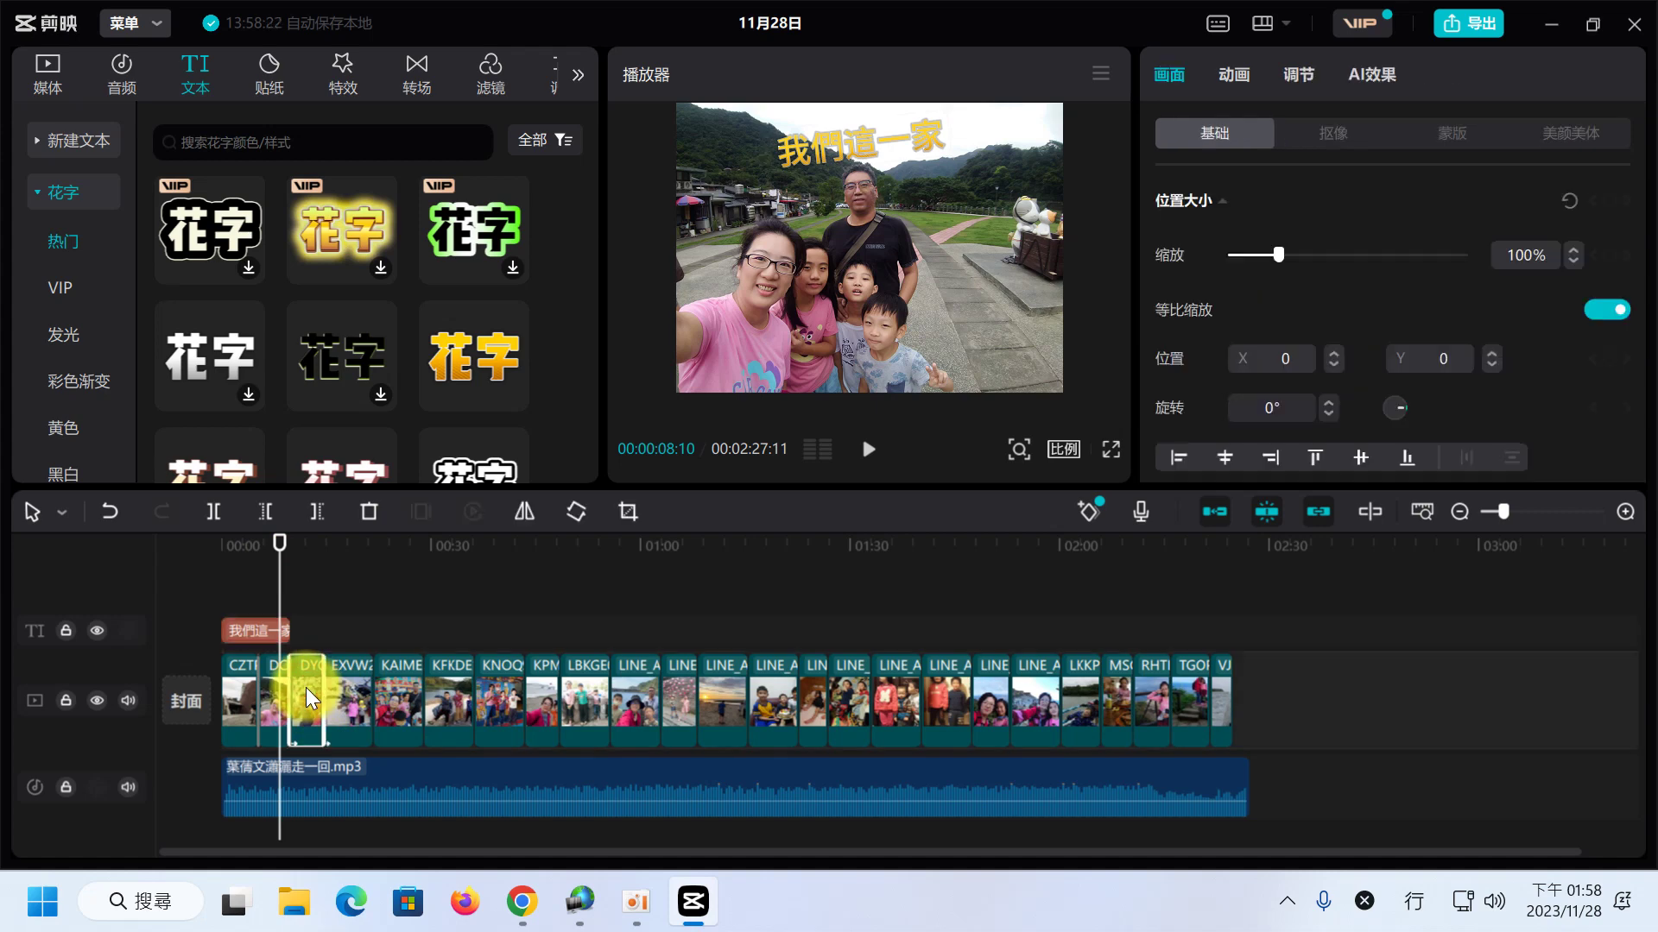
{"action": "left_click_drag", "start_coordinate": [276, 546], "coordinate": [290, 542]}
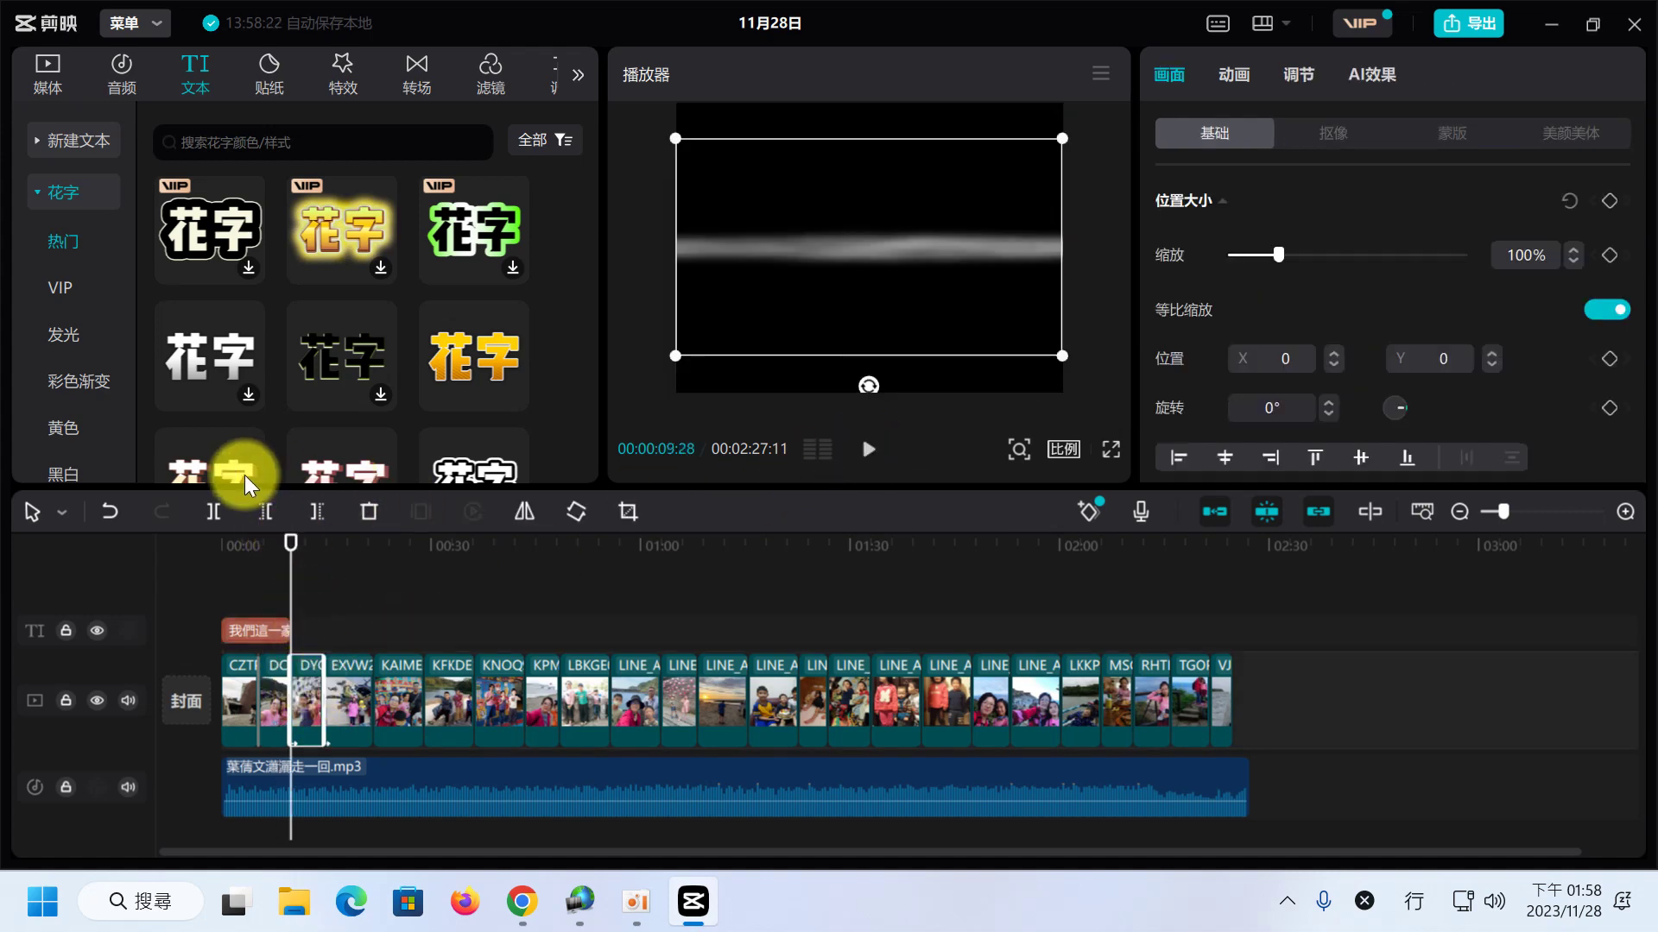
- Browse the fancy text styles in the popular, VIP, glow (发光), colour gradient (彩色渐变) and yellow (黄色) categories
{"action": "scroll", "coordinate": [232, 386], "scroll_direction": "down", "scroll_amount": 5}
{"action": "scroll", "coordinate": [241, 401], "scroll_direction": "down", "scroll_amount": 2}
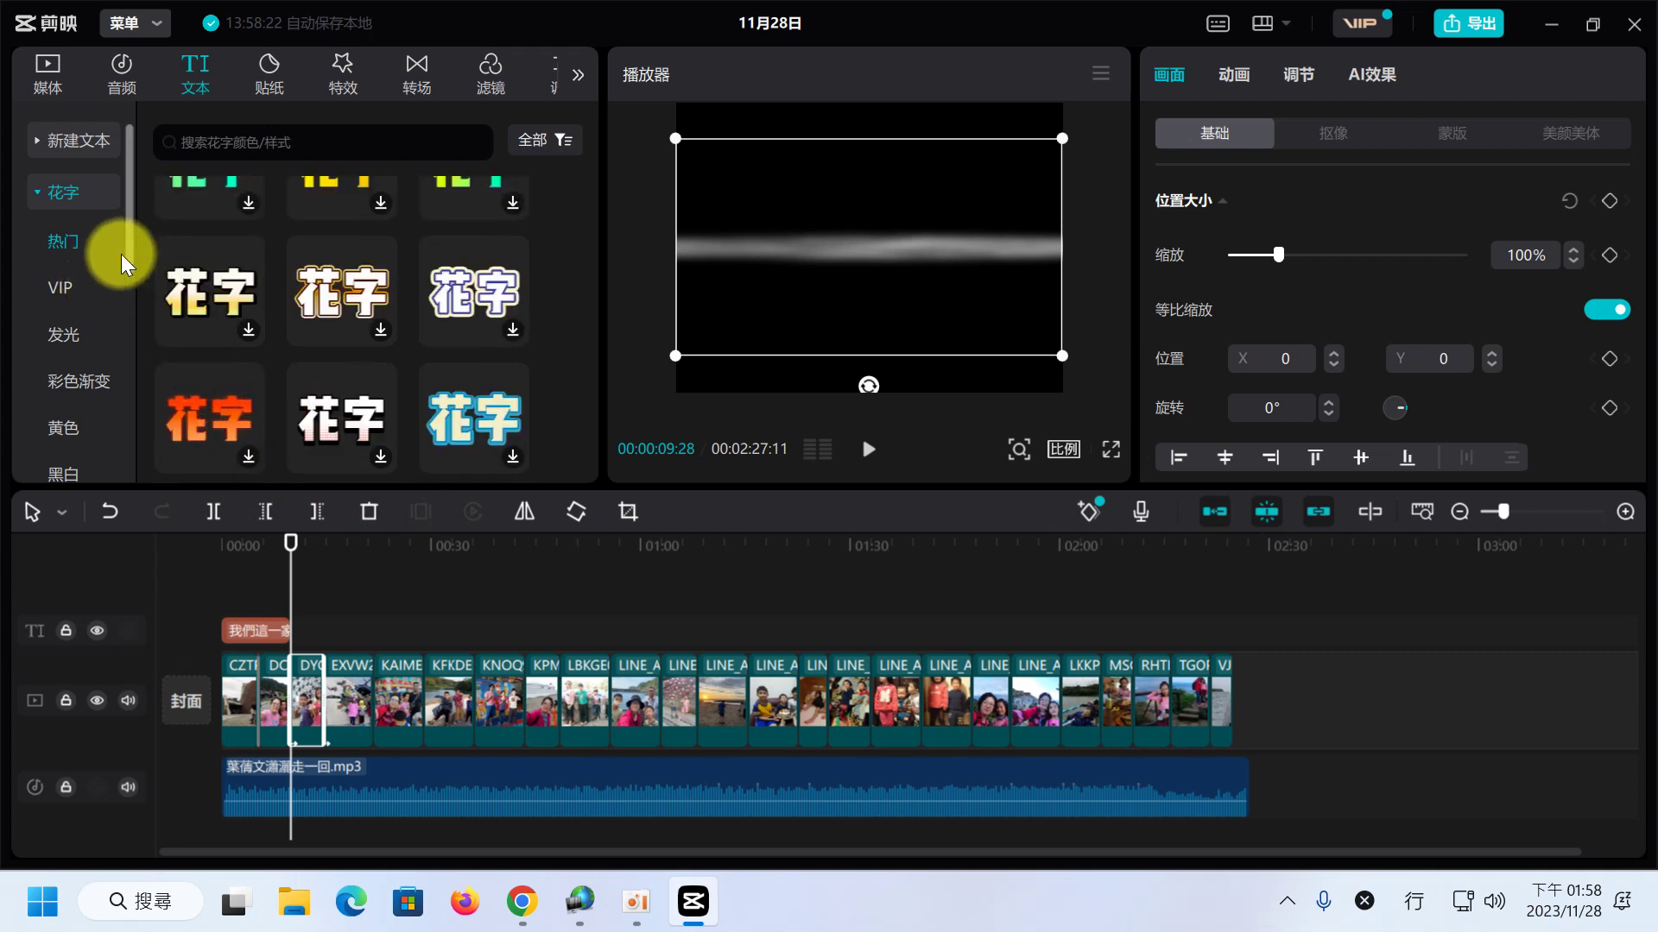
{"action": "left_click", "coordinate": [52, 285]}
{"action": "left_click", "coordinate": [64, 330]}
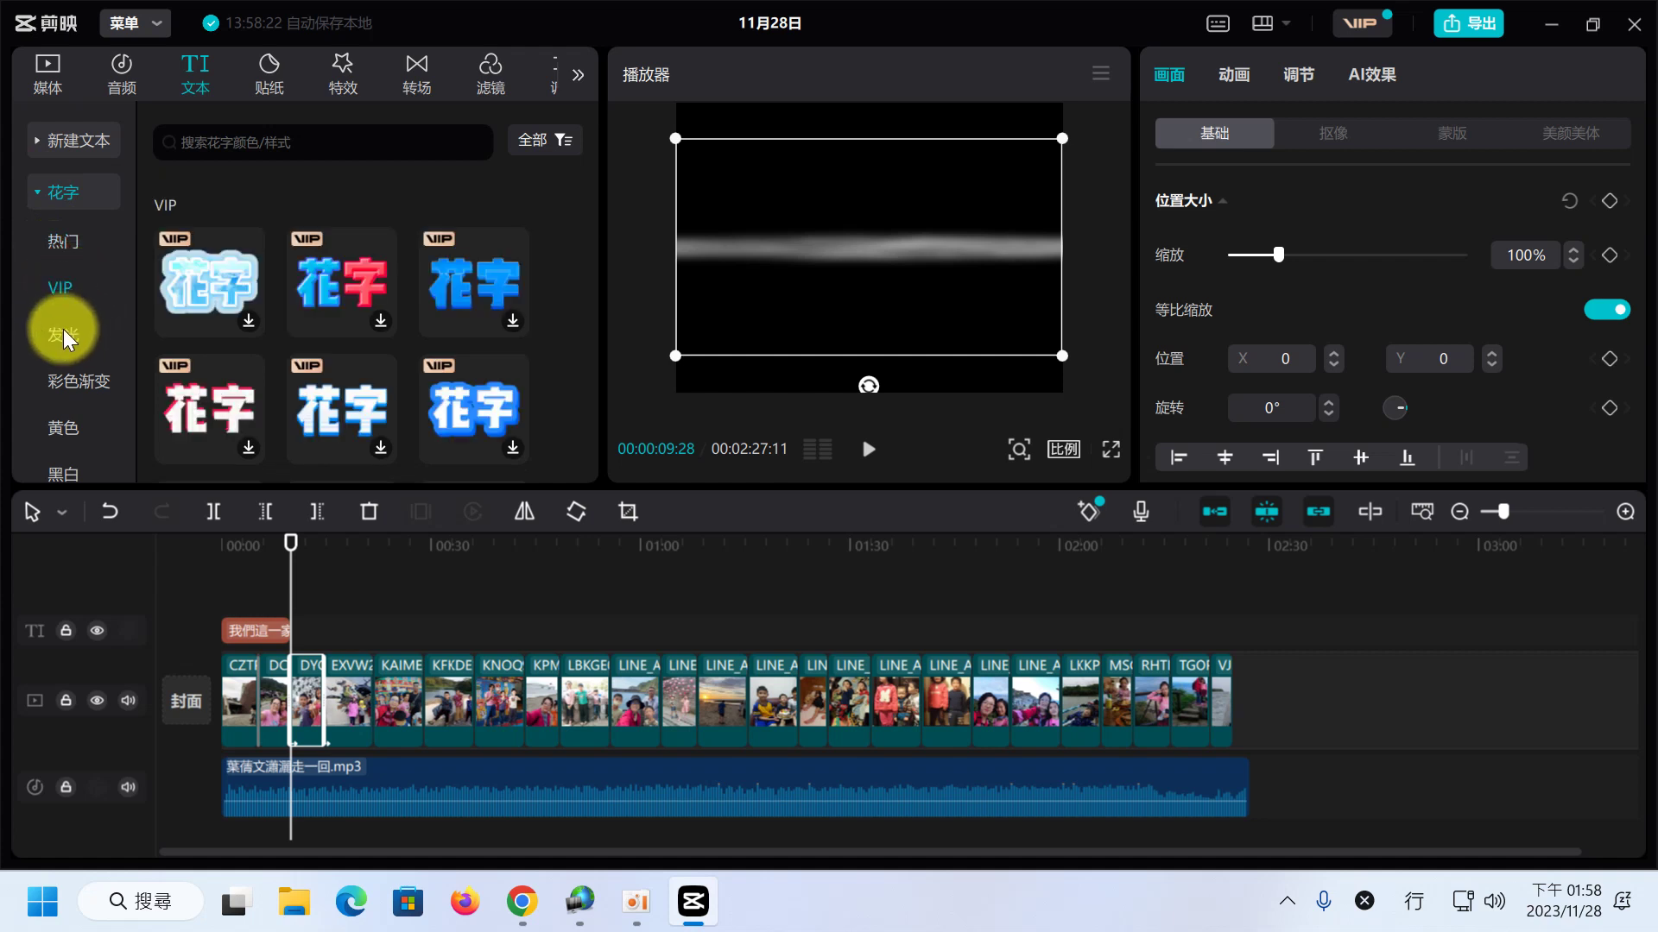
{"action": "left_click", "coordinate": [69, 378]}
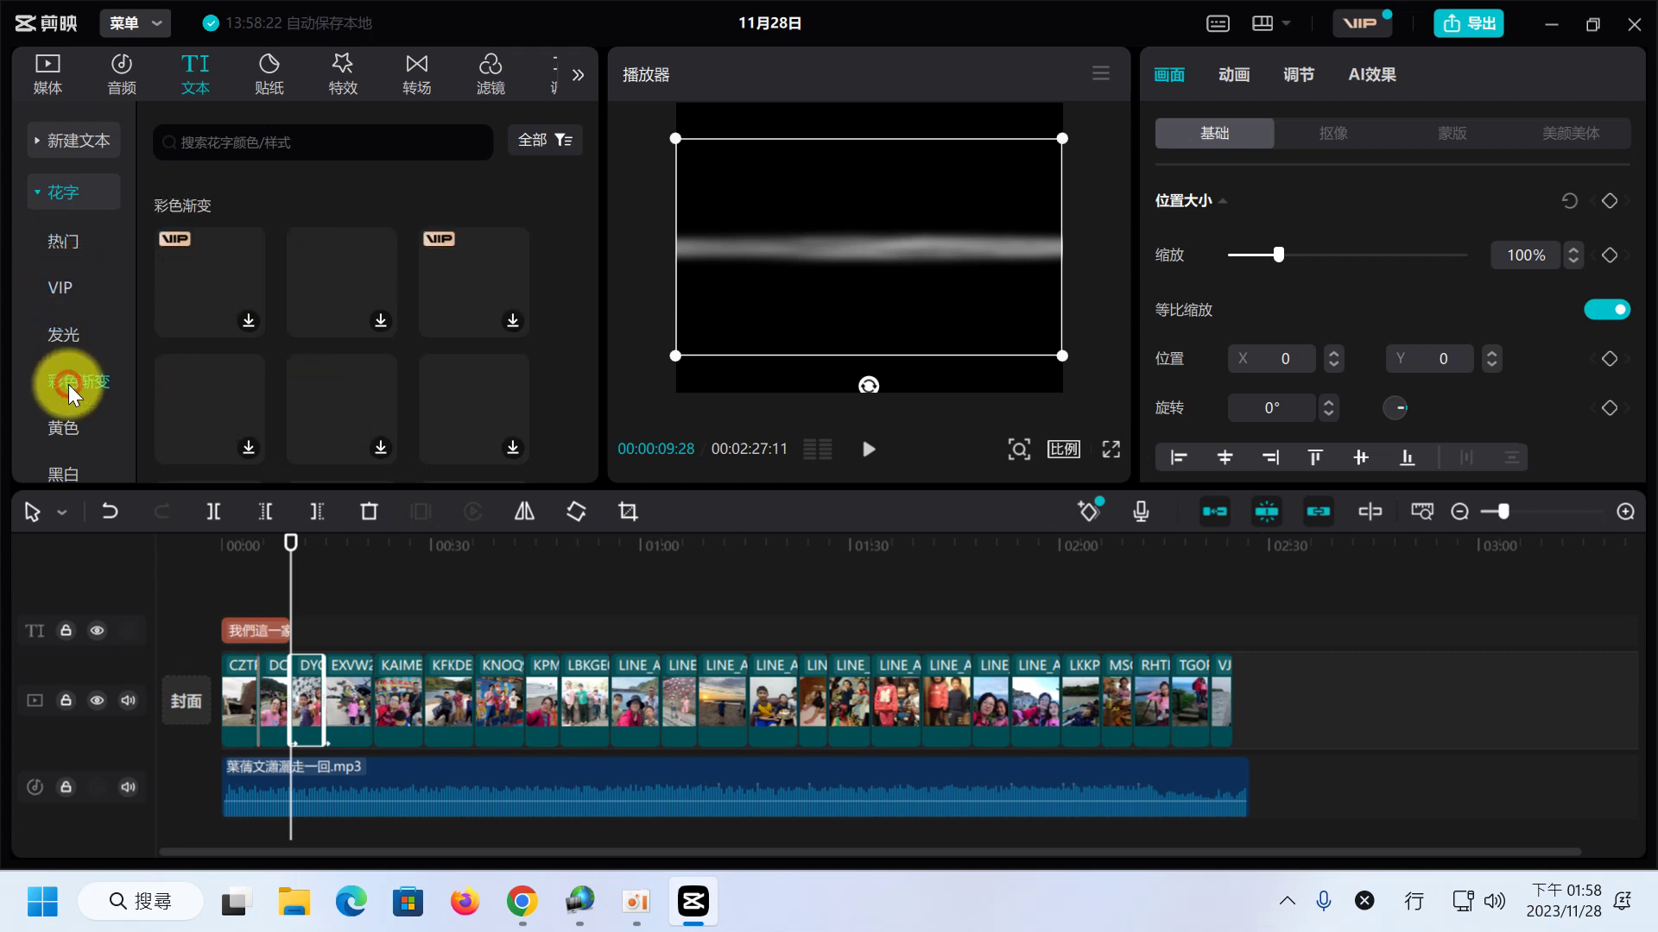
{"action": "left_click", "coordinate": [71, 433]}
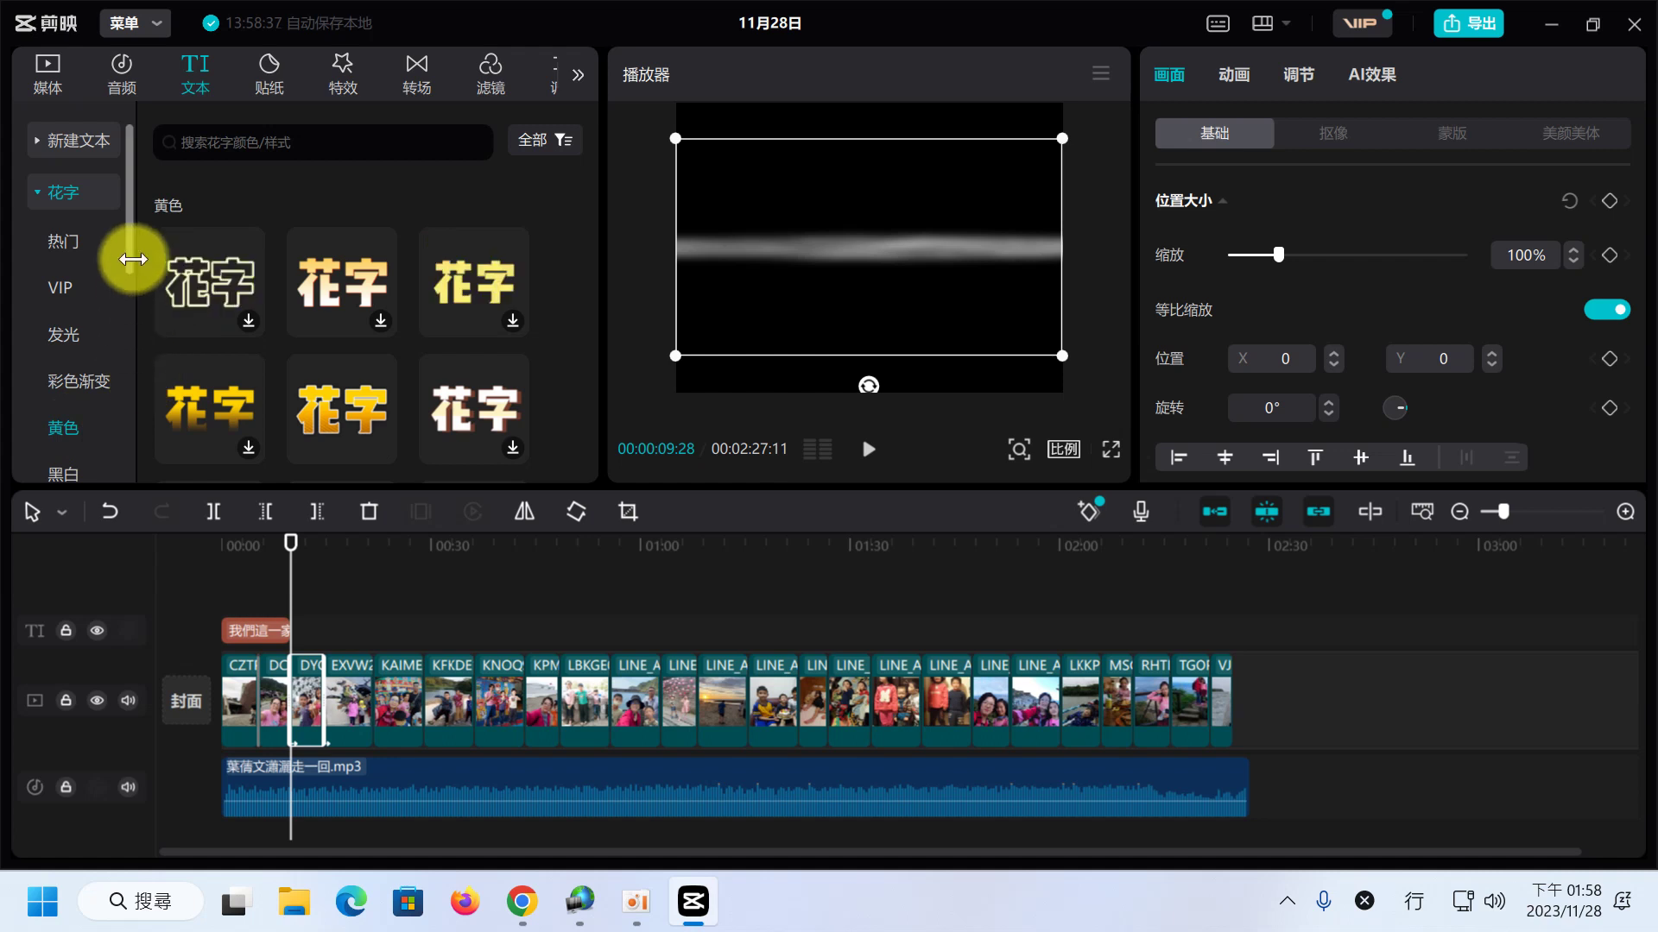
{"action": "left_click", "coordinate": [35, 191]}
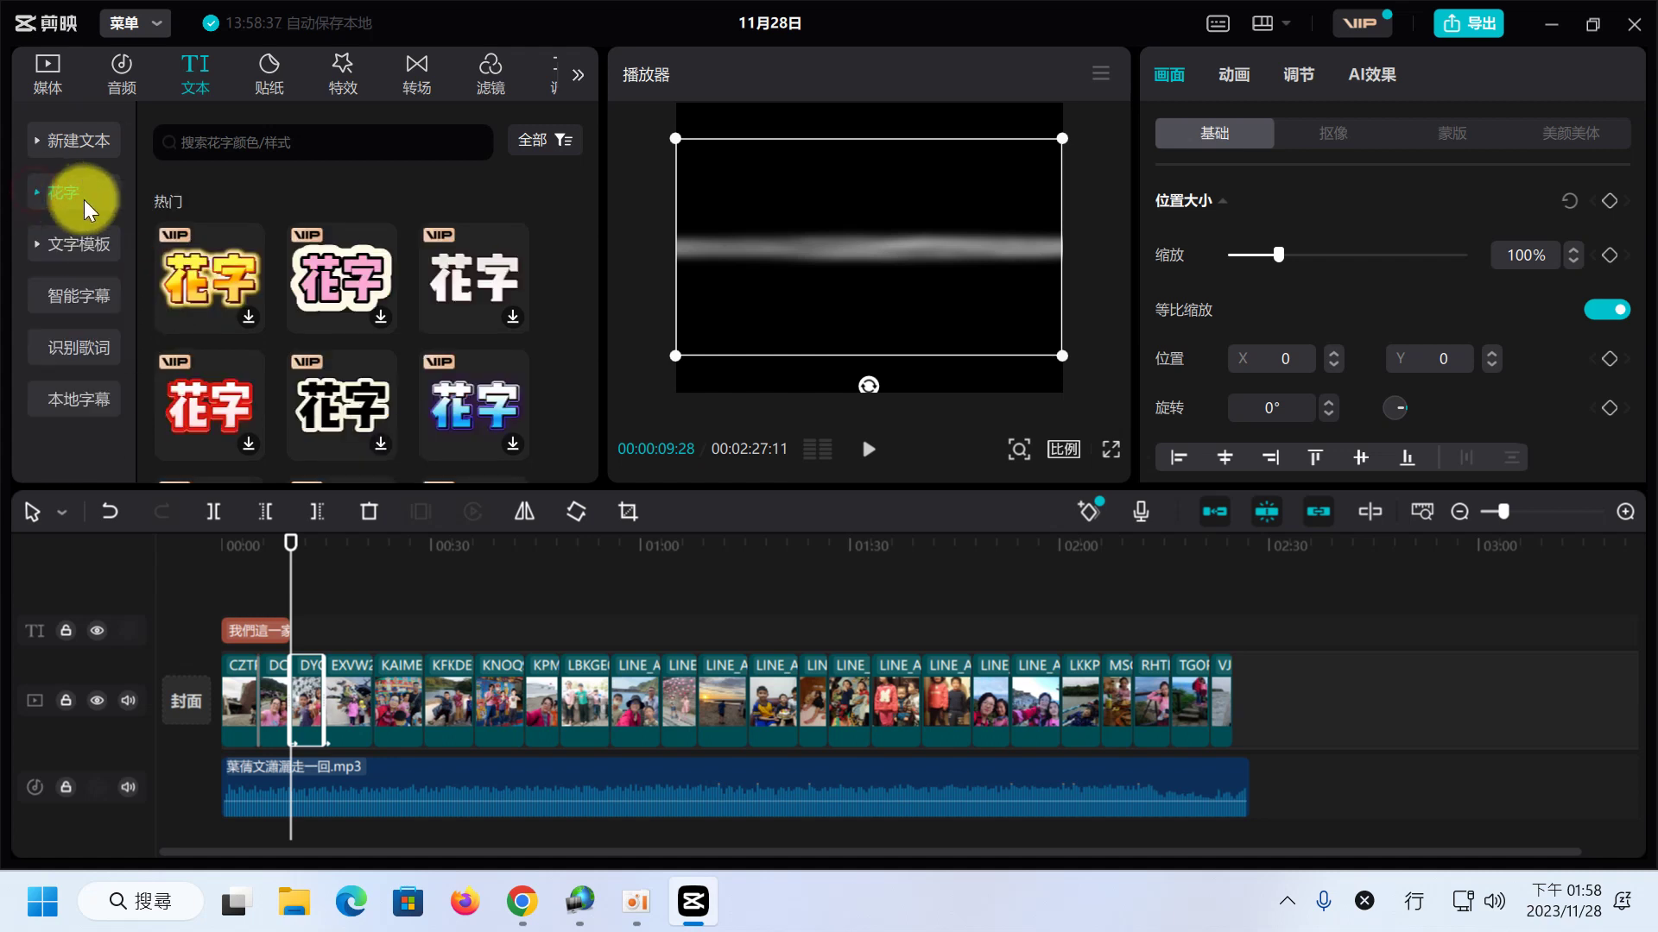
- Add the #大型修罗场# text template from the popular (热门) text templates to the timeline at the start of the third photo
{"action": "left_click", "coordinate": [78, 246]}
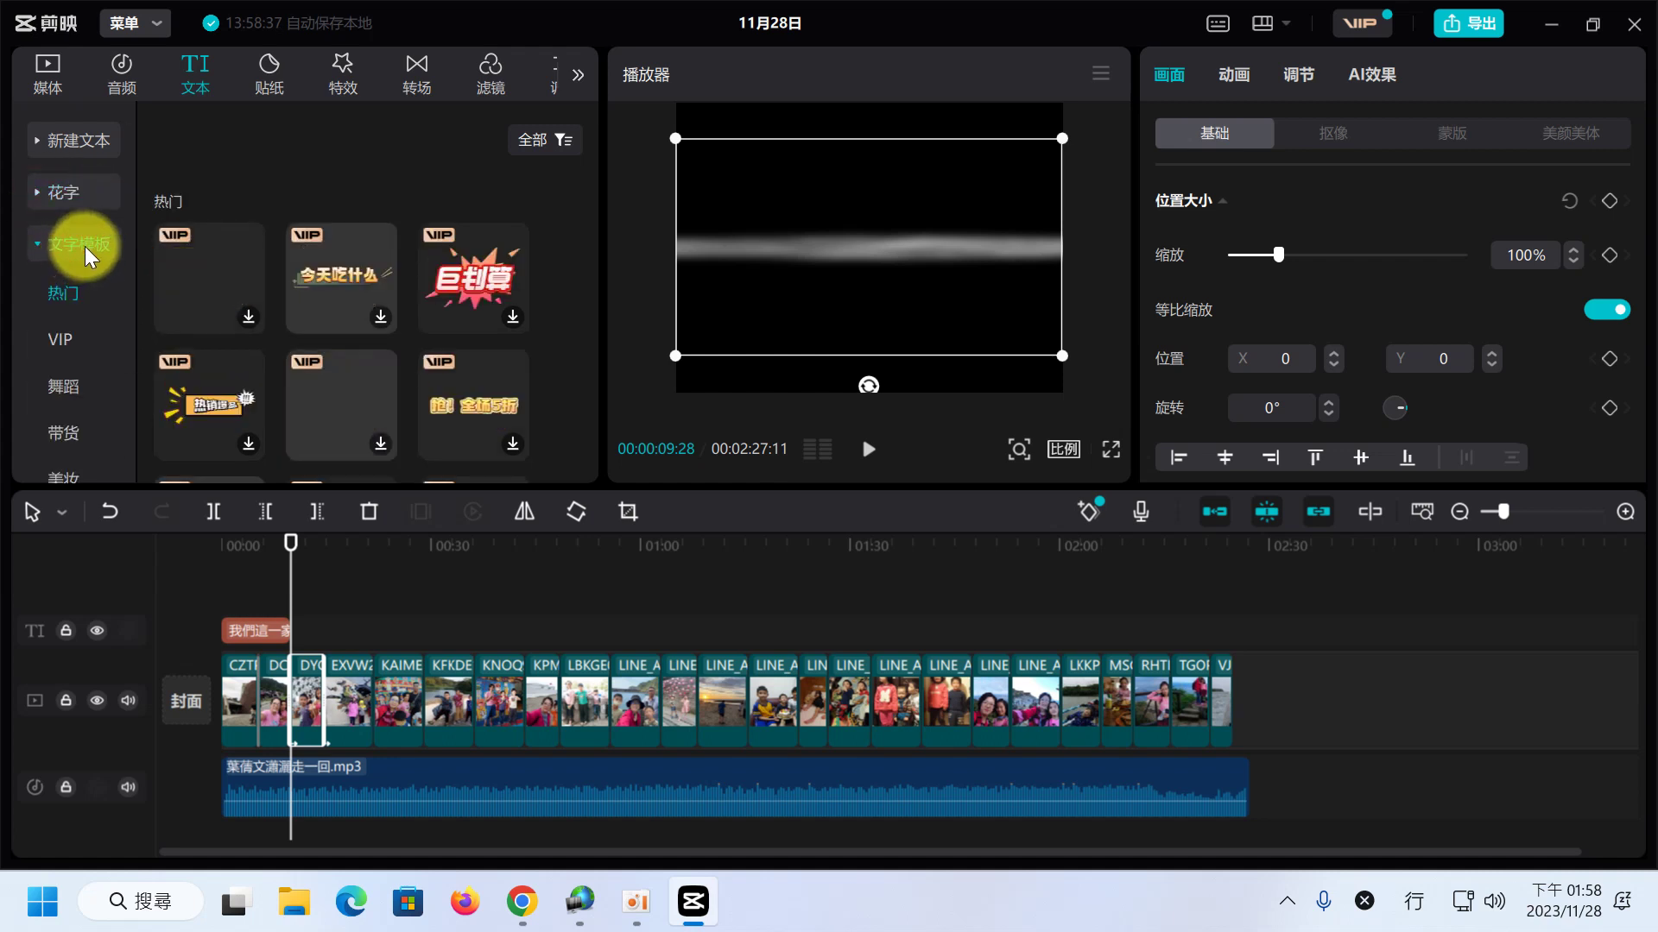
{"action": "scroll", "coordinate": [357, 314], "scroll_direction": "down", "scroll_amount": 3}
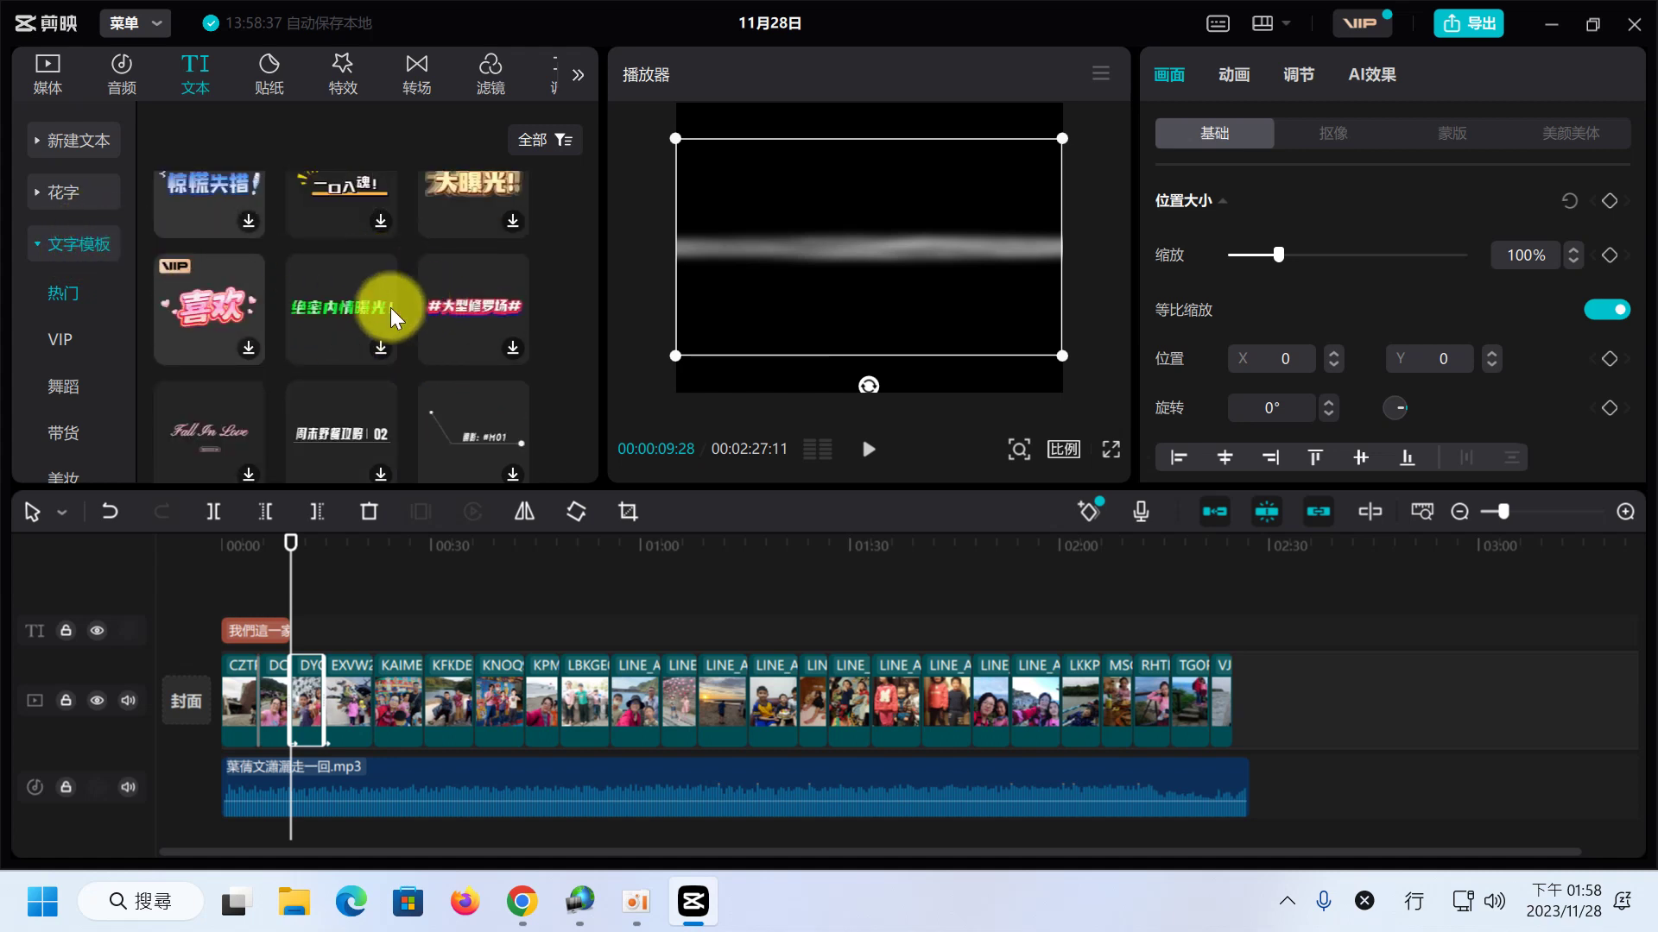
{"action": "scroll", "coordinate": [395, 337], "scroll_direction": "down", "scroll_amount": 2}
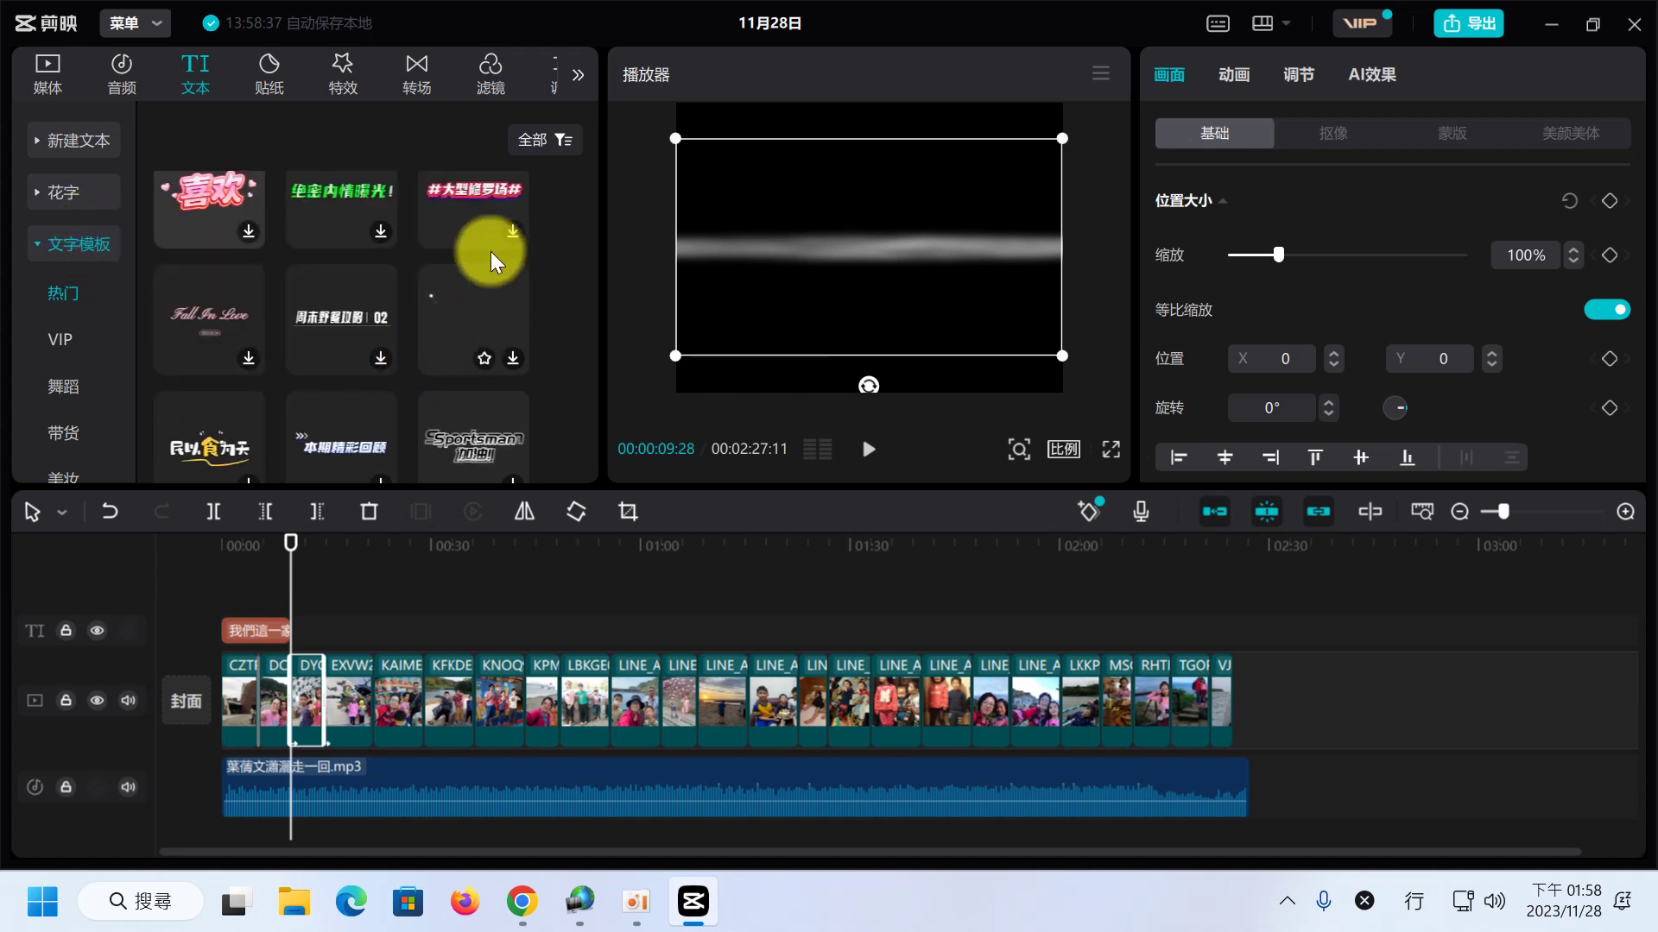
{"action": "scroll", "coordinate": [484, 257], "scroll_direction": "up", "scroll_amount": 2}
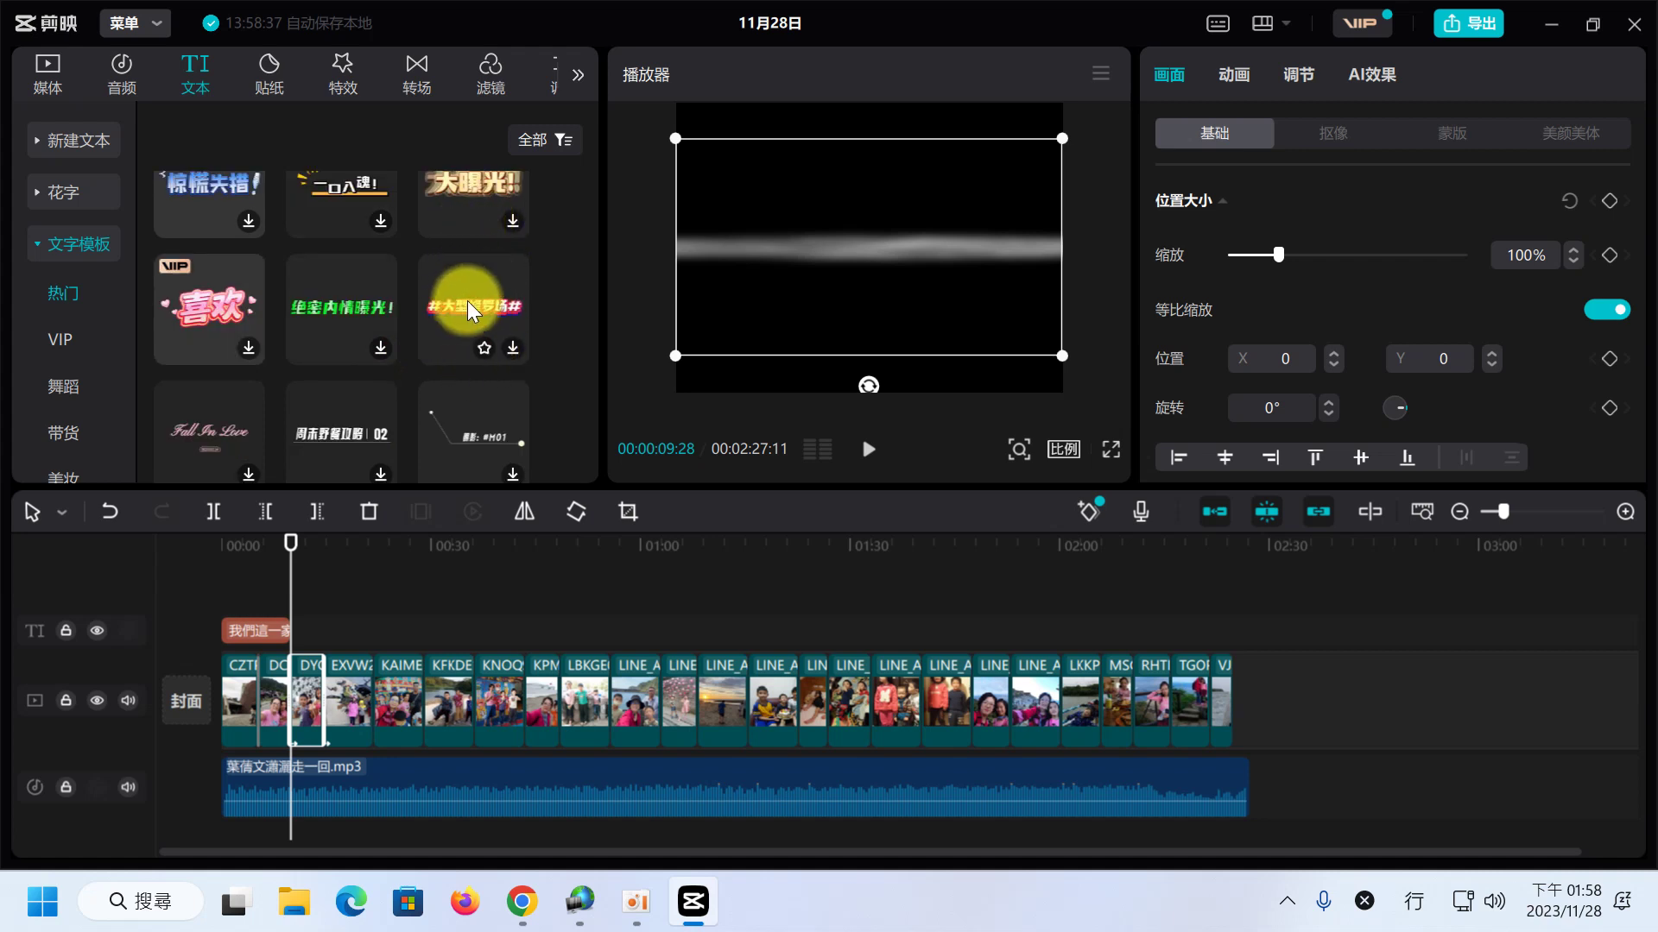
{"action": "left_click", "coordinate": [514, 345]}
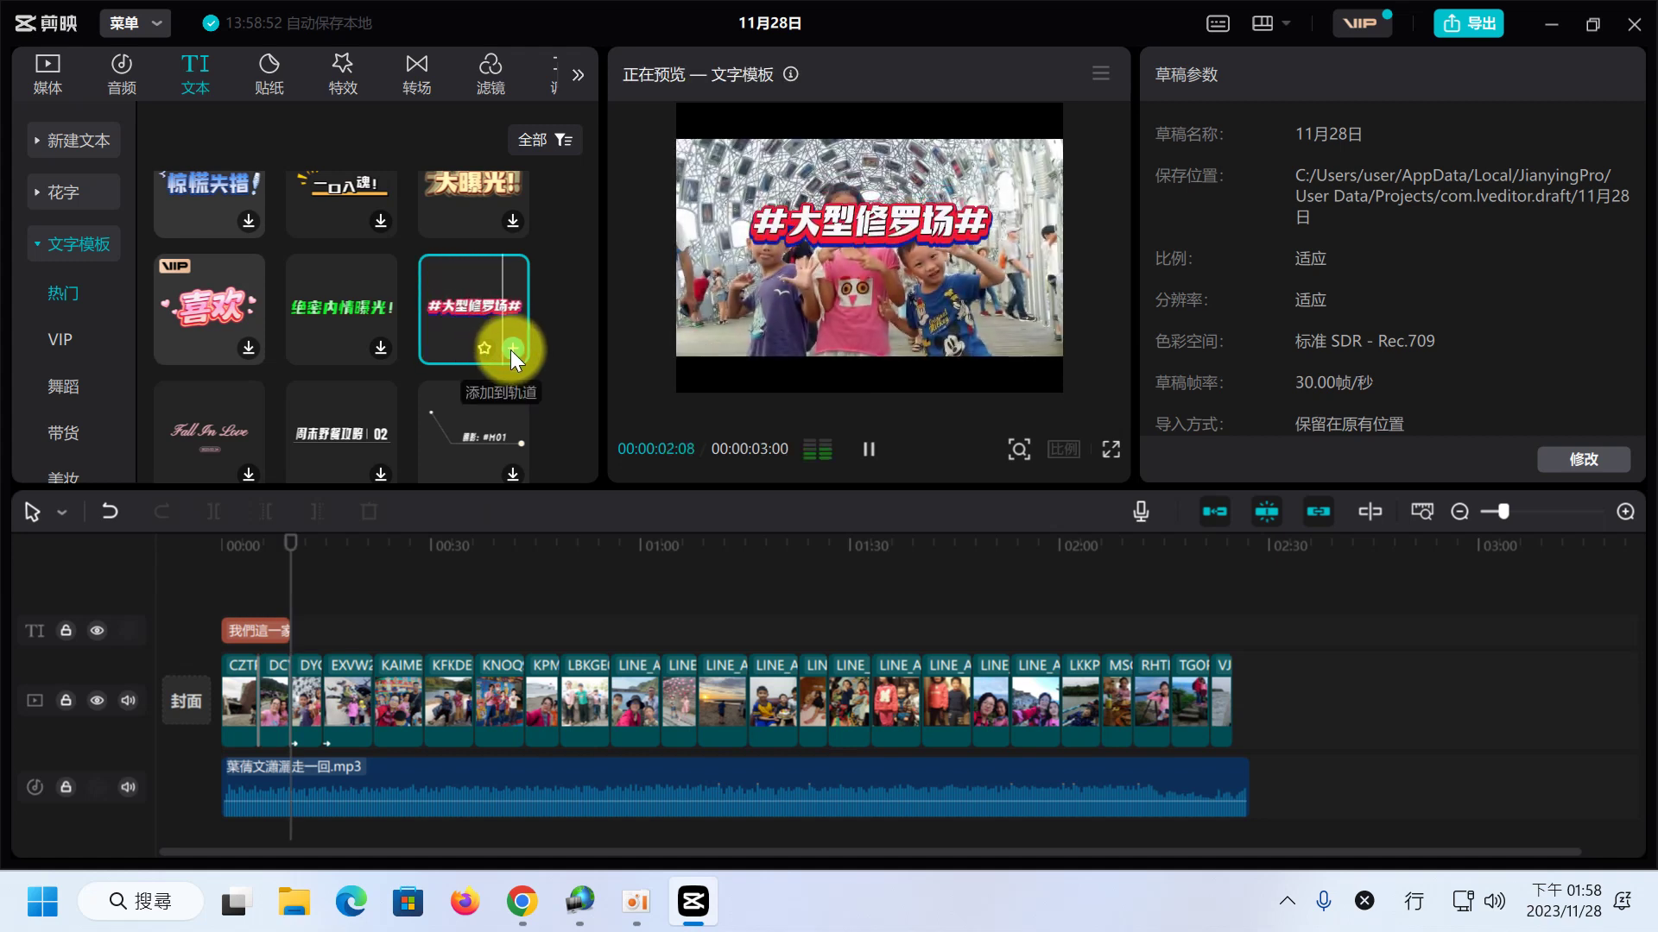
{"action": "left_click", "coordinate": [510, 350]}
{"action": "left_click_drag", "start_coordinate": [300, 631], "coordinate": [335, 628]}
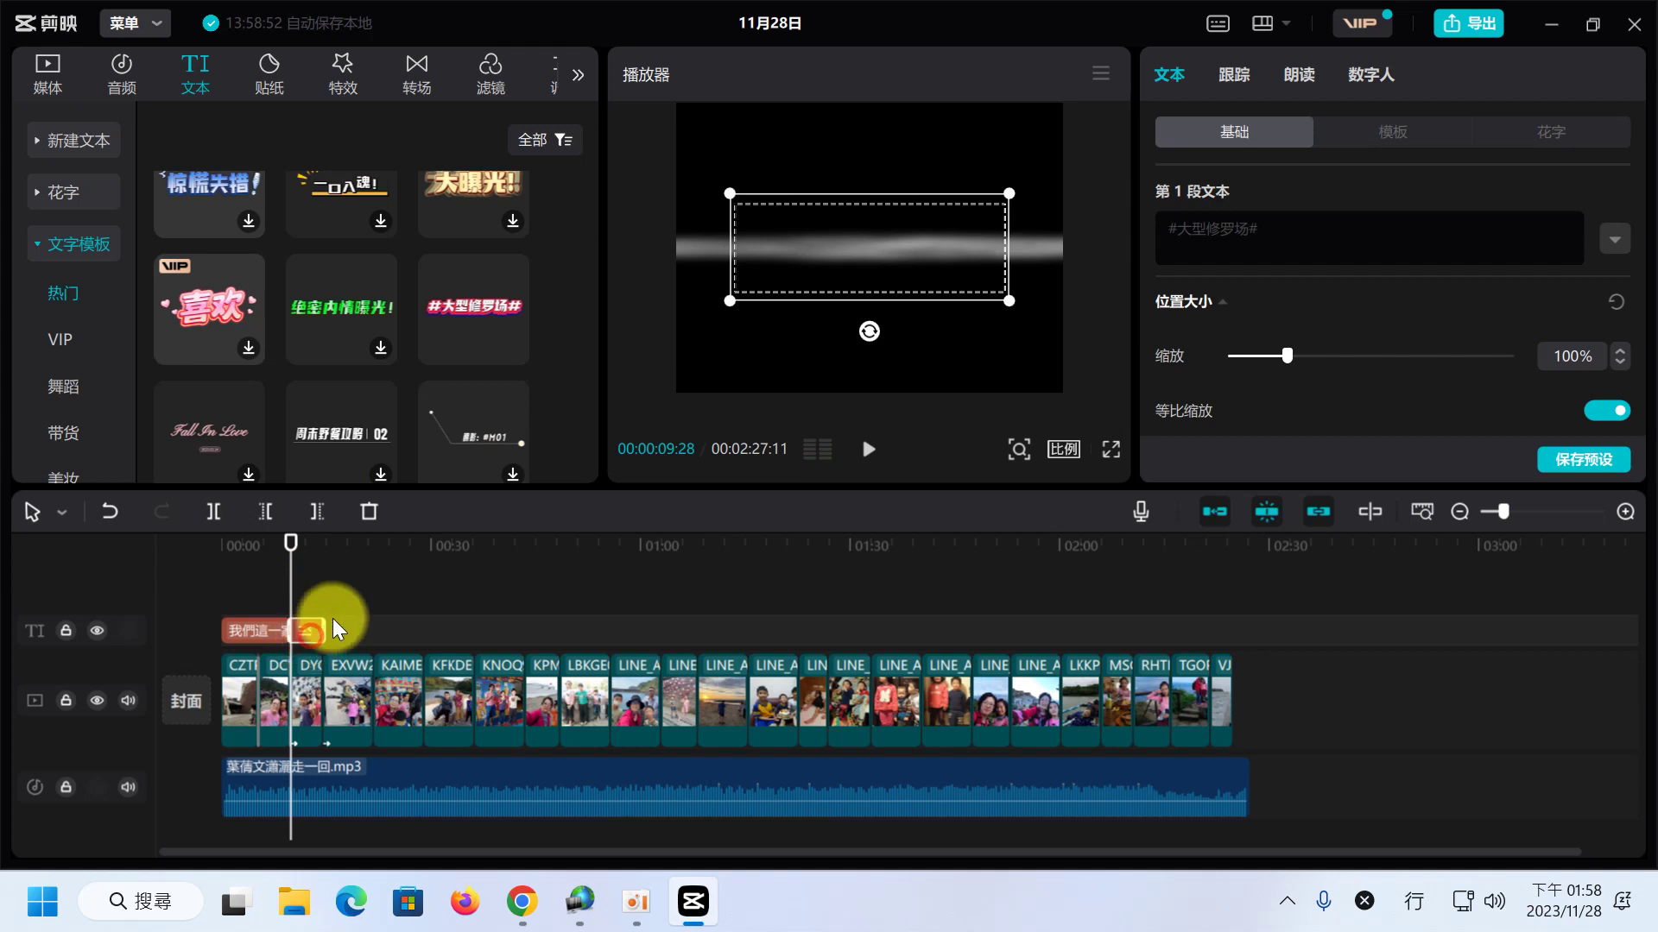
- Replace the new title's sample text with 我家三寶貝！
{"action": "left_click", "coordinate": [1177, 244]}
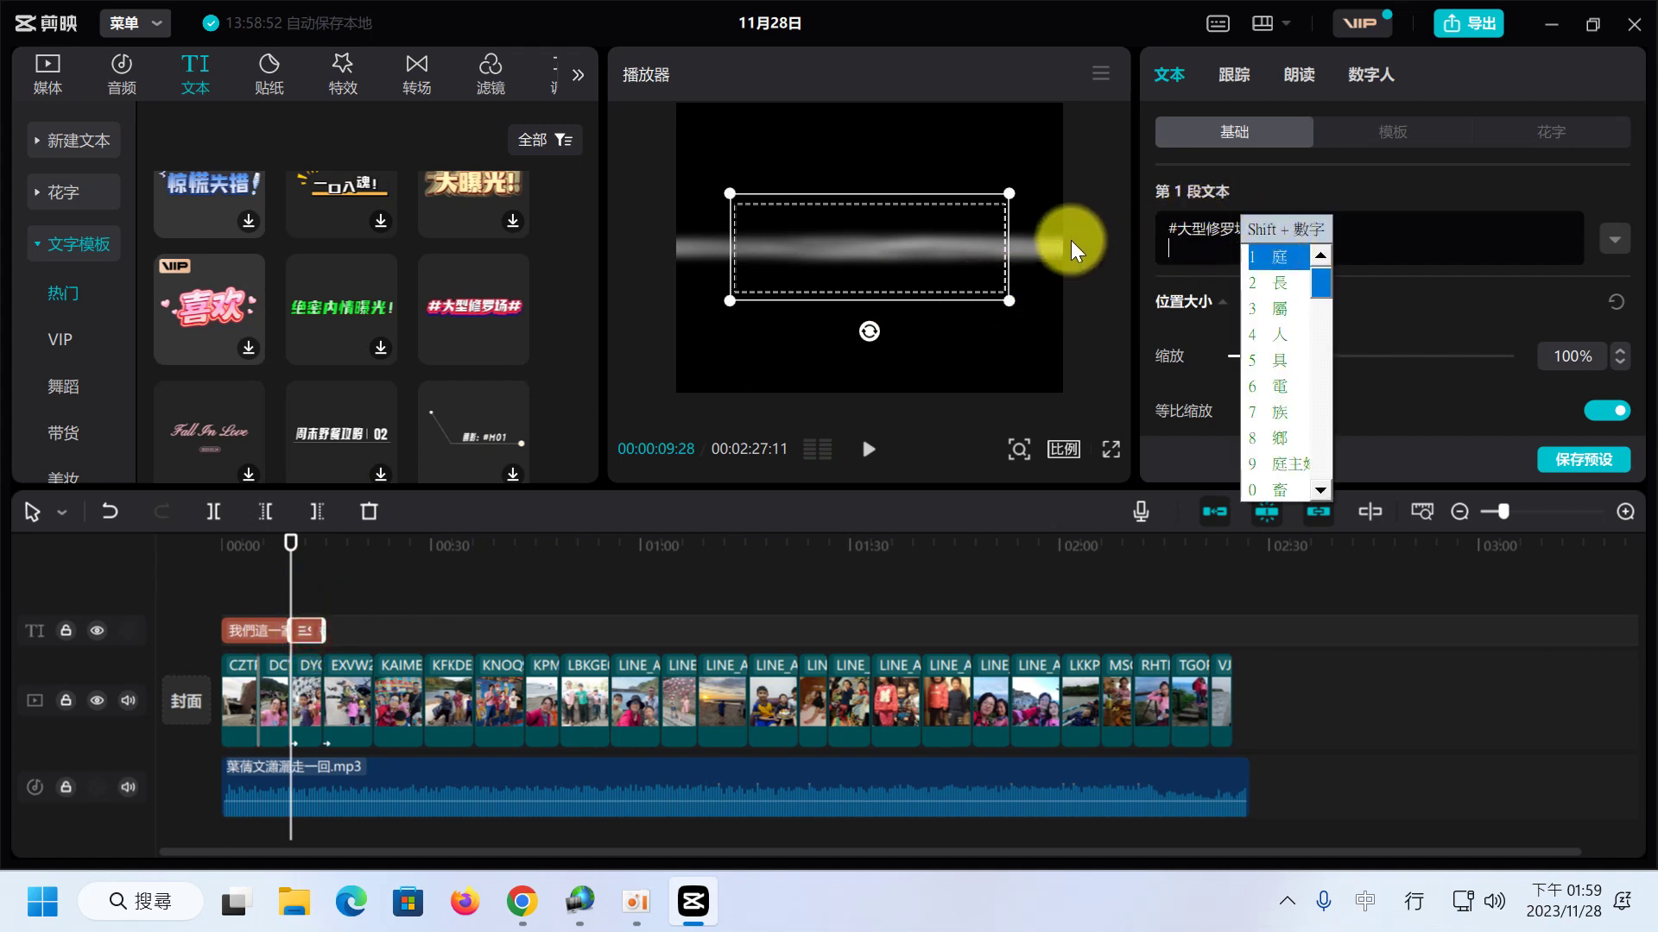
{"action": "left_click", "coordinate": [1179, 229]}
{"action": "left_click_drag", "start_coordinate": [1278, 229], "coordinate": [1176, 228]}
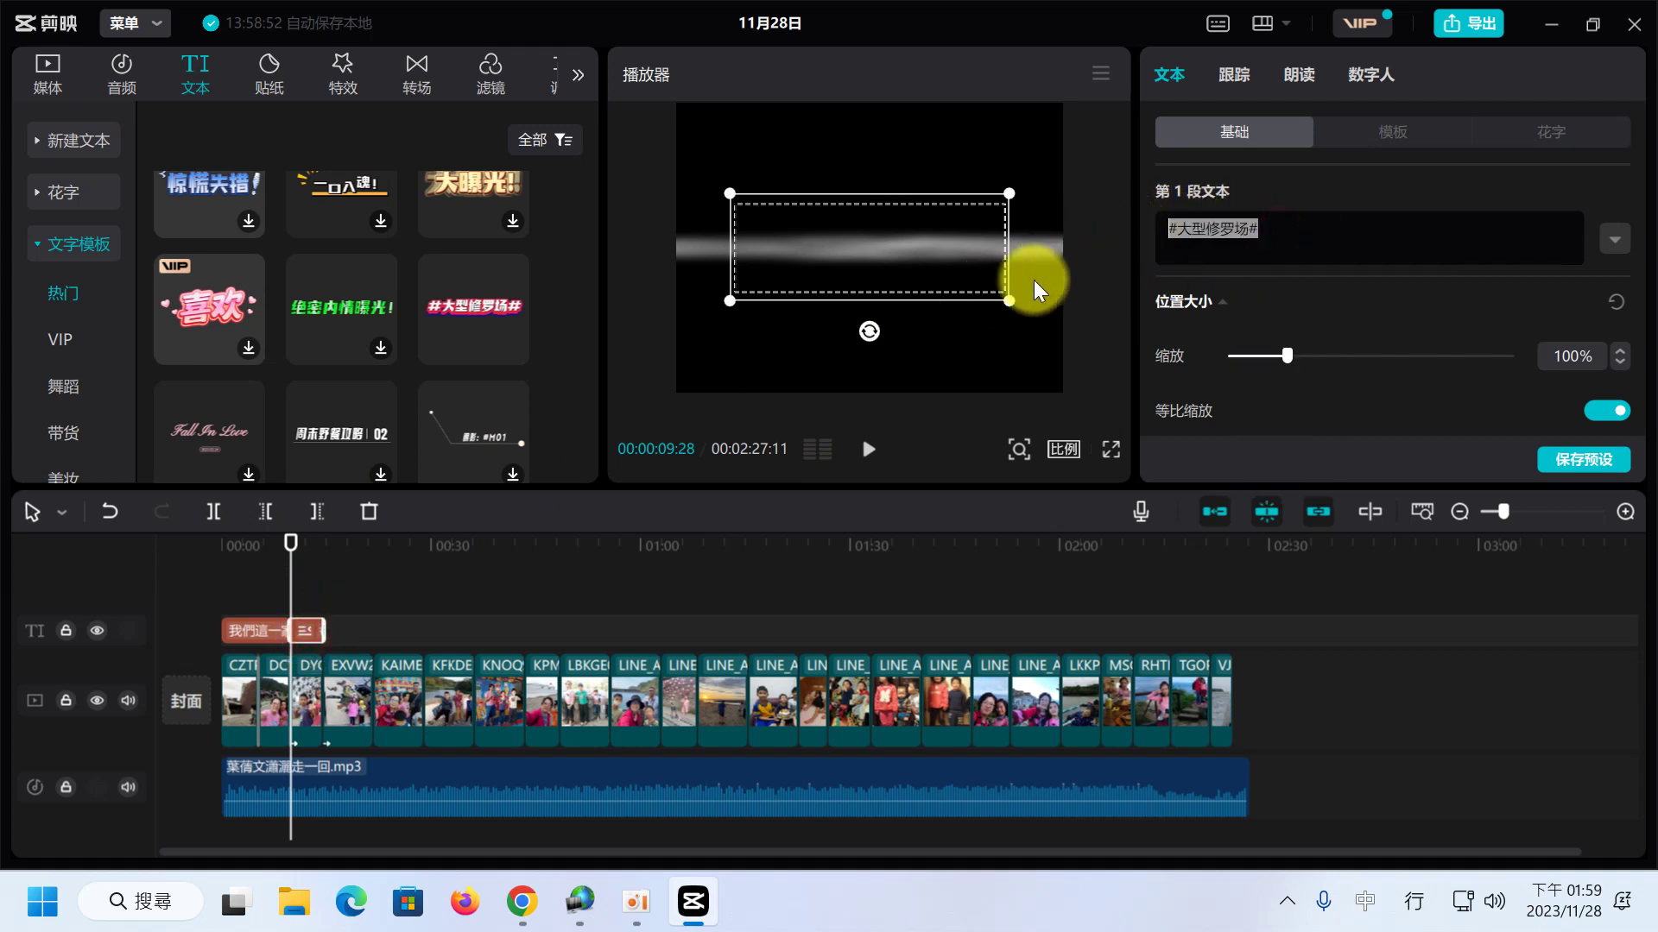
{"action": "type", "text": "a"}
{"action": "key", "text": "BackSpace"}
{"action": "type", "text": "l"}
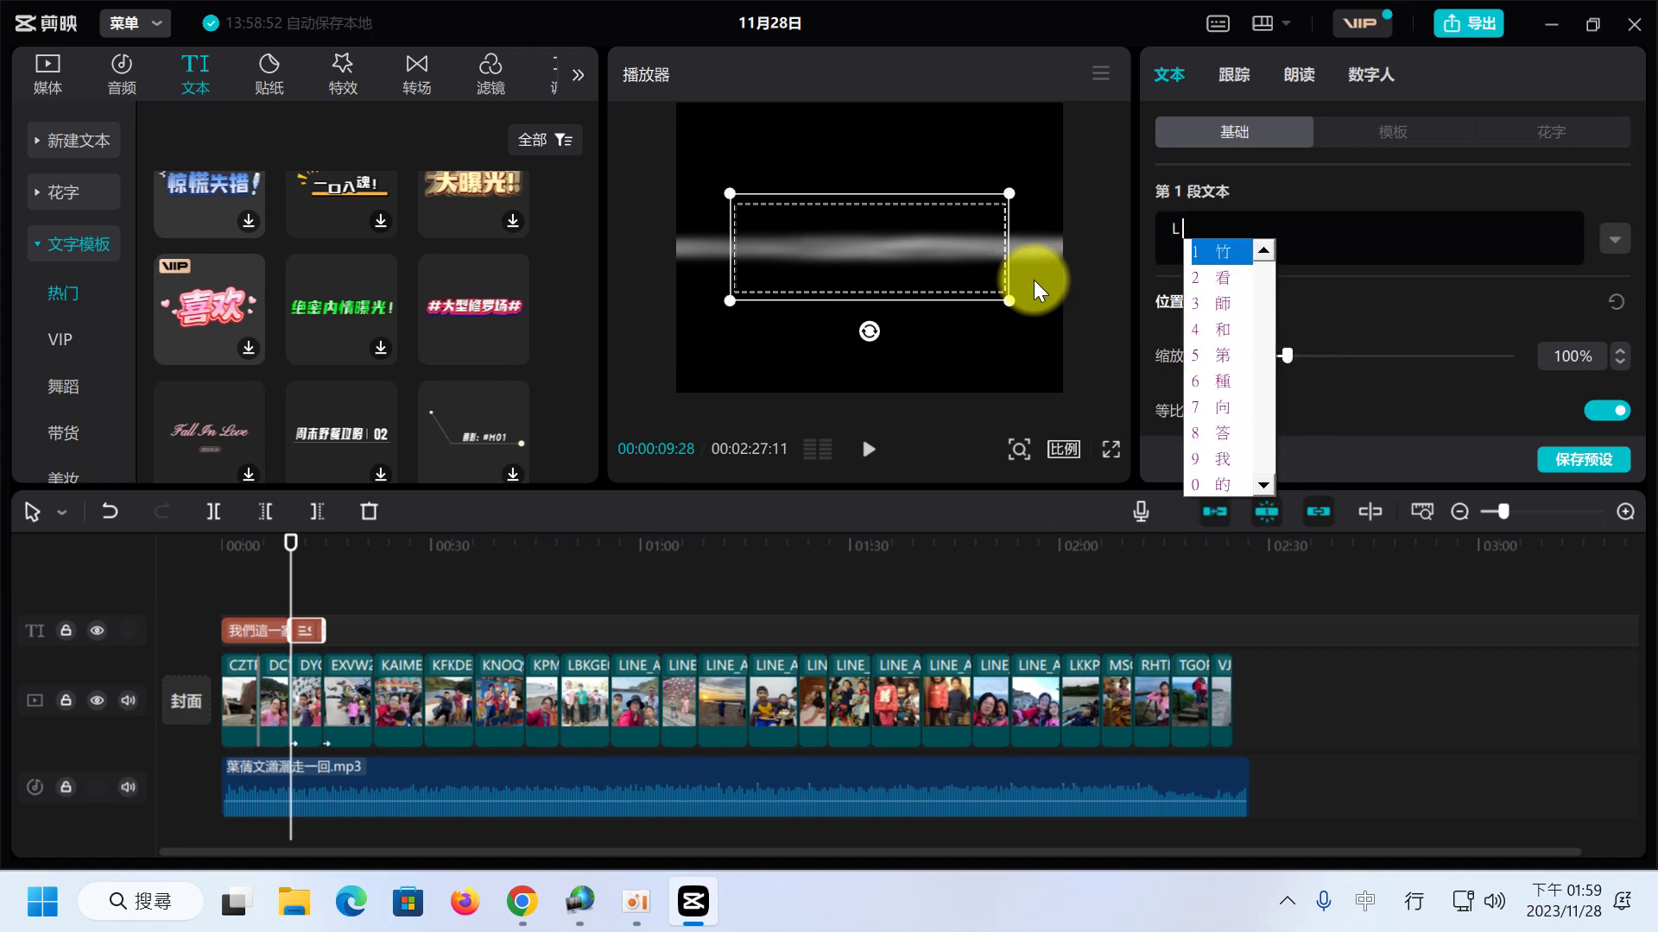
{"action": "type", "text": "我家三寶"}
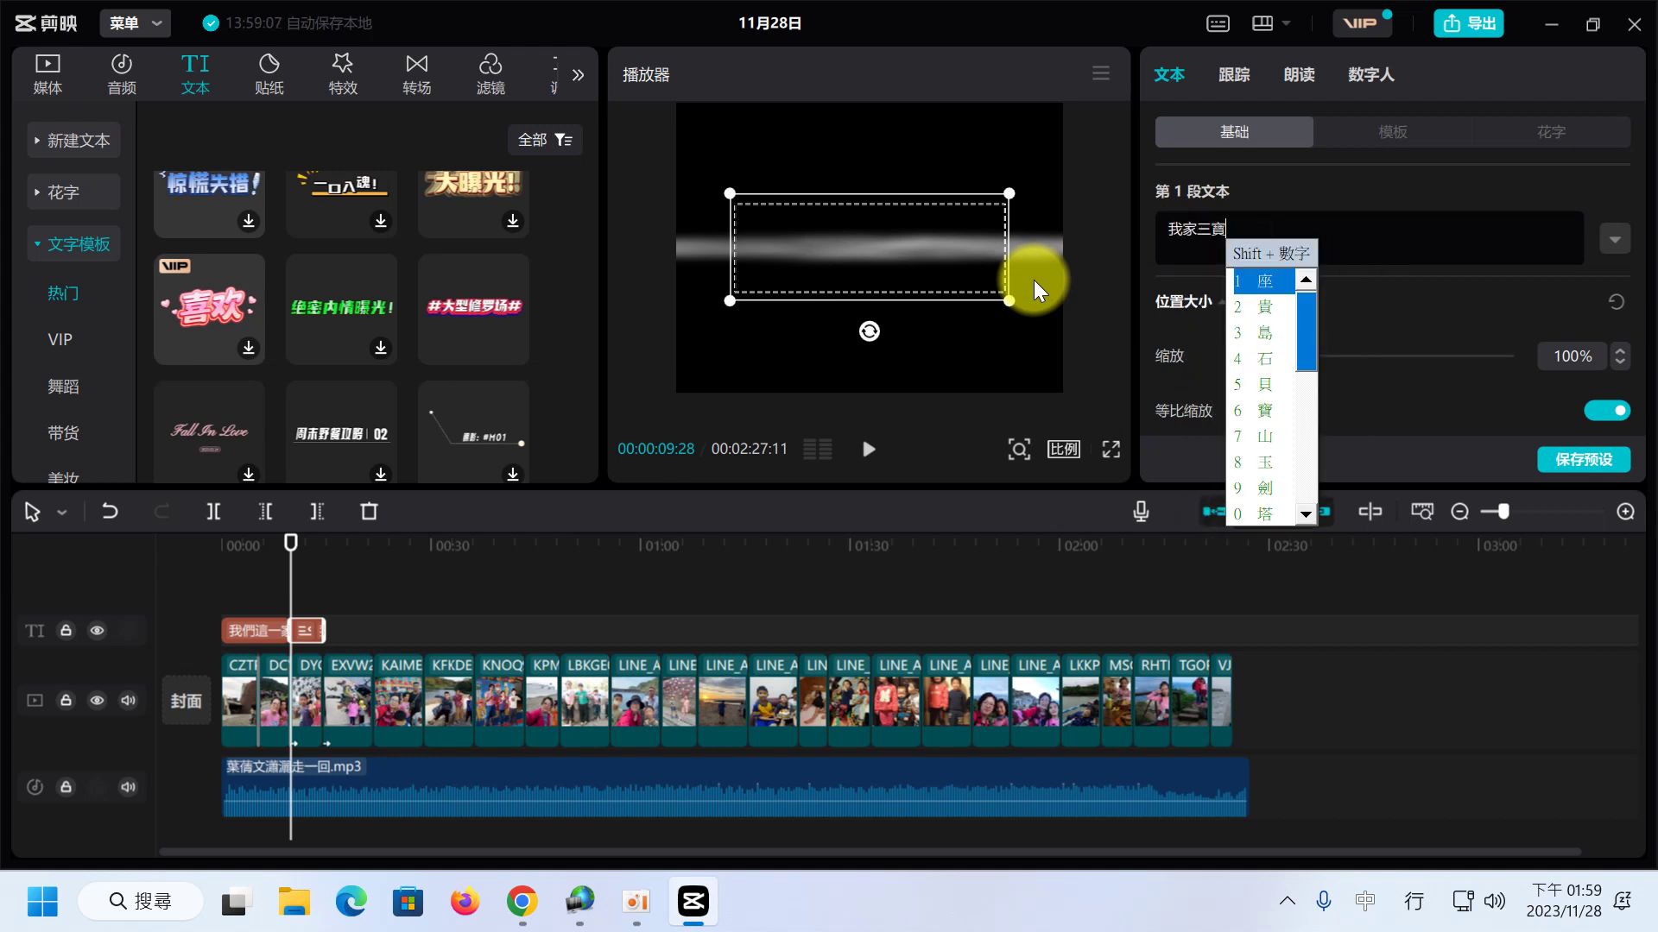
{"action": "type", "text": "貝！"}
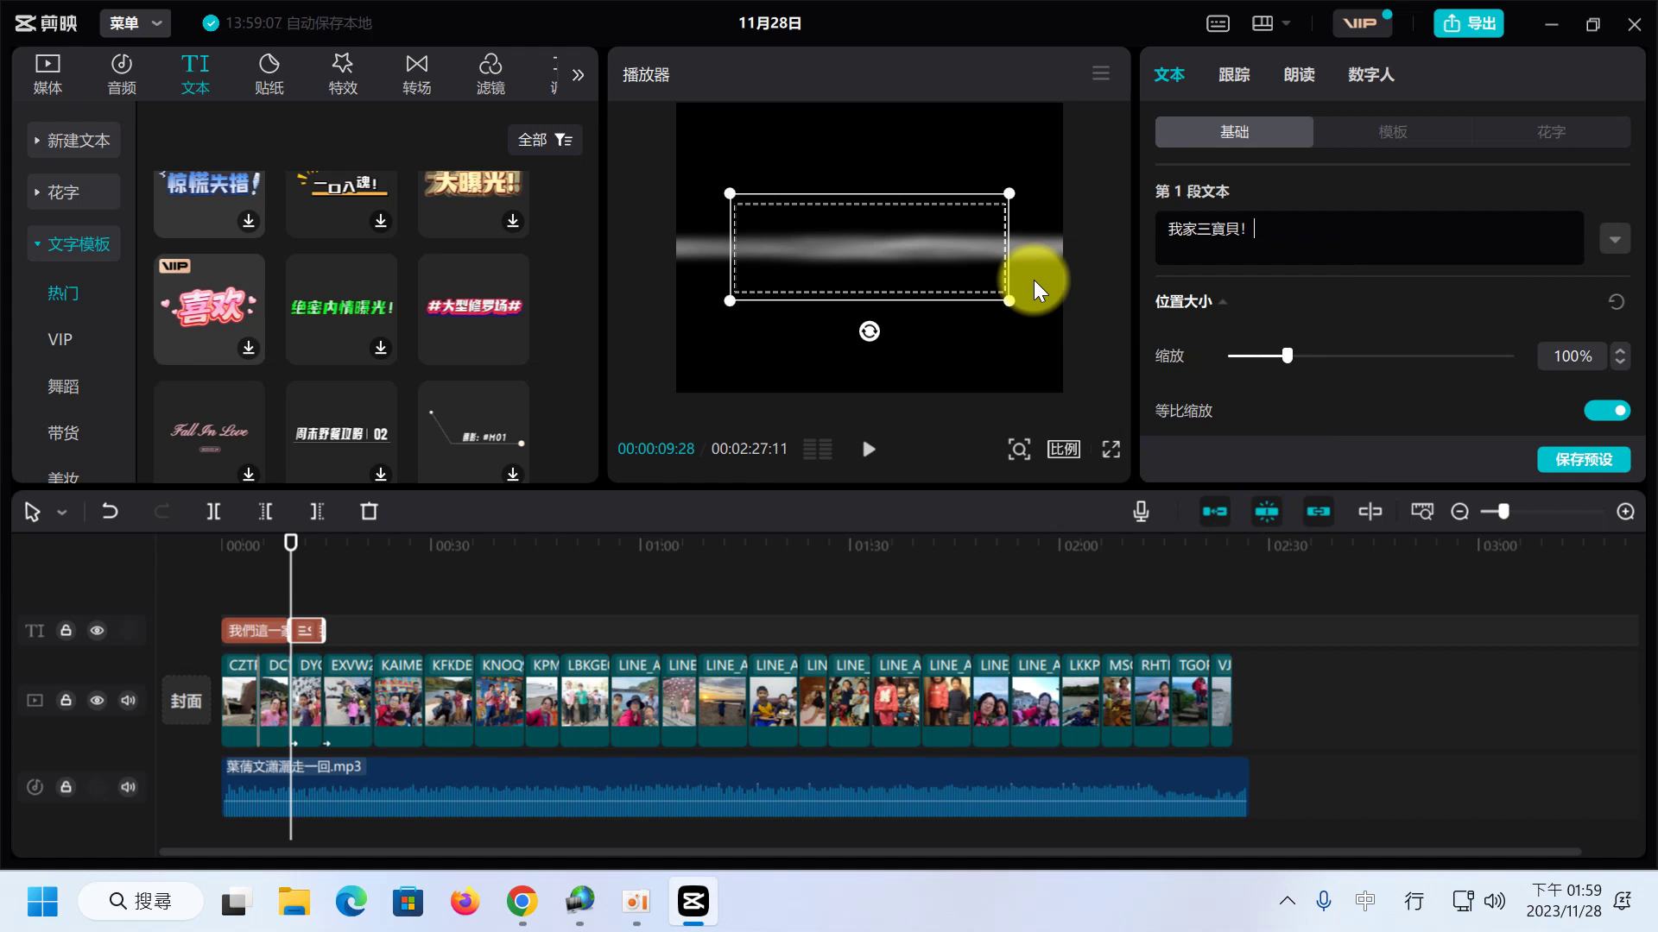
- Move the new title to the upper-right corner of the picture and play the video past the title's end
{"action": "left_click", "coordinate": [867, 451]}
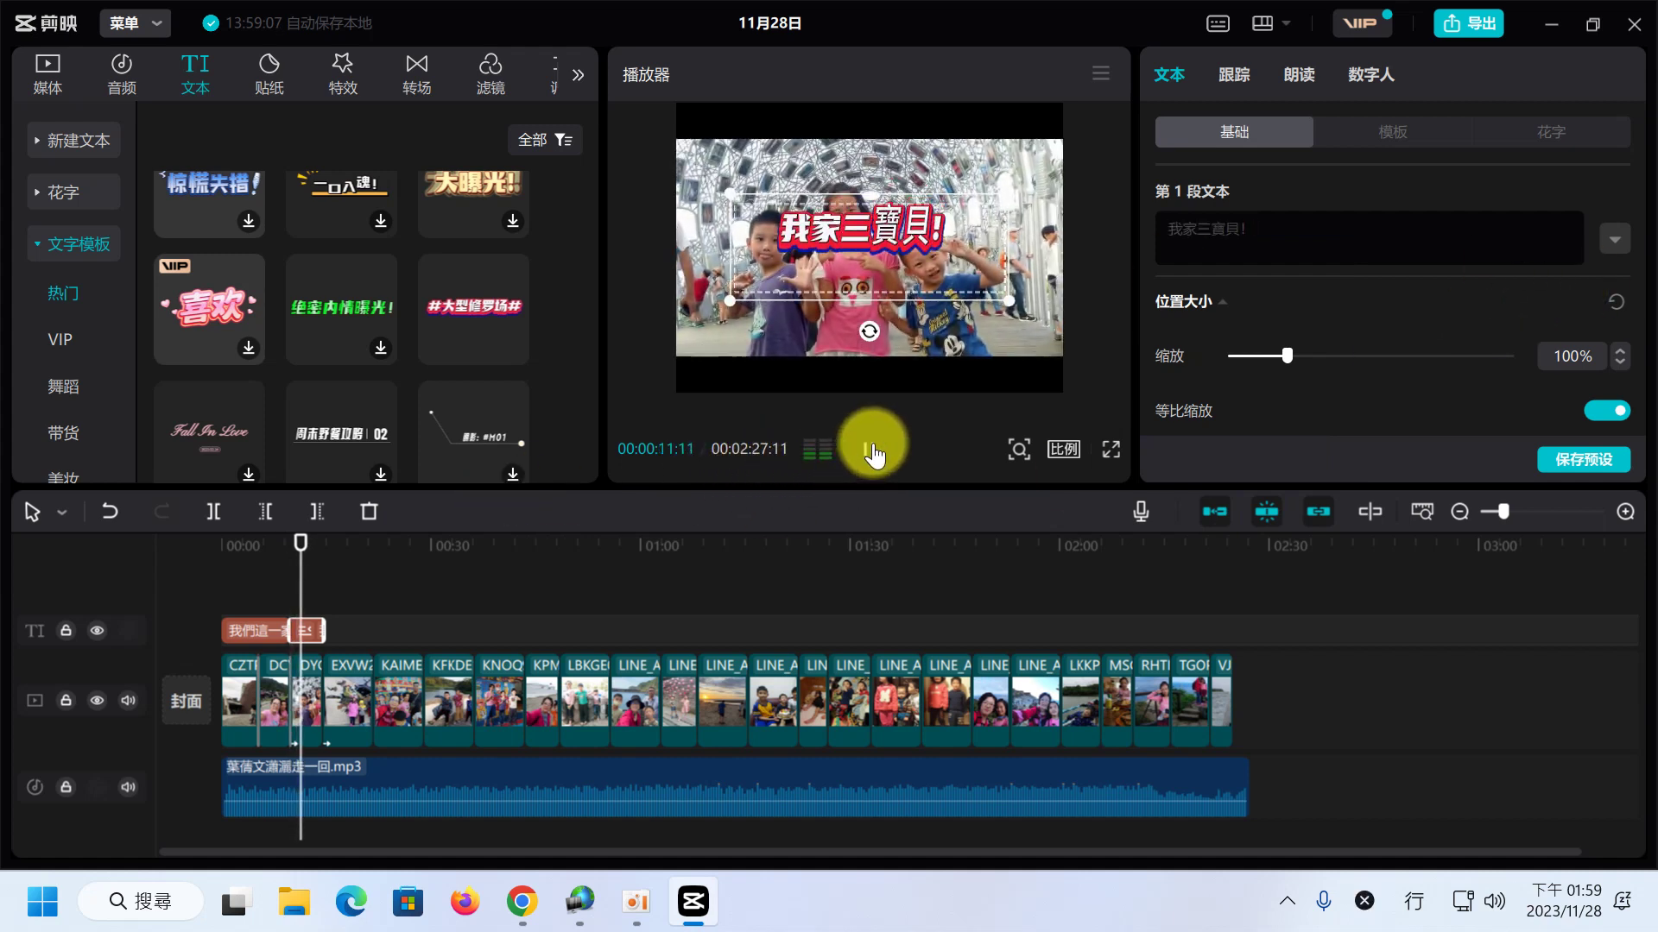
{"action": "left_click", "coordinate": [872, 449]}
{"action": "left_click_drag", "start_coordinate": [913, 231], "coordinate": [1018, 175]}
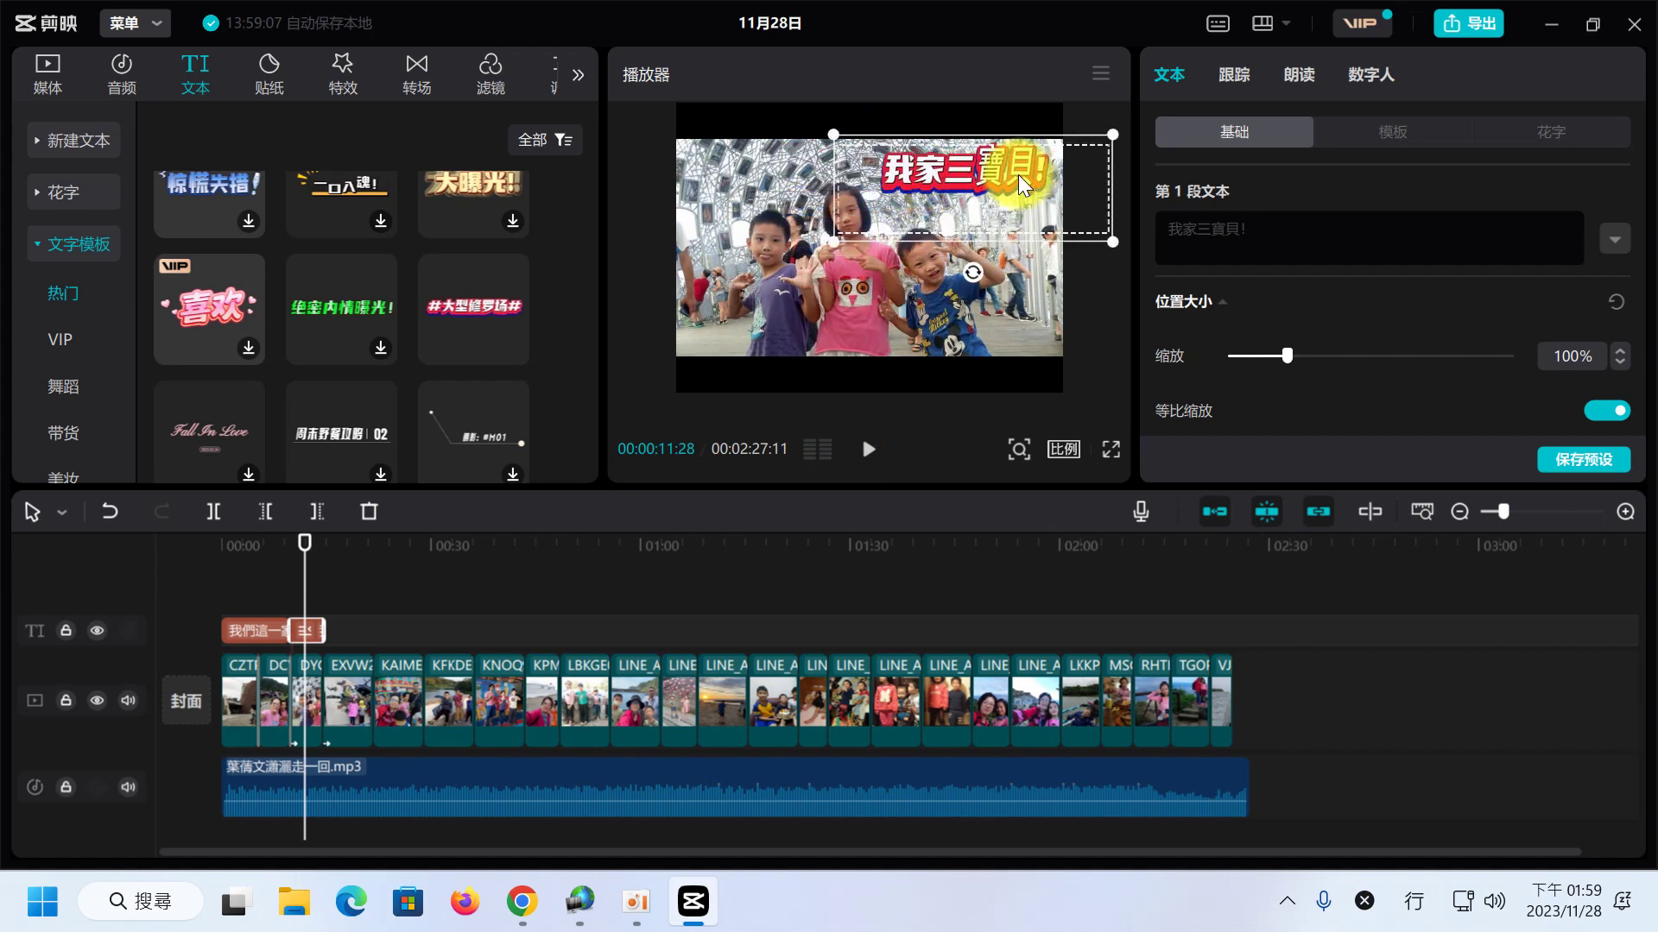
{"action": "left_click", "coordinate": [867, 449]}
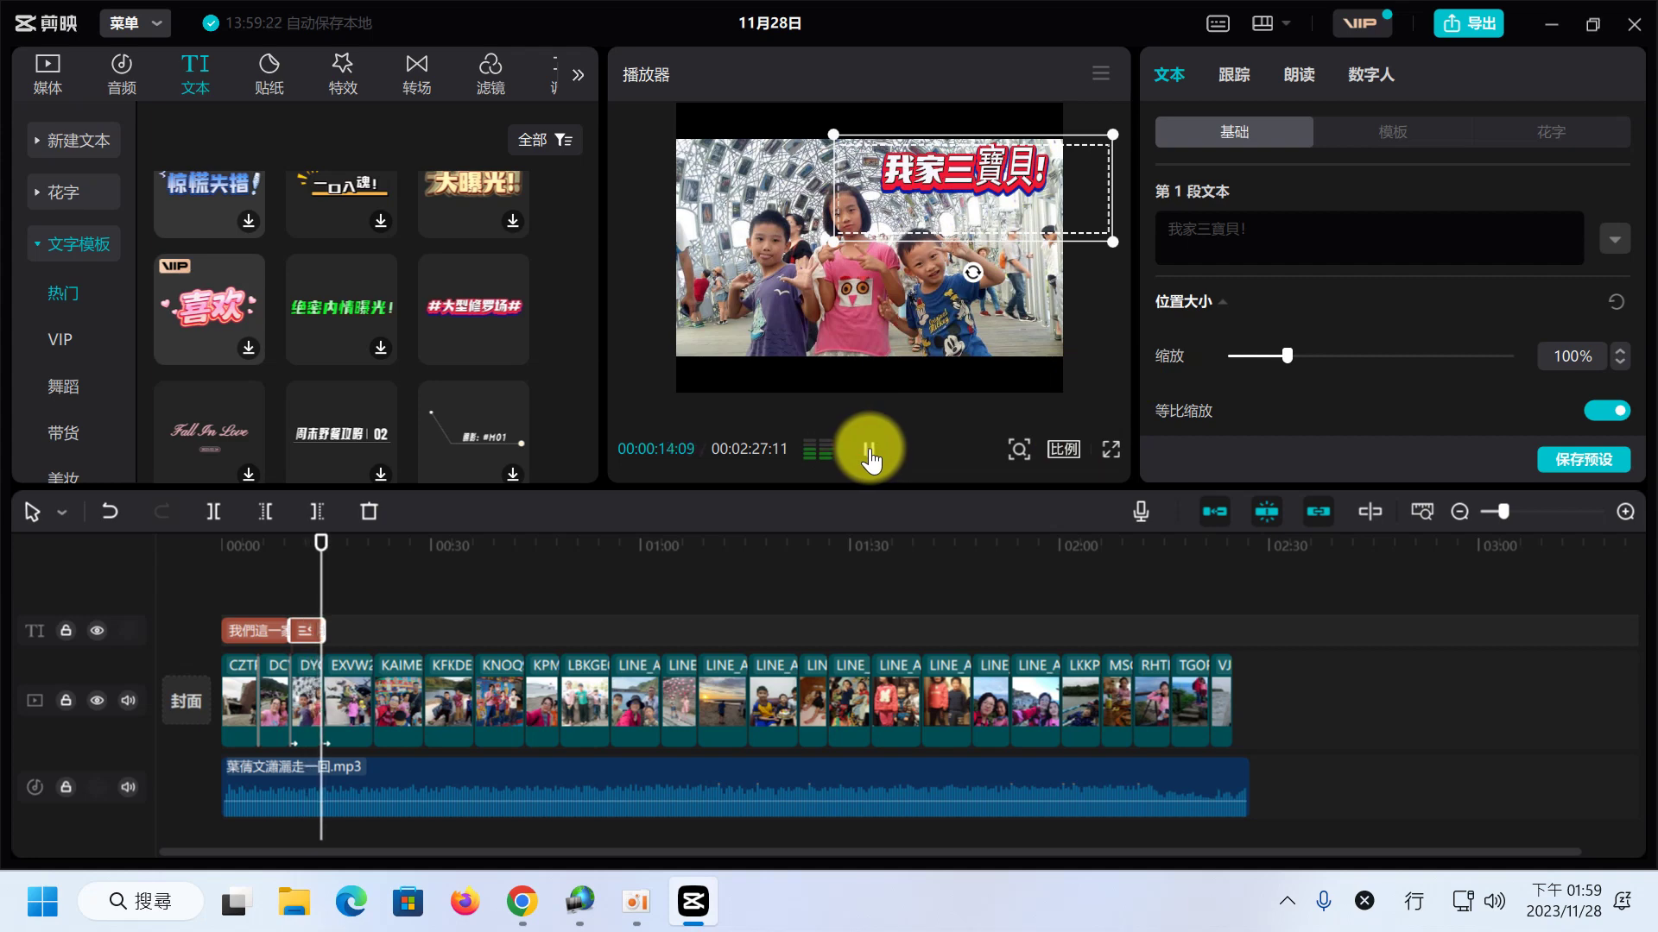
{"action": "left_click", "coordinate": [869, 449]}
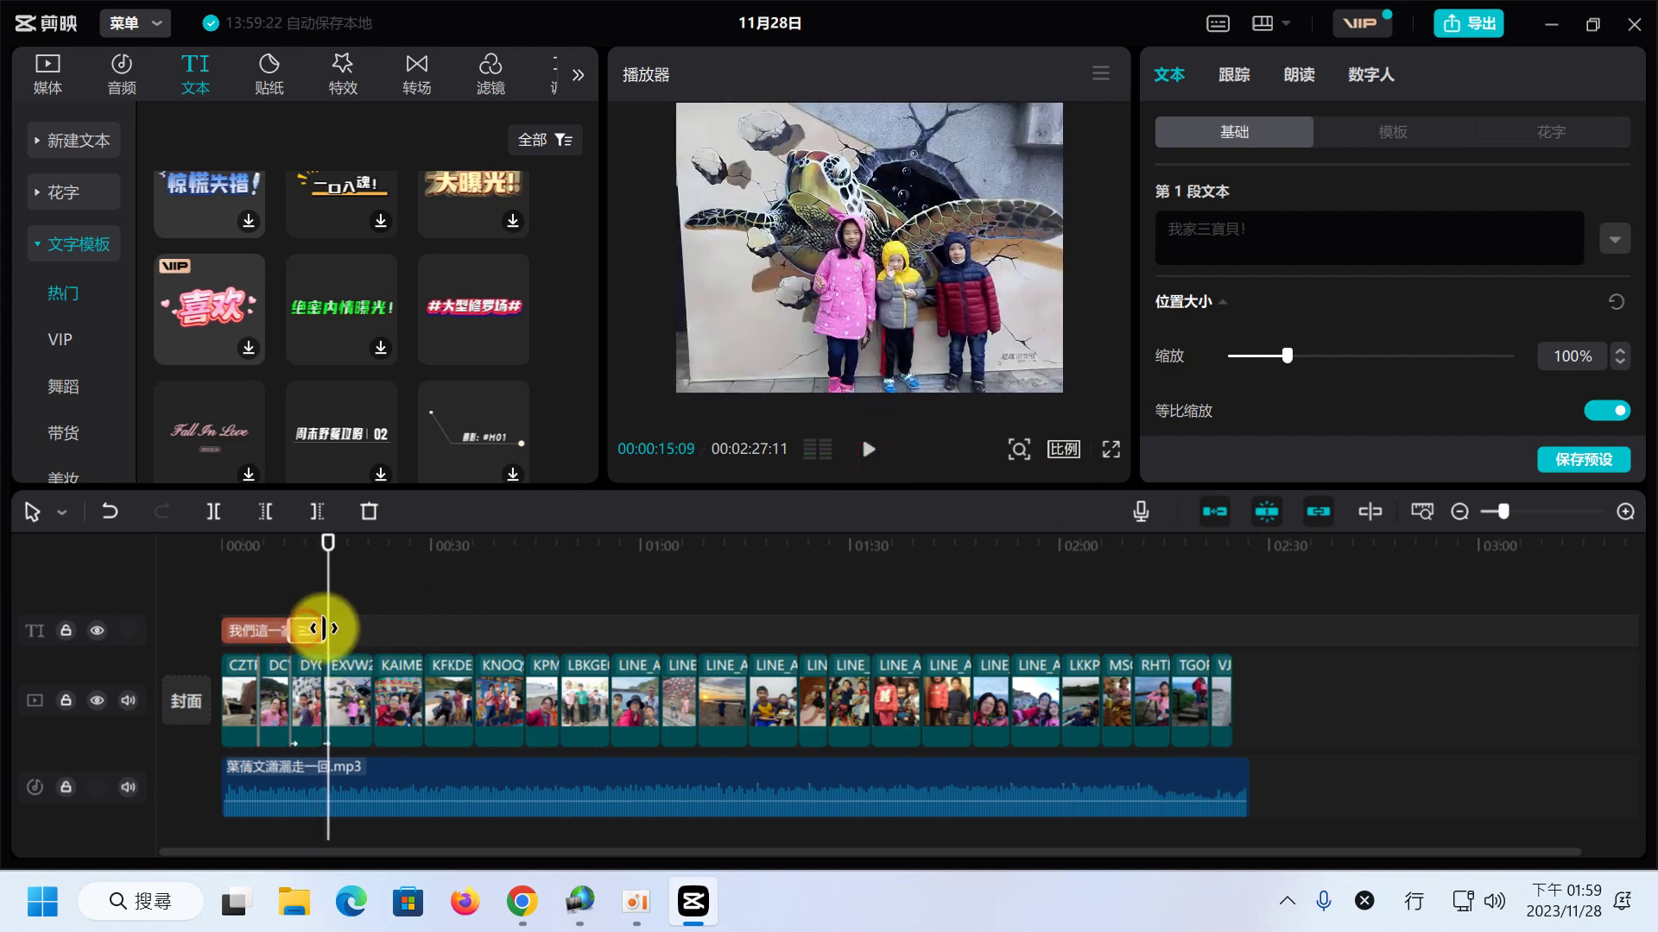
- Extend the 我家三寶貝！ title clip to the end of the fourth photo and play it back from the third photo's start
{"action": "left_click_drag", "start_coordinate": [325, 628], "coordinate": [375, 631]}
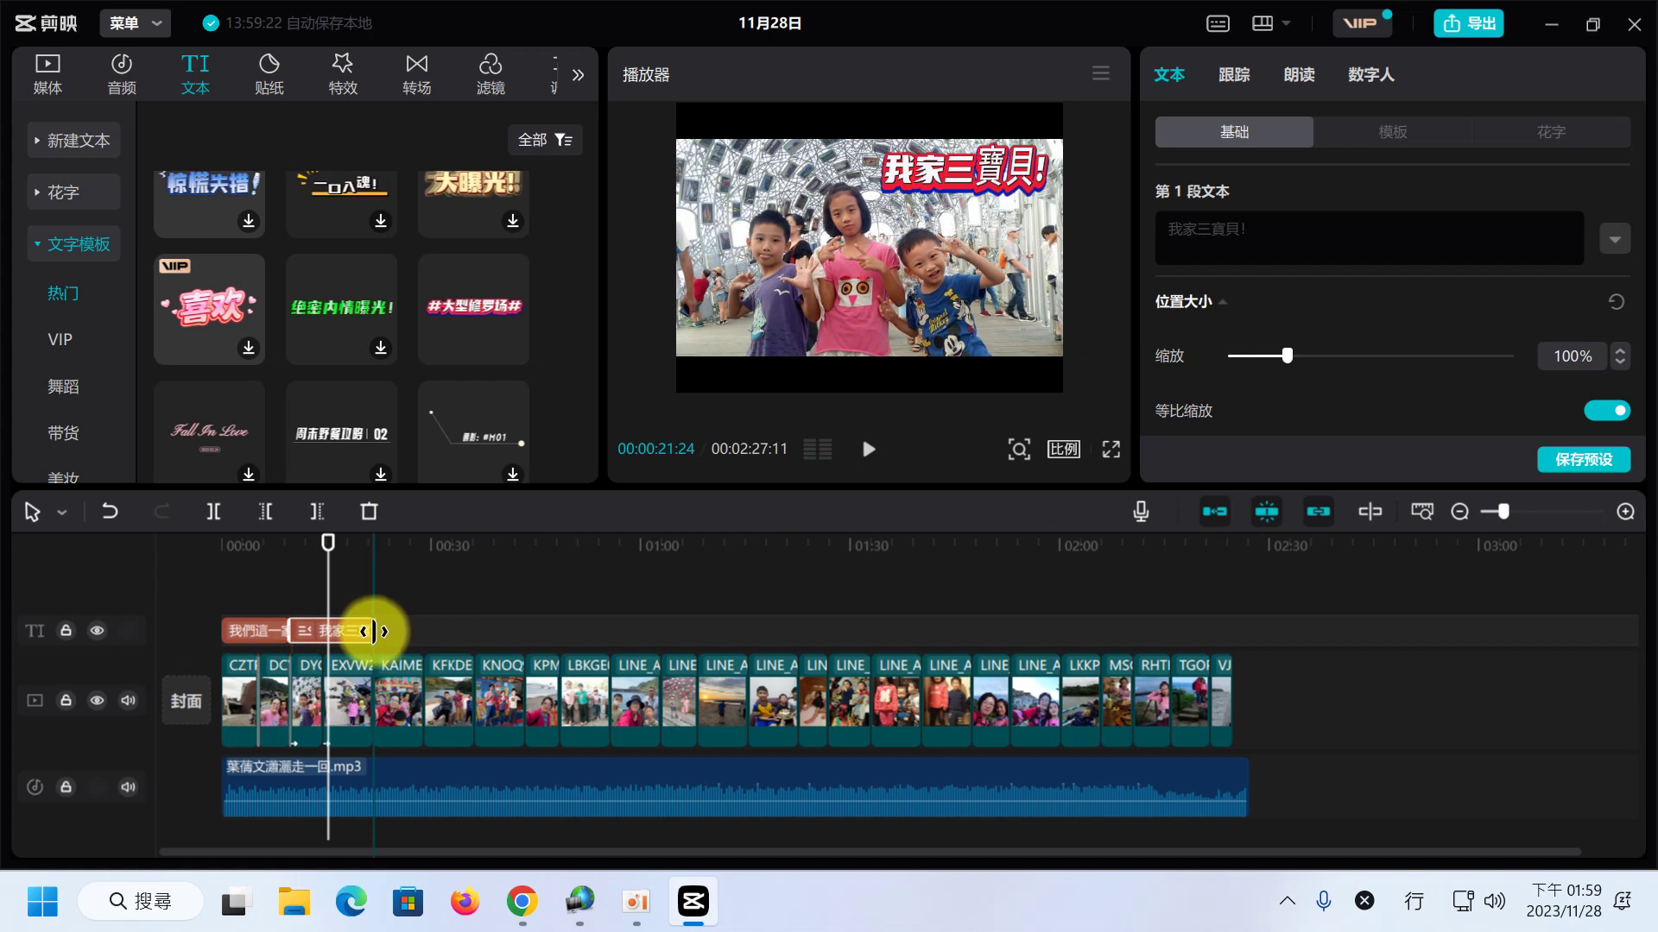
{"action": "left_click_drag", "start_coordinate": [326, 534], "coordinate": [297, 558]}
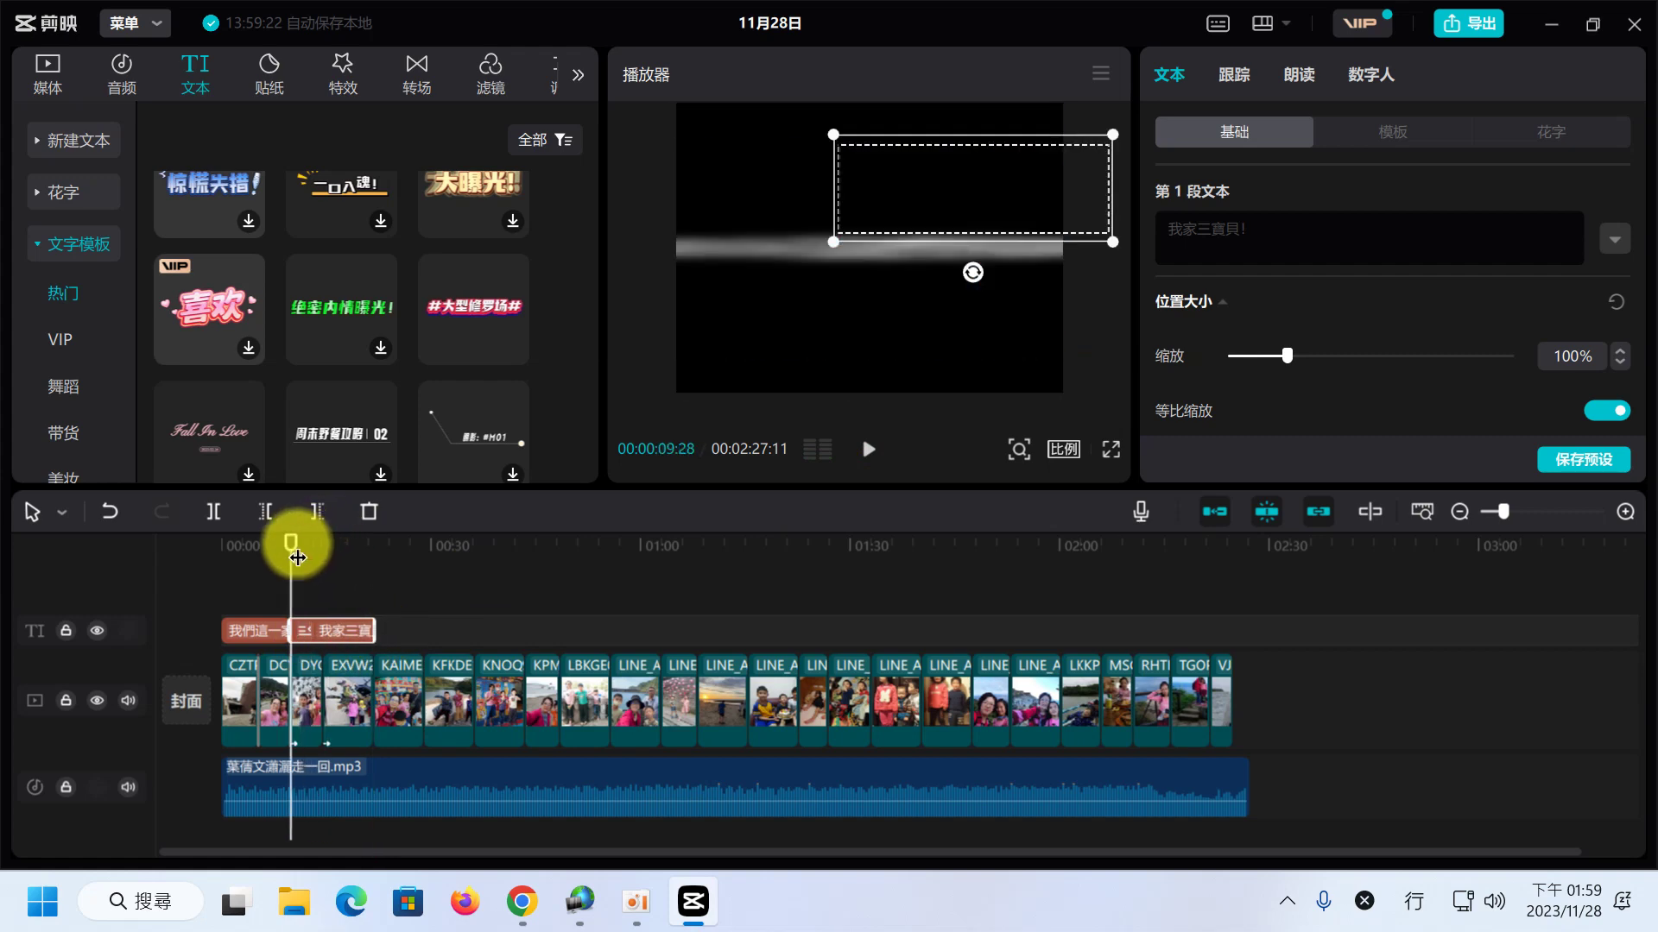
{"action": "left_click", "coordinate": [868, 449]}
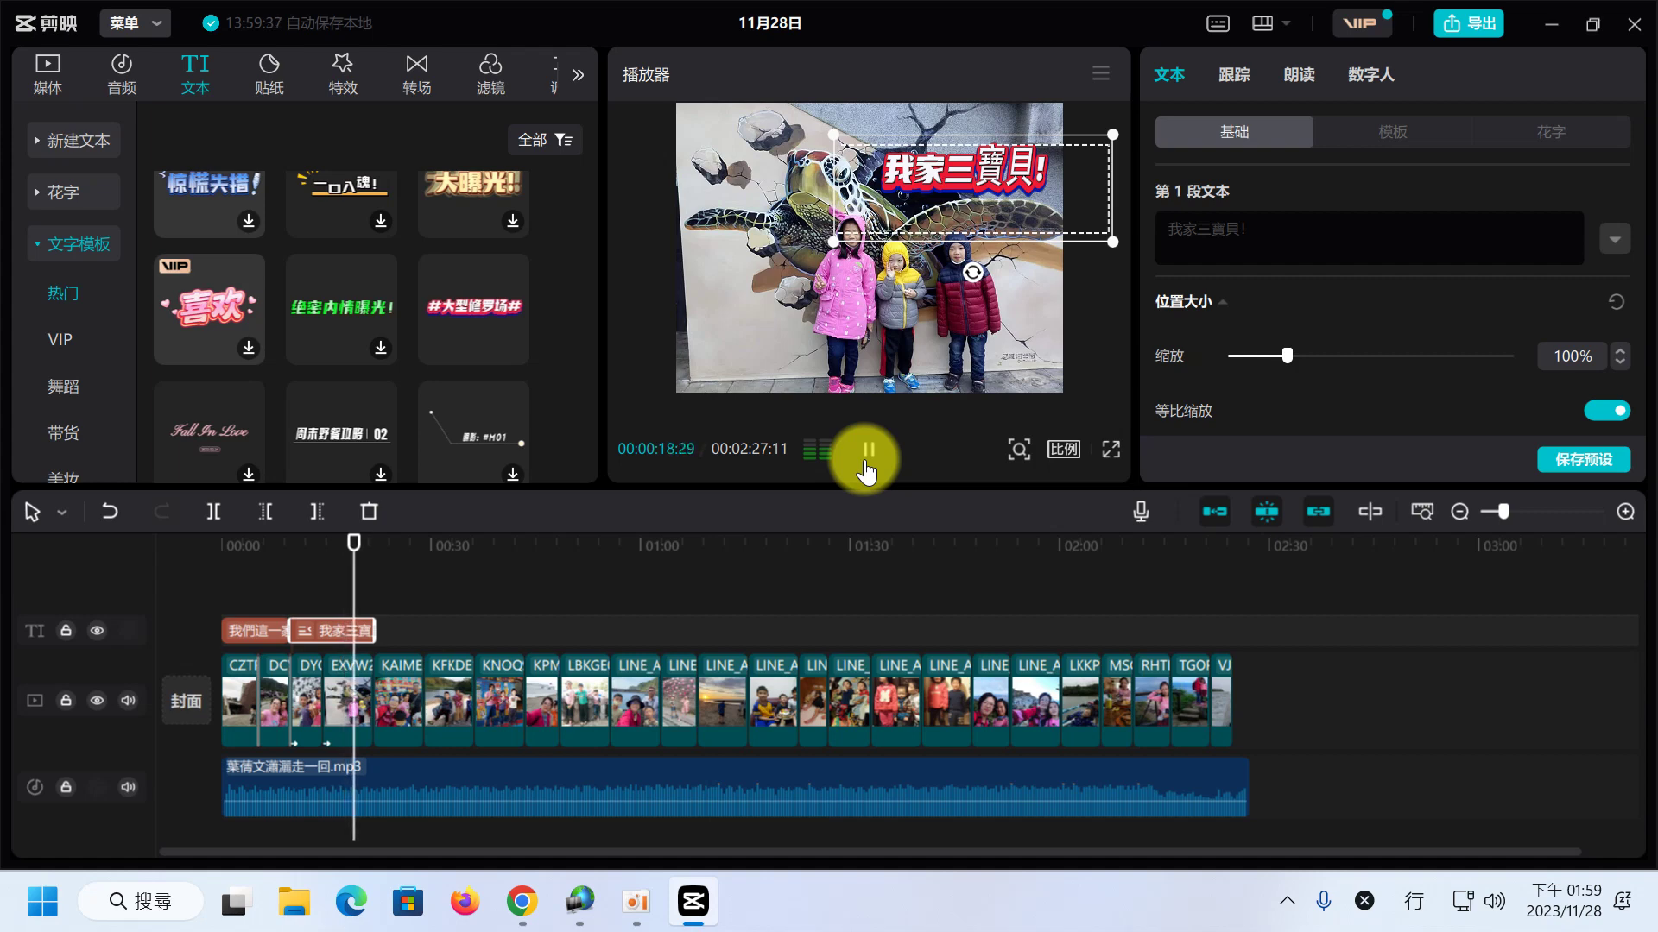
{"action": "left_click", "coordinate": [872, 450]}
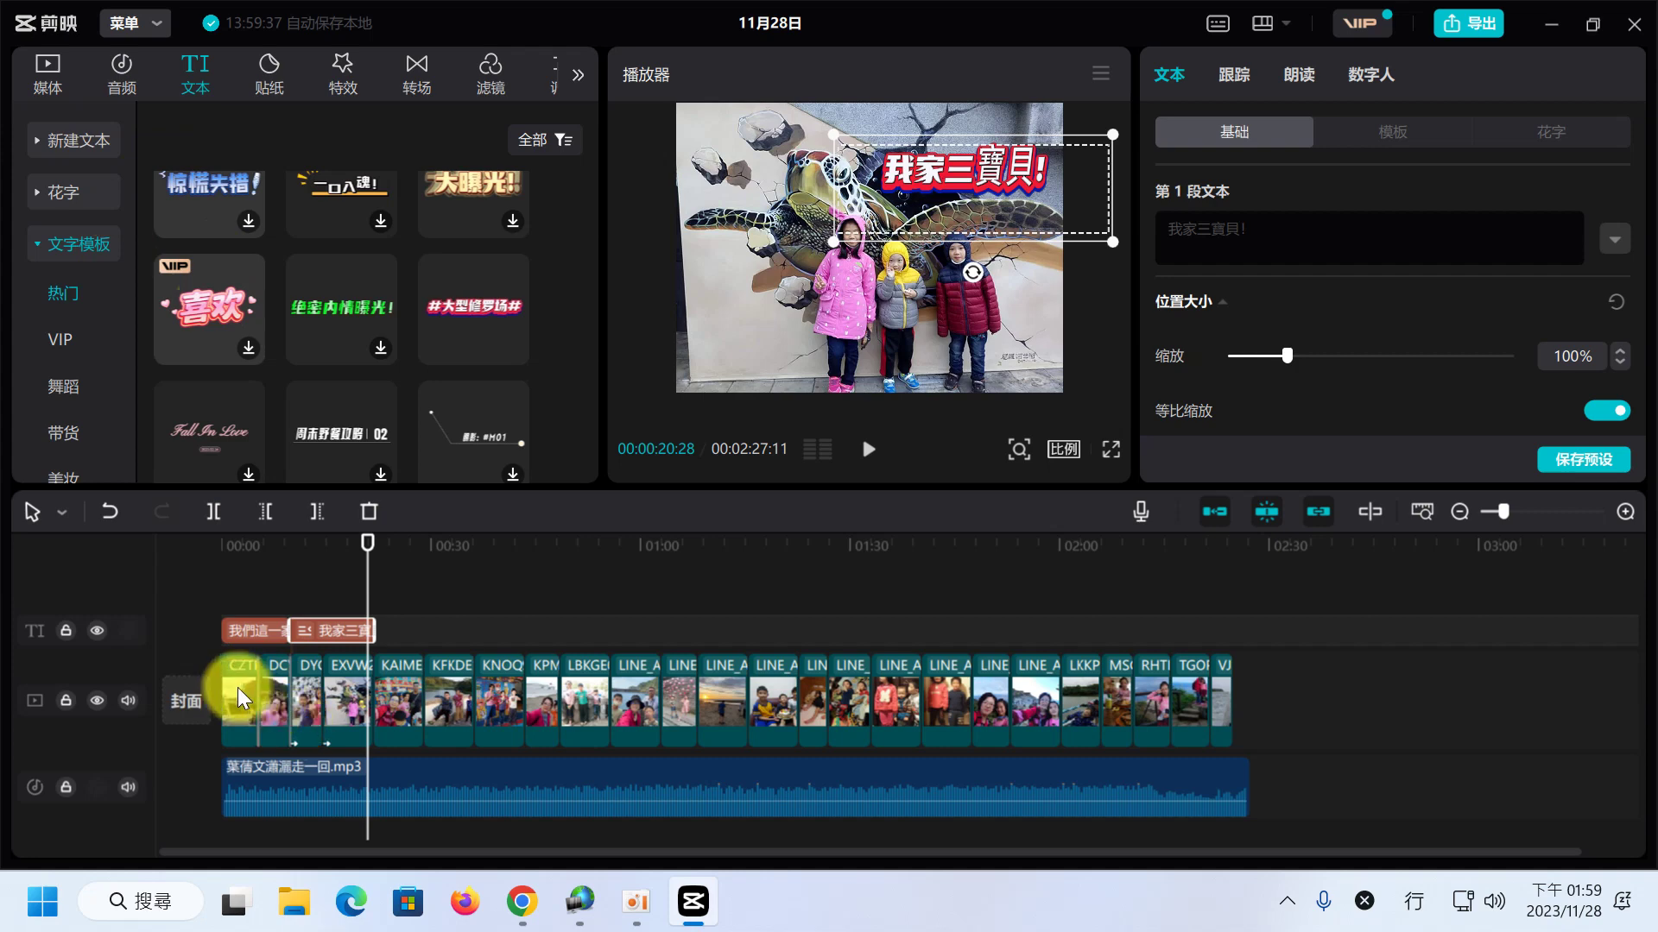
- Play the transition into the fourth photo from near the end of the third photo
{"action": "left_click", "coordinate": [344, 696]}
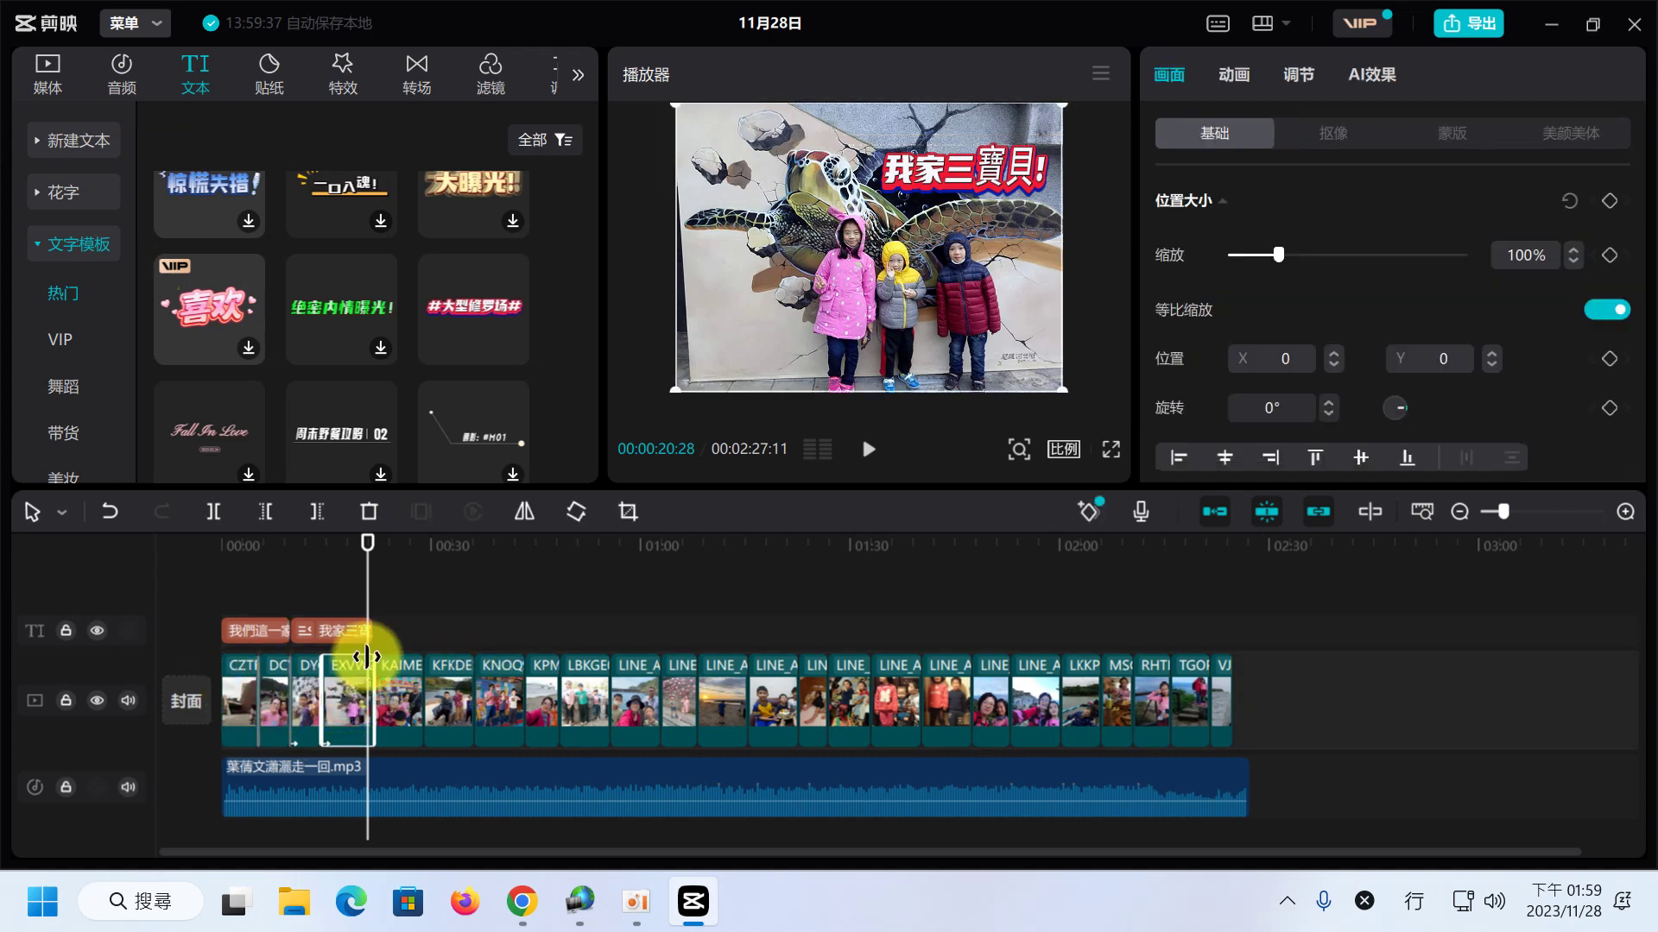
{"action": "left_click_drag", "start_coordinate": [364, 544], "coordinate": [323, 546]}
{"action": "left_click", "coordinate": [865, 451]}
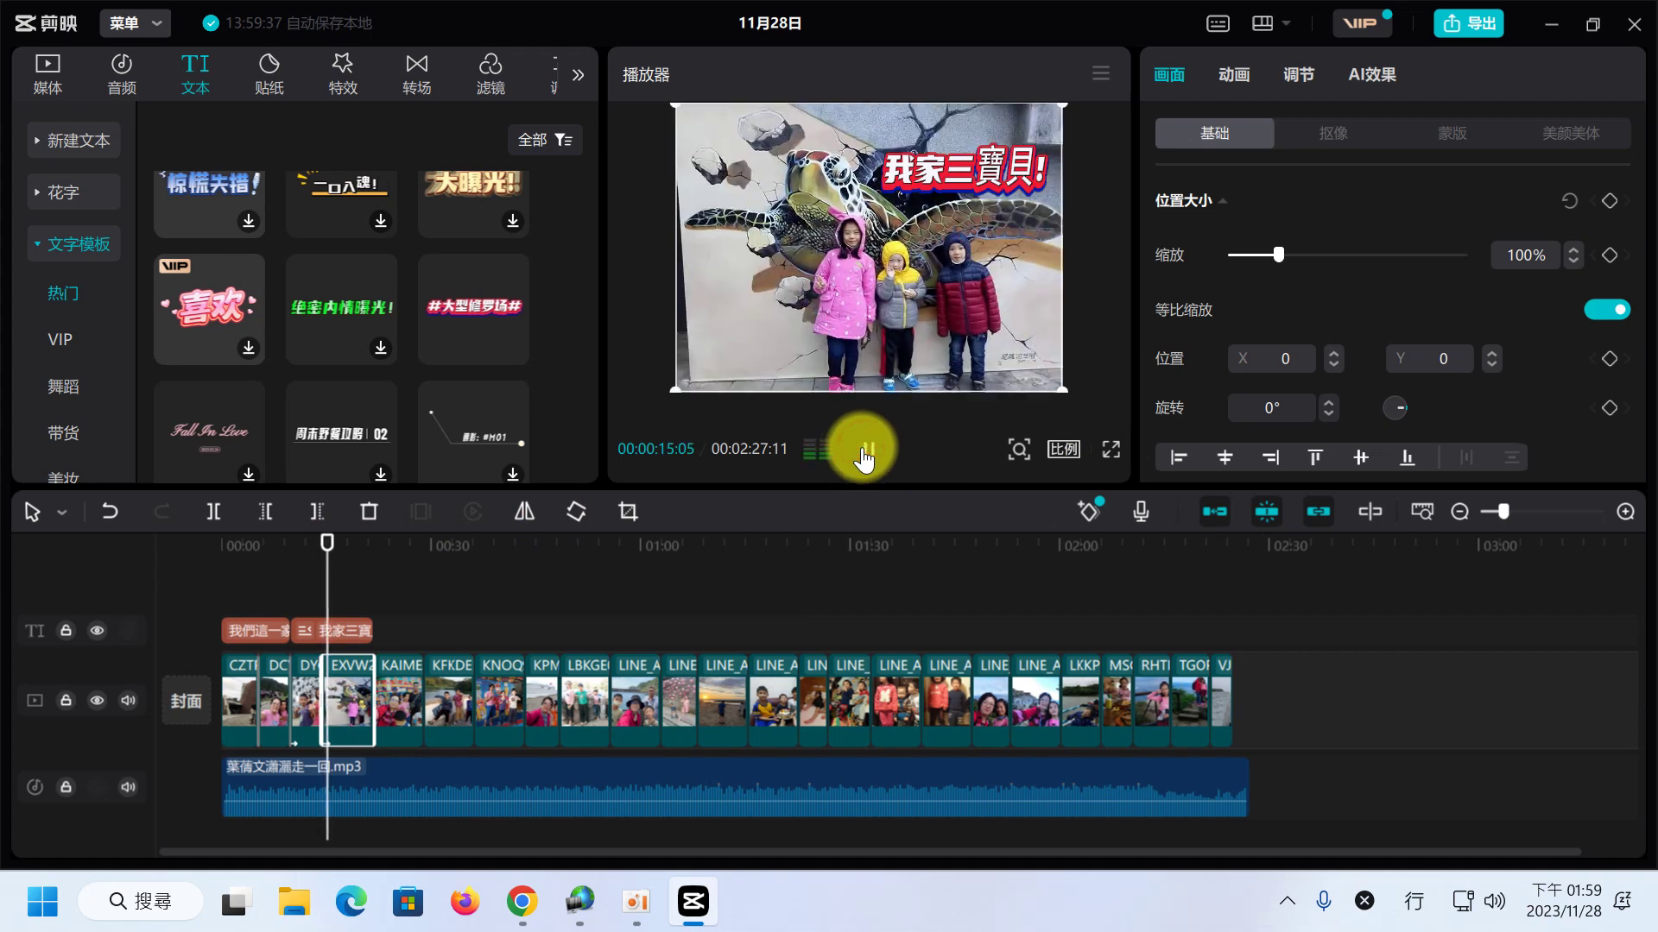
- Apply the rotate (旋转) entrance animation to the fifth photo
{"action": "left_click", "coordinate": [405, 696]}
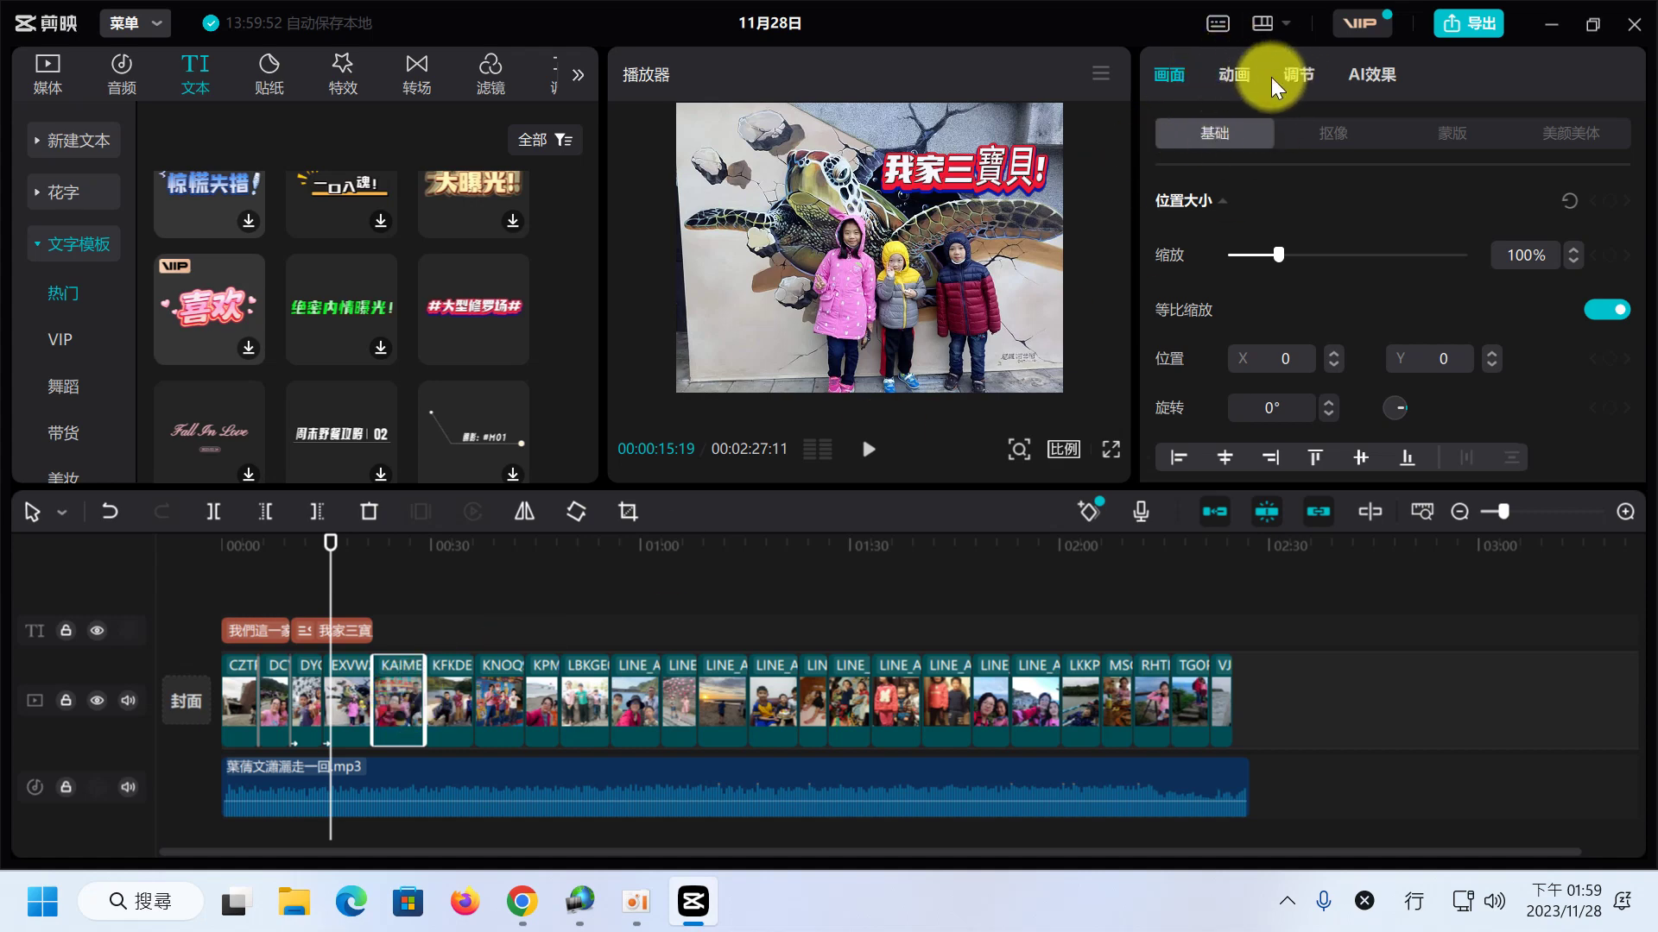
{"action": "left_click", "coordinate": [1237, 80]}
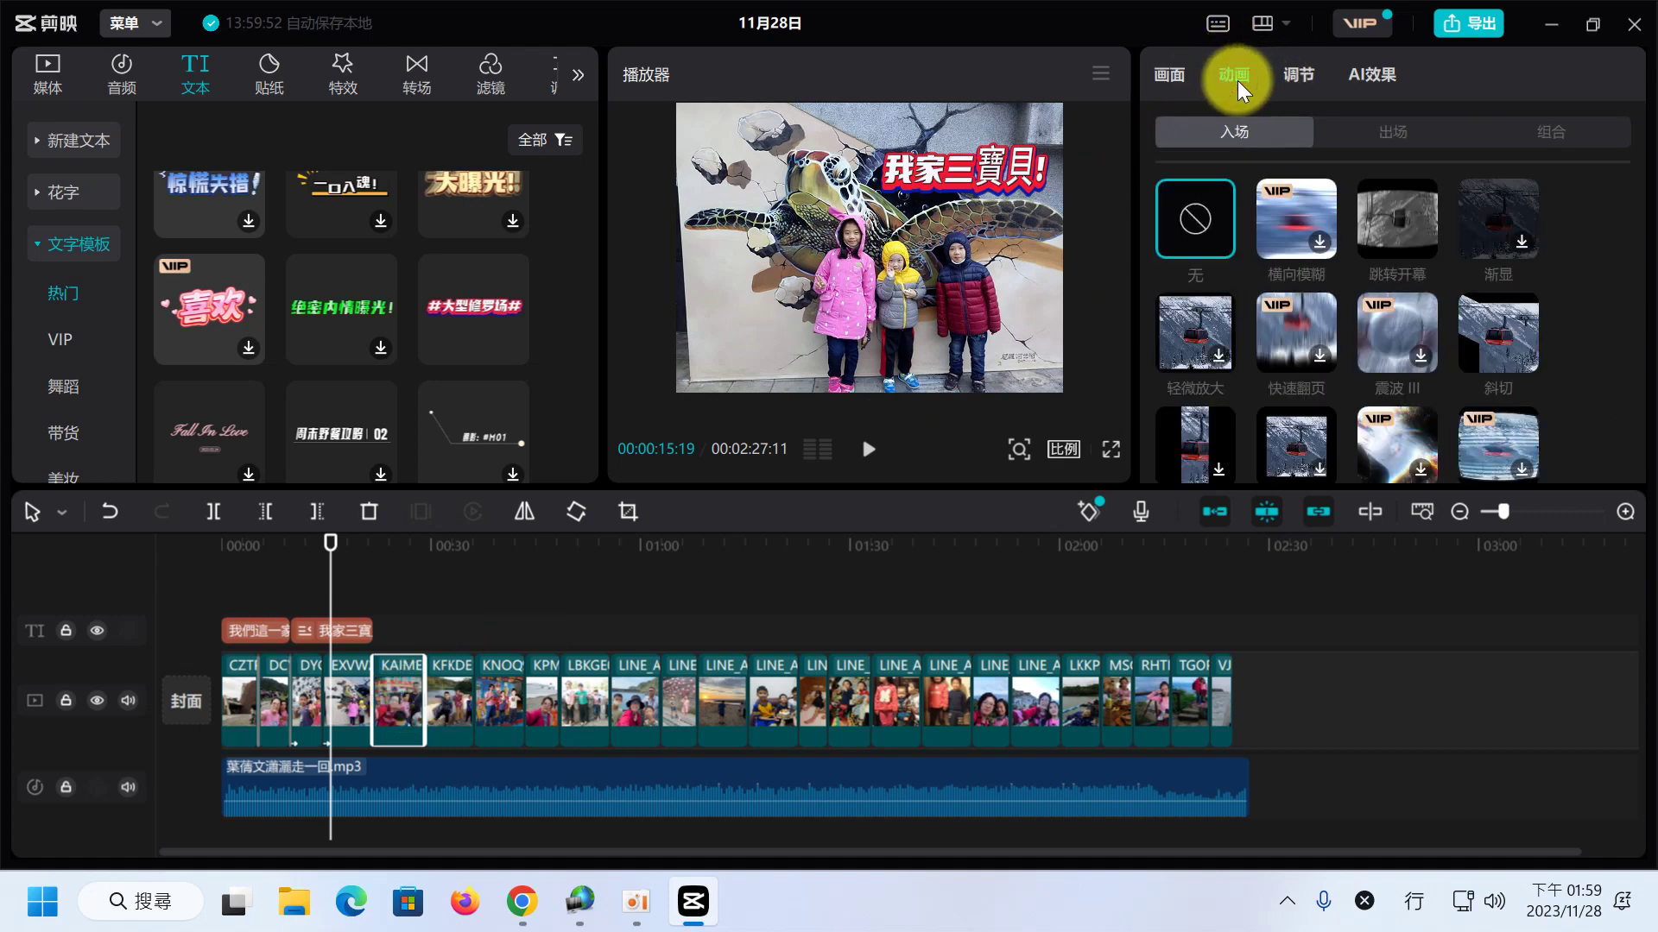
{"action": "left_click", "coordinate": [1291, 79]}
{"action": "left_click", "coordinate": [1374, 77]}
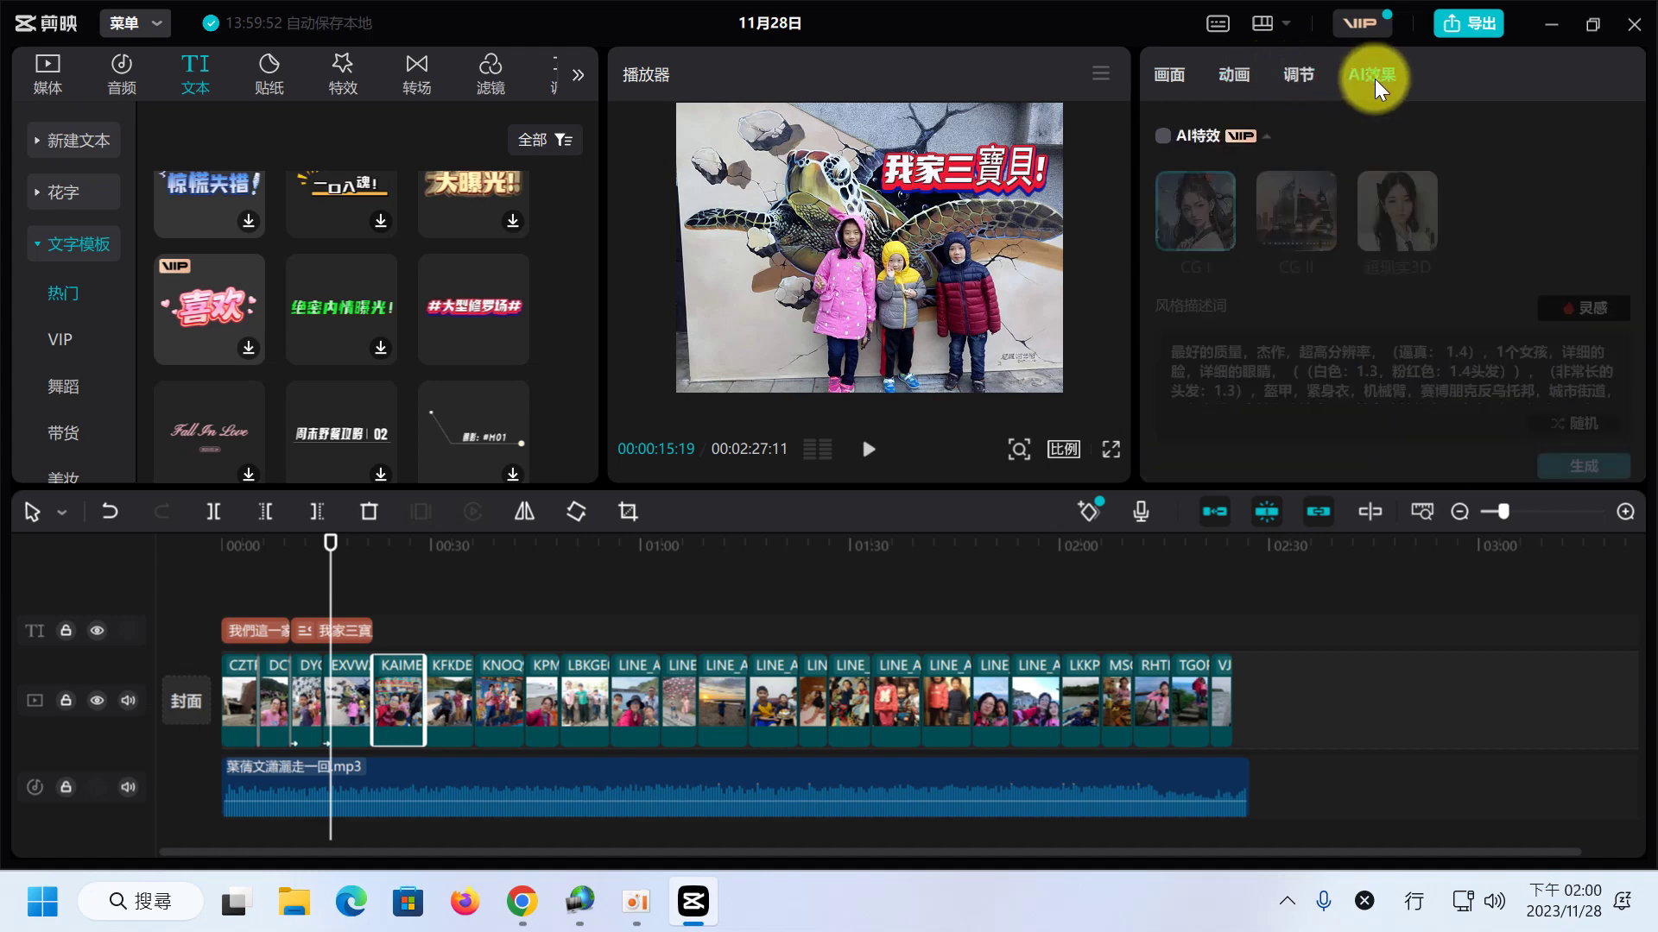
{"action": "left_click", "coordinate": [1236, 76]}
{"action": "scroll", "coordinate": [1381, 328], "scroll_direction": "down", "scroll_amount": 1}
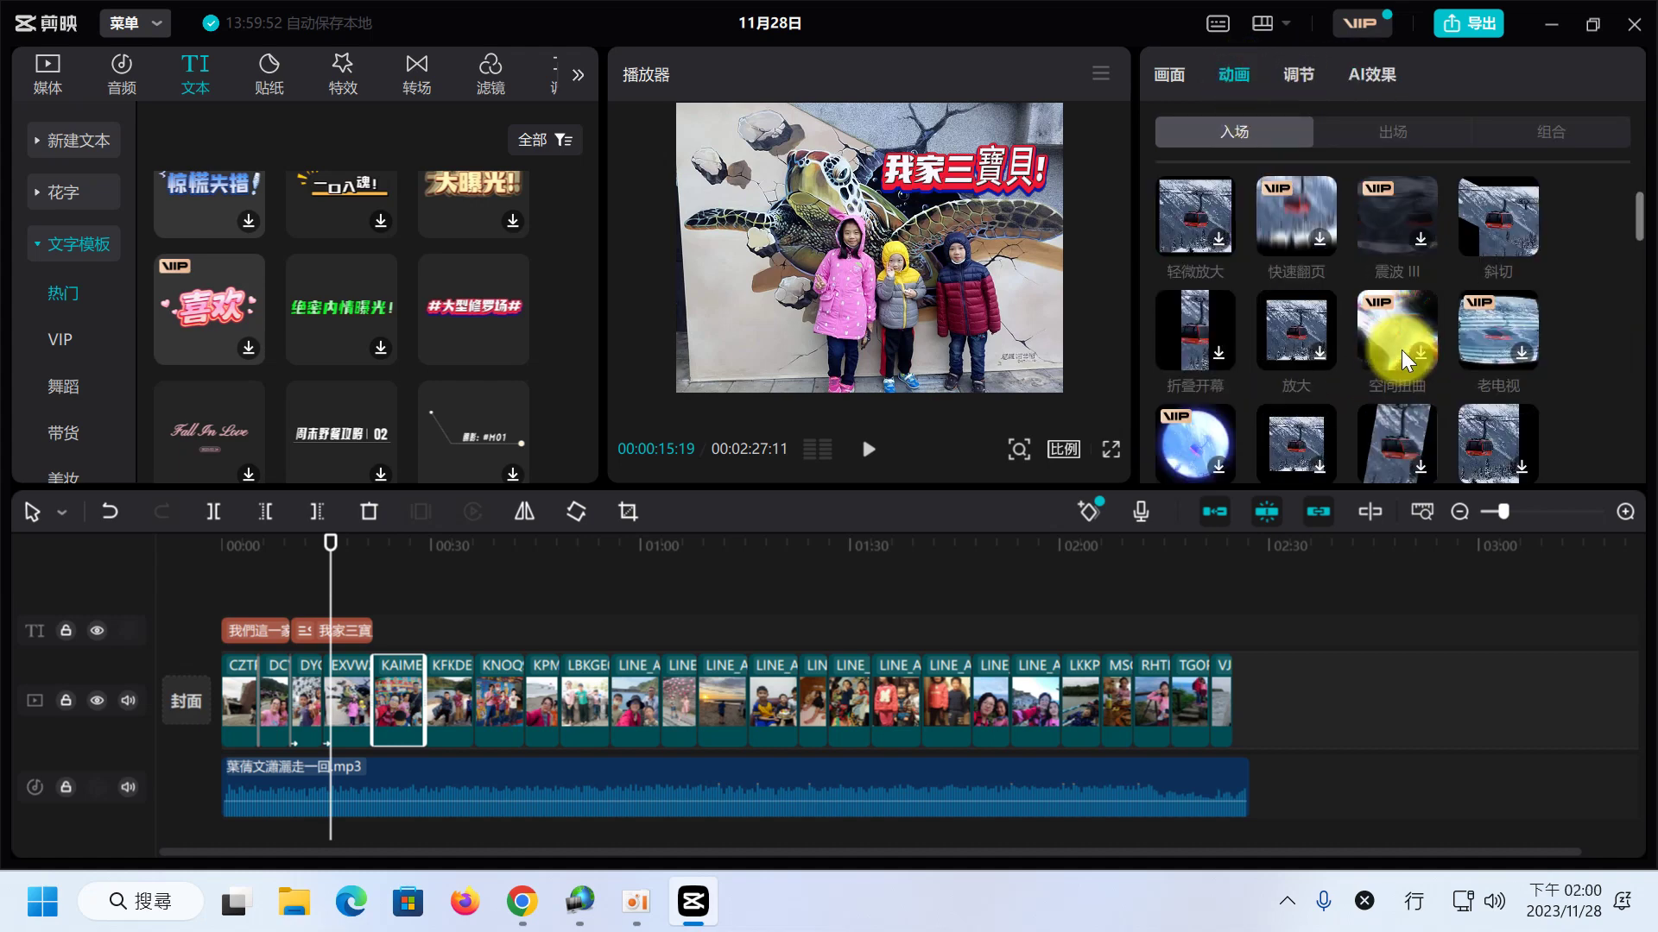
{"action": "scroll", "coordinate": [1381, 388], "scroll_direction": "down", "scroll_amount": 2}
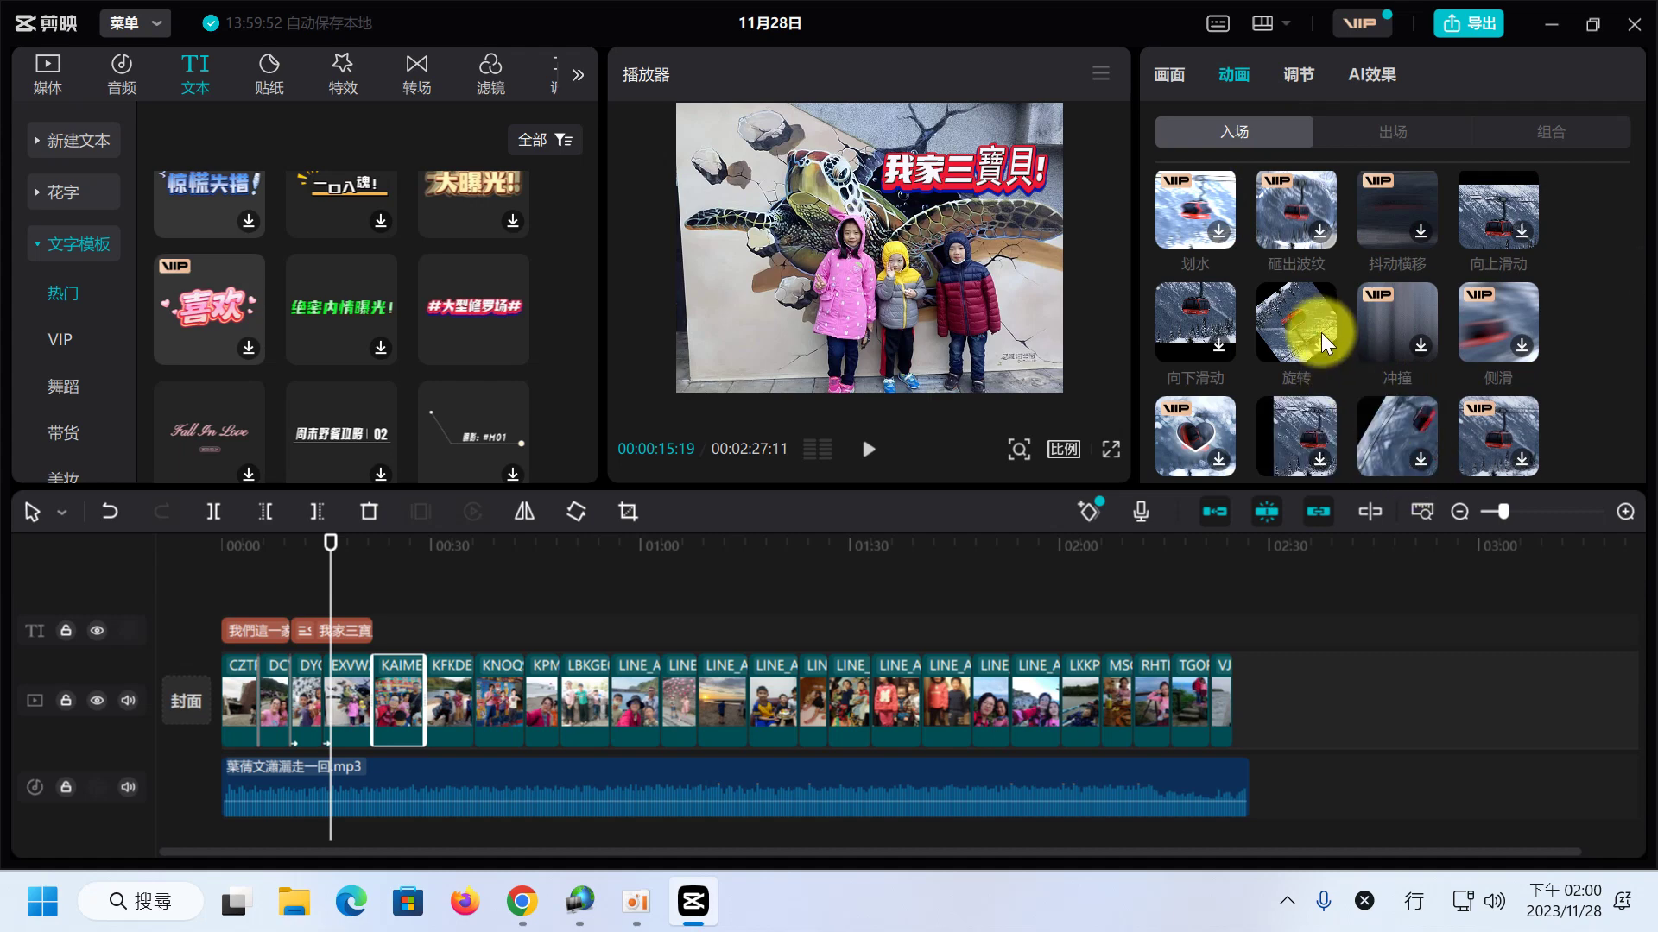
{"action": "left_click", "coordinate": [1299, 317]}
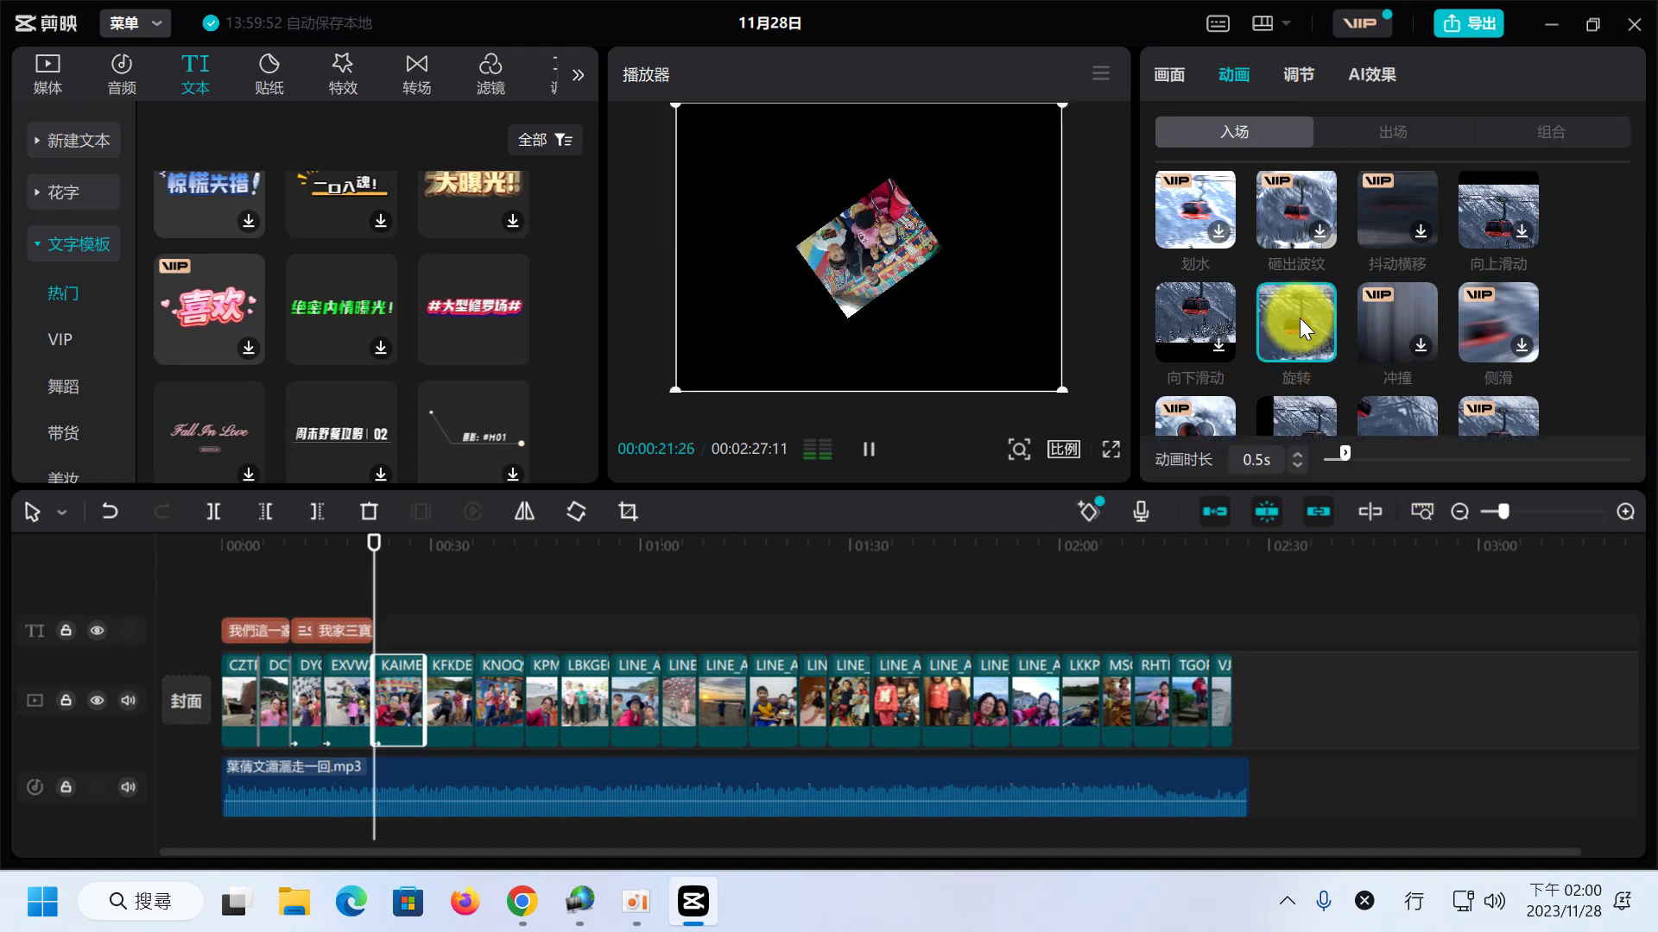
- Apply the slide left (向左滑动) entrance animation to the sixth photo
{"action": "left_click", "coordinate": [449, 723]}
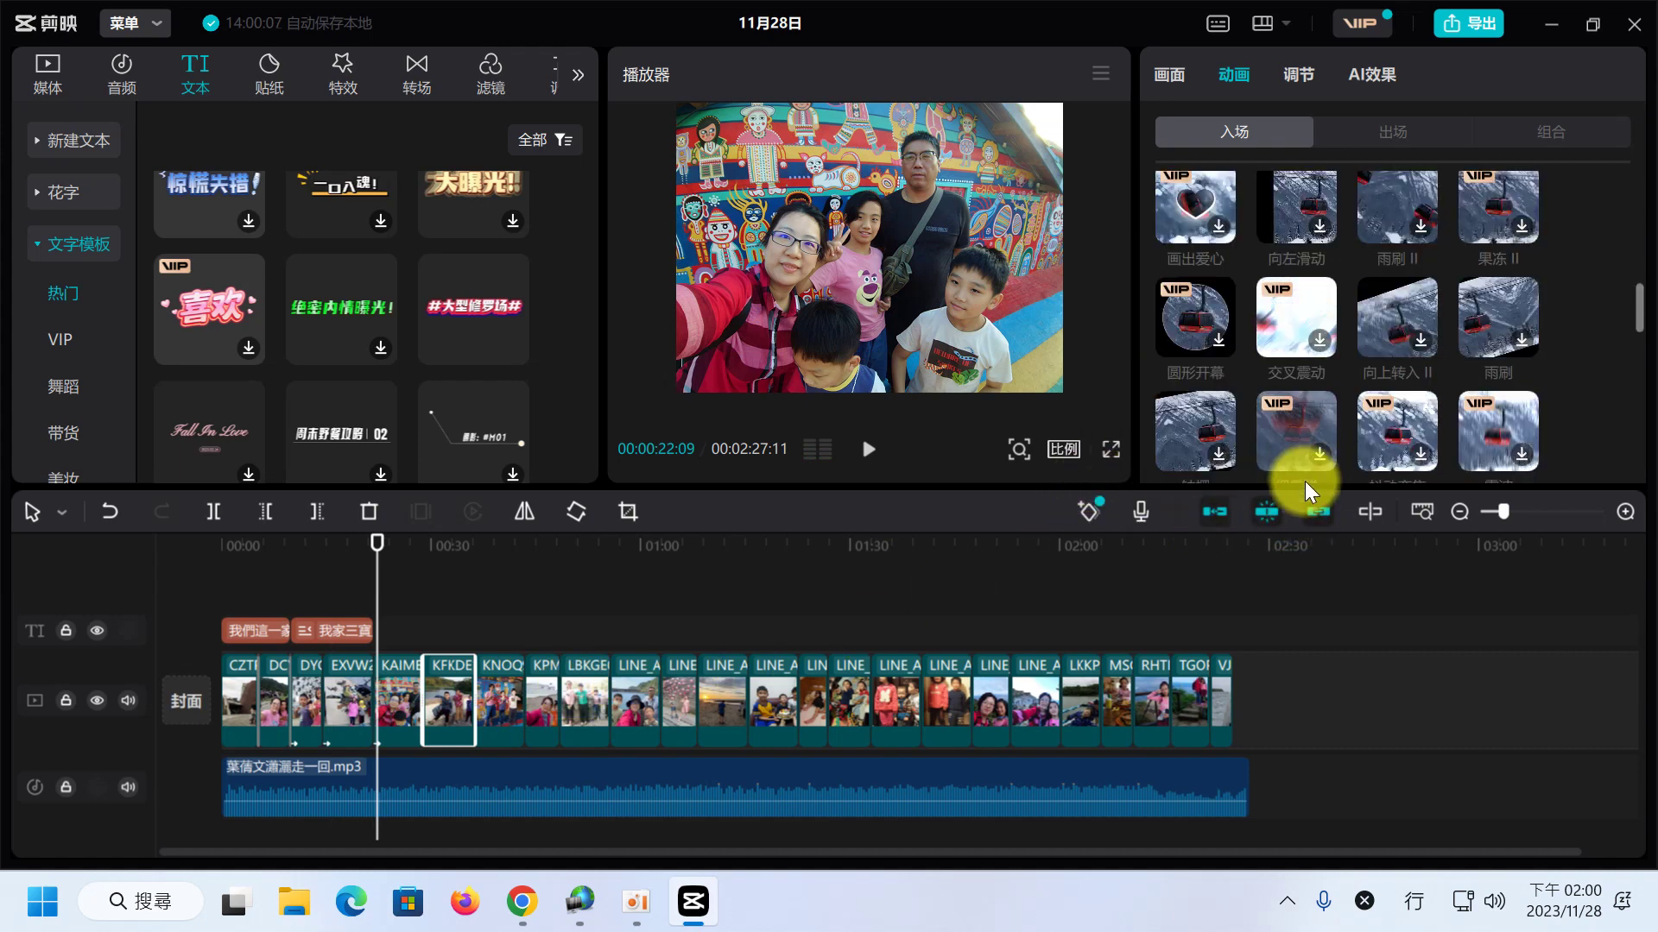
{"action": "scroll", "coordinate": [1304, 480], "scroll_direction": "up", "scroll_amount": 1}
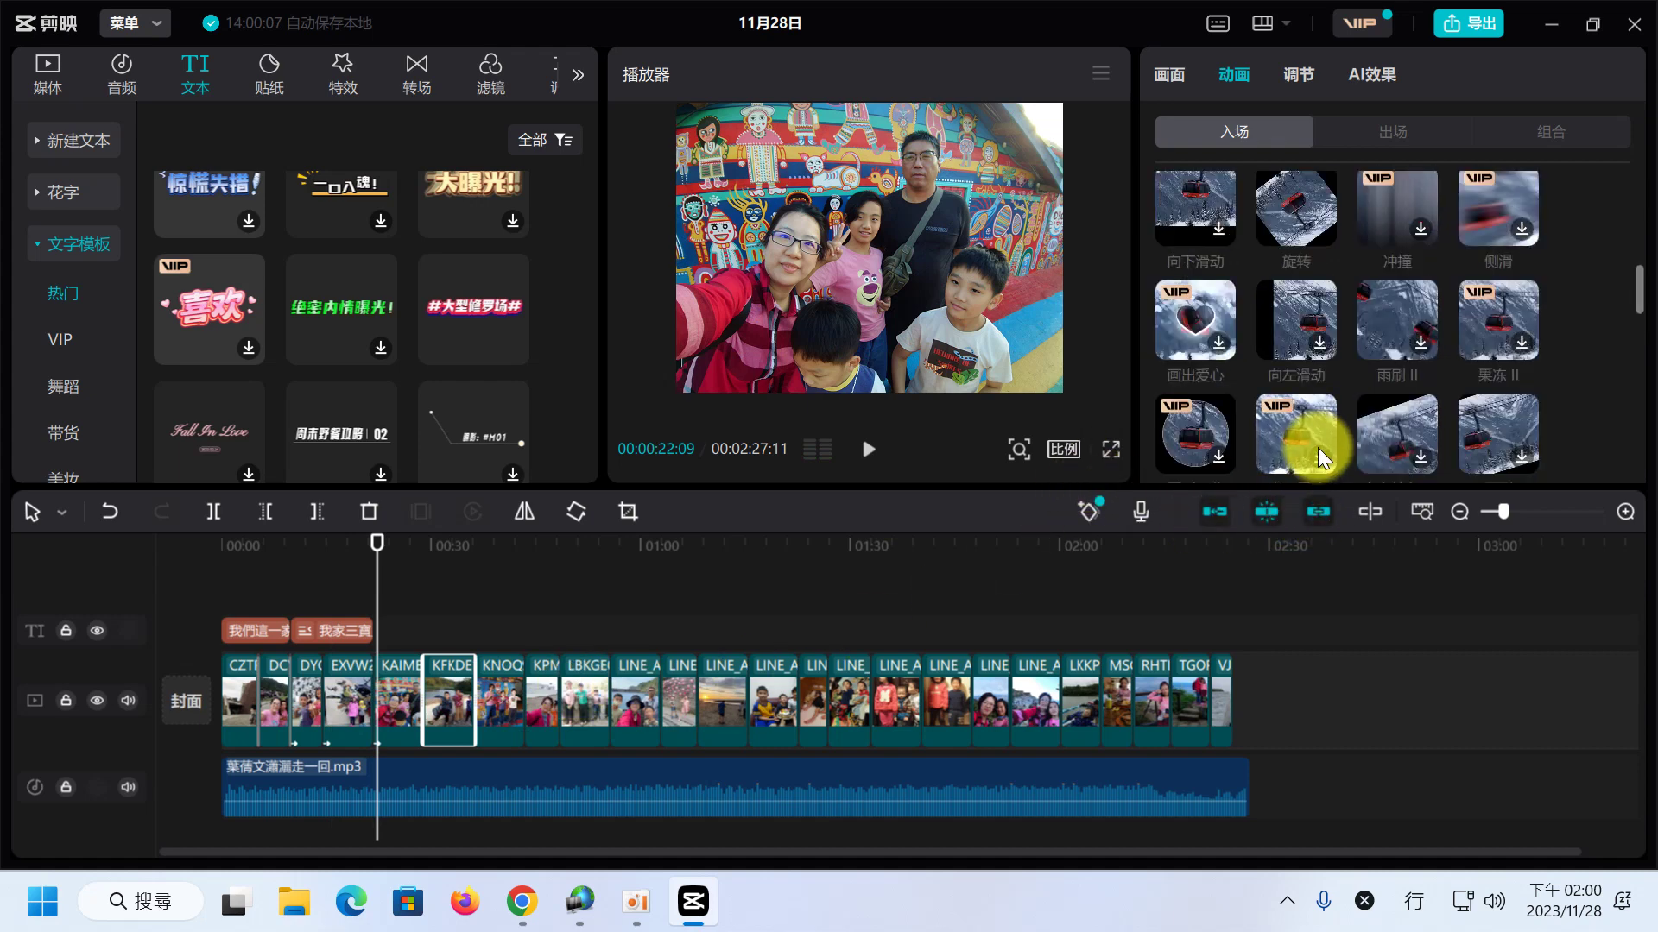
{"action": "left_click", "coordinate": [1313, 324]}
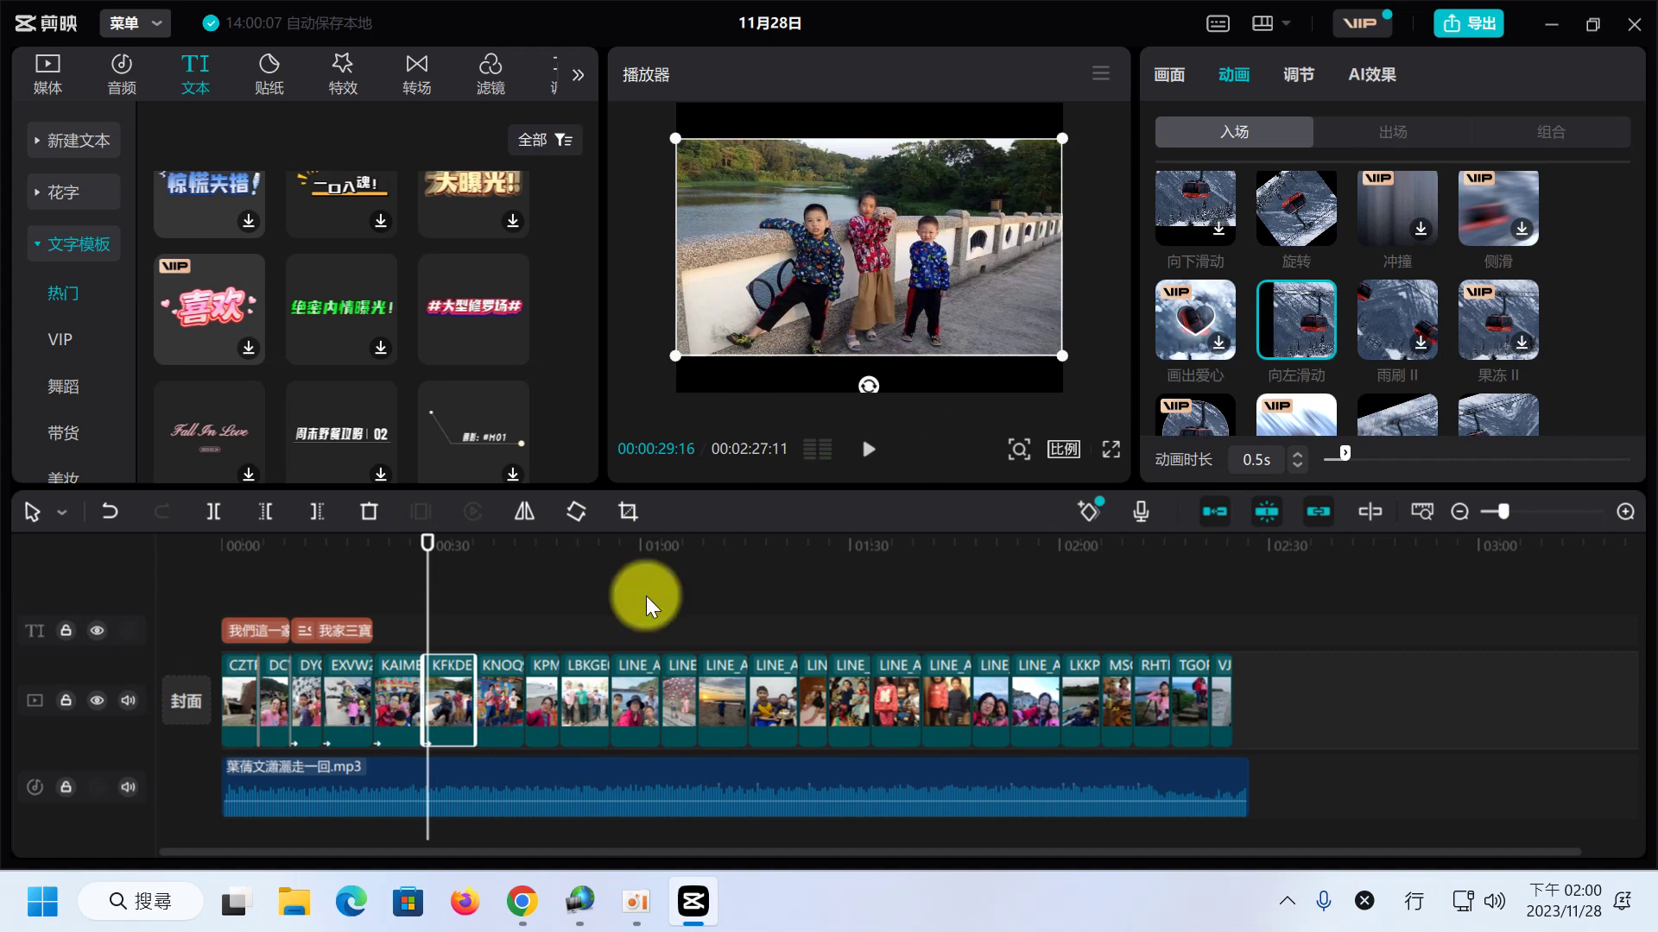
- Apply the mirror flip (镜像翻转) entrance animation to the seventh photo
{"action": "left_click", "coordinate": [499, 711]}
{"action": "scroll", "coordinate": [1371, 423], "scroll_direction": "down", "scroll_amount": 1}
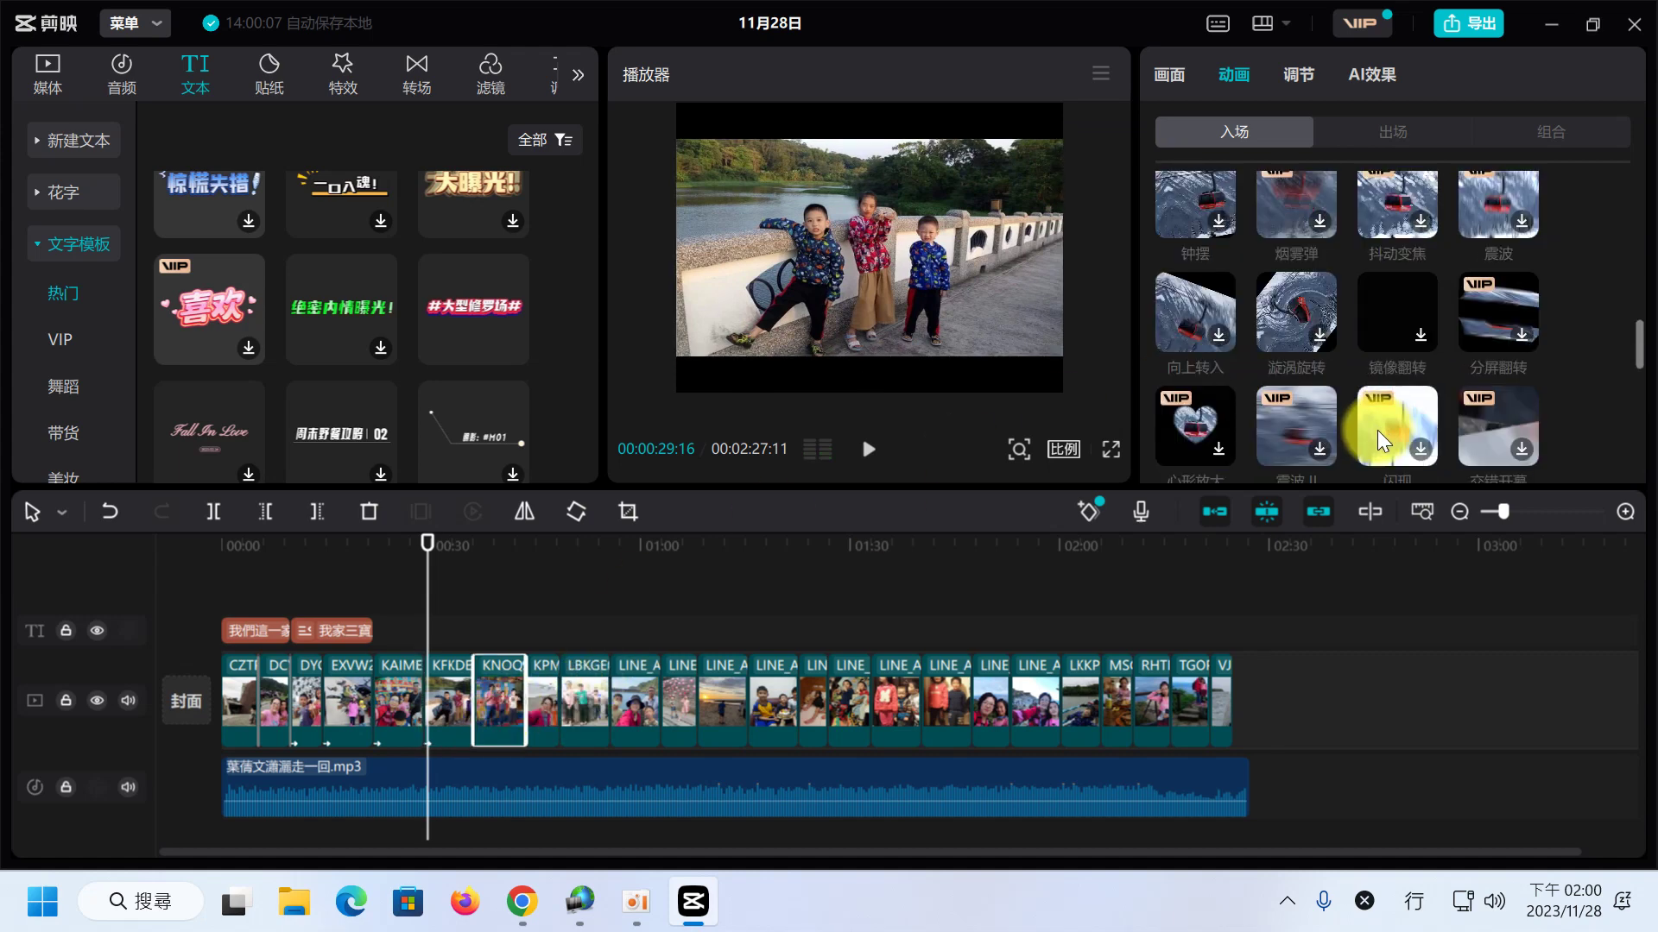
{"action": "scroll", "coordinate": [1376, 430], "scroll_direction": "down", "scroll_amount": 2}
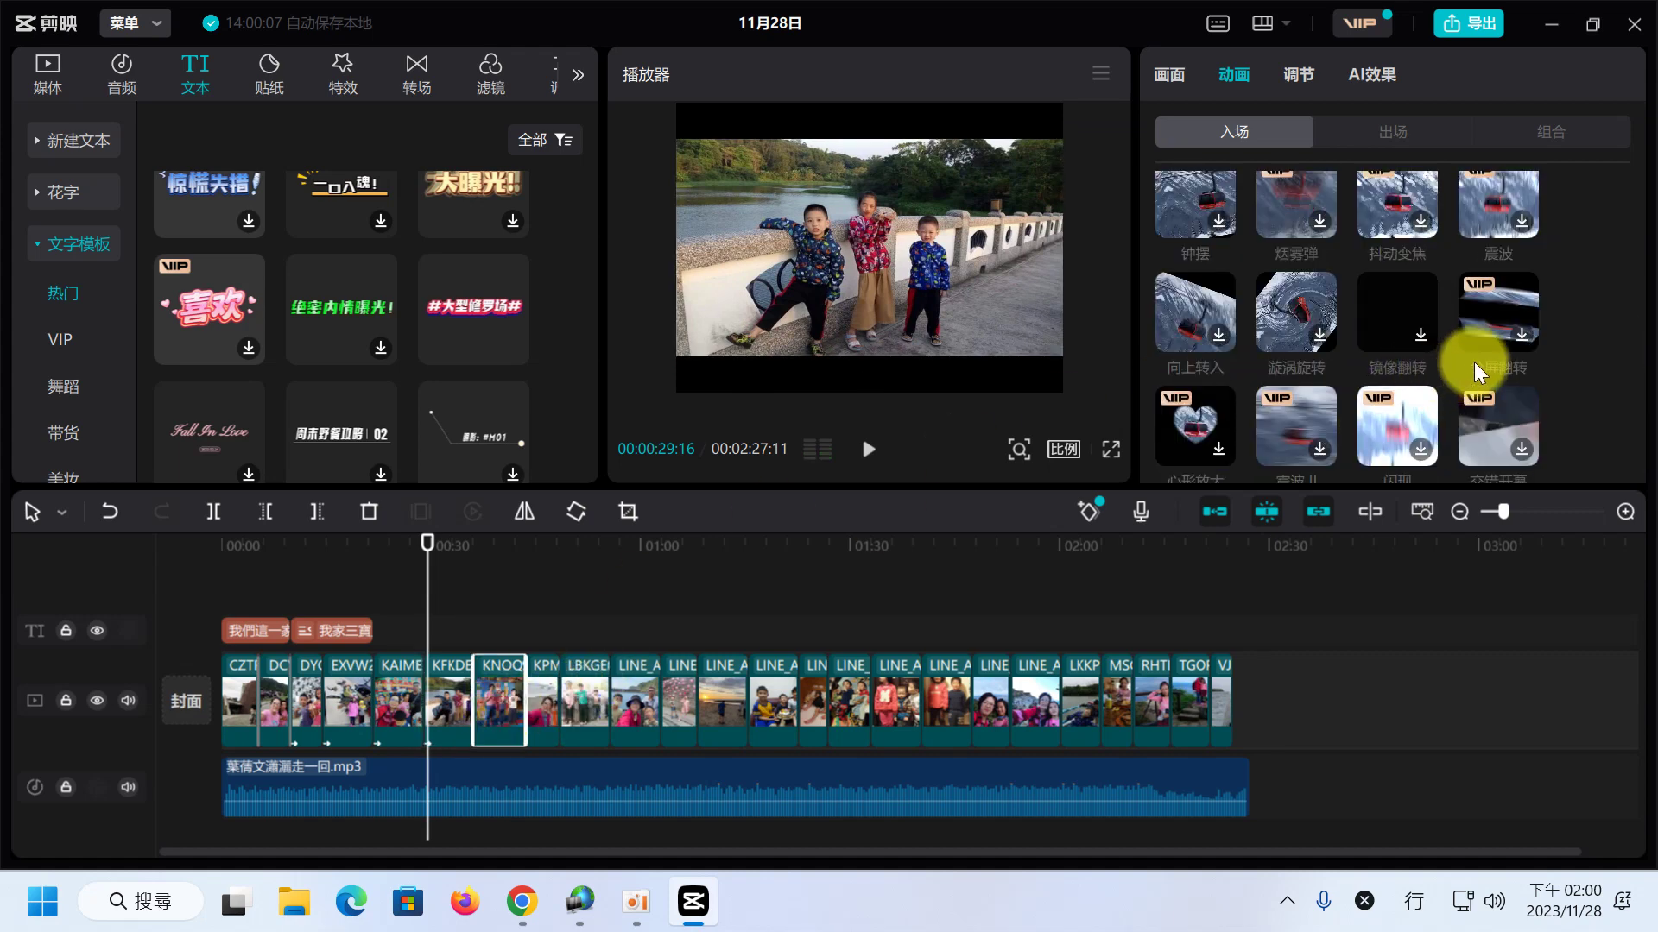
{"action": "left_click", "coordinate": [1412, 313]}
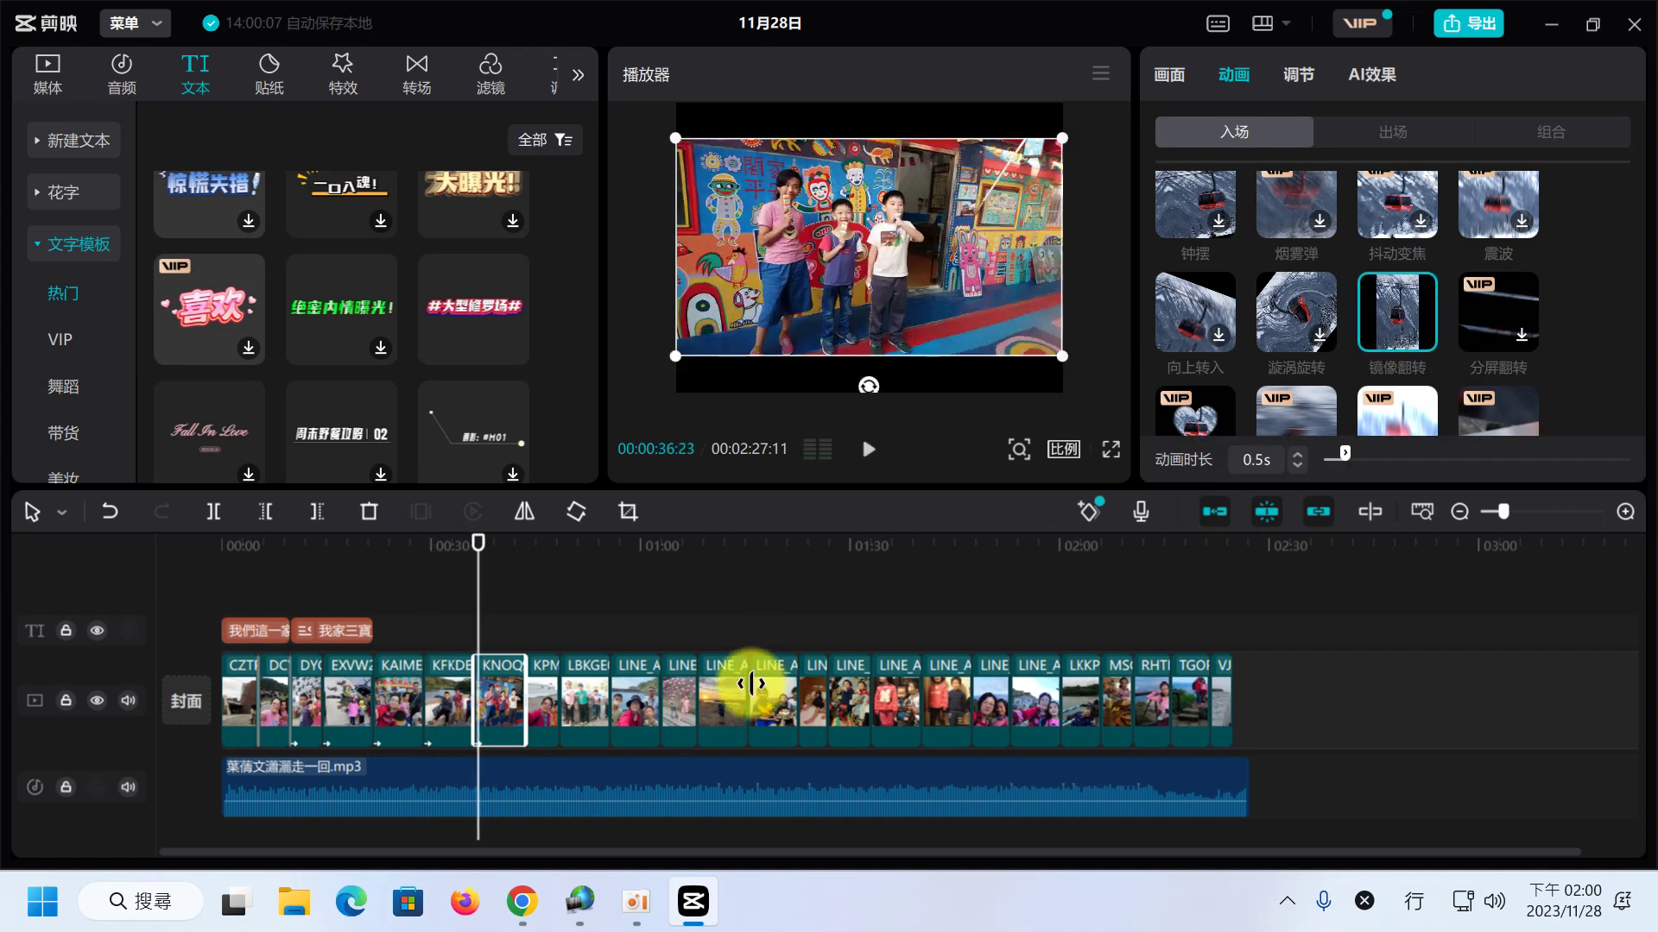
- Return the playhead to the start of the slideshow and collapse the text template (文字模板) categories
{"action": "left_click_drag", "start_coordinate": [482, 541], "coordinate": [204, 547]}
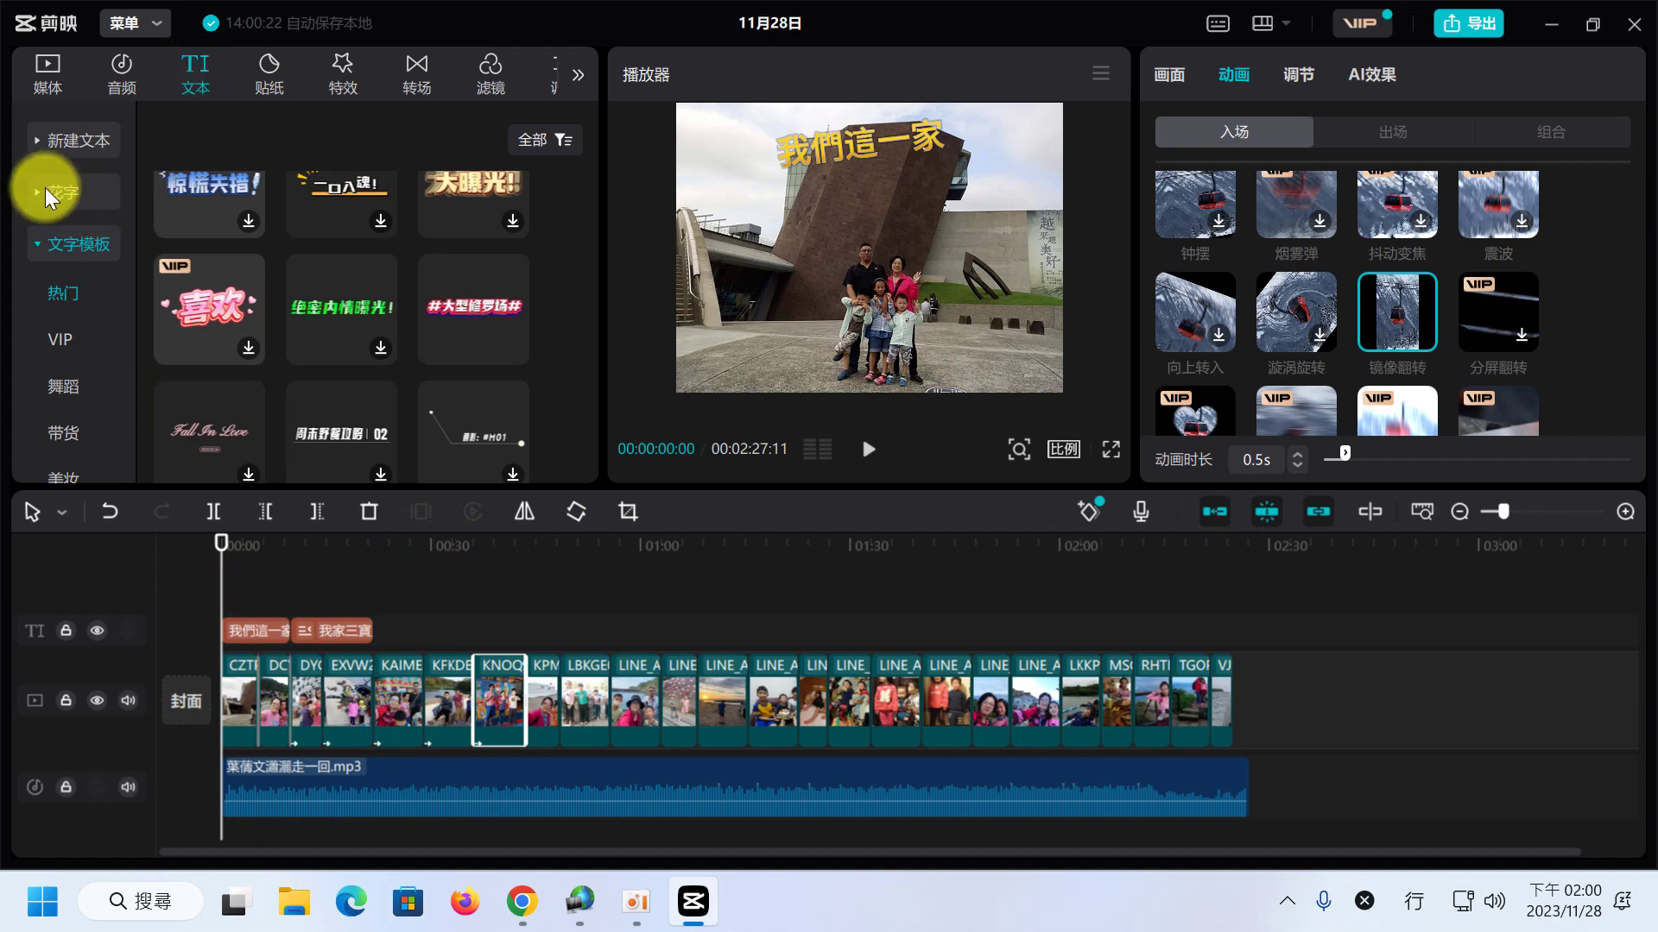
{"action": "left_click", "coordinate": [35, 240]}
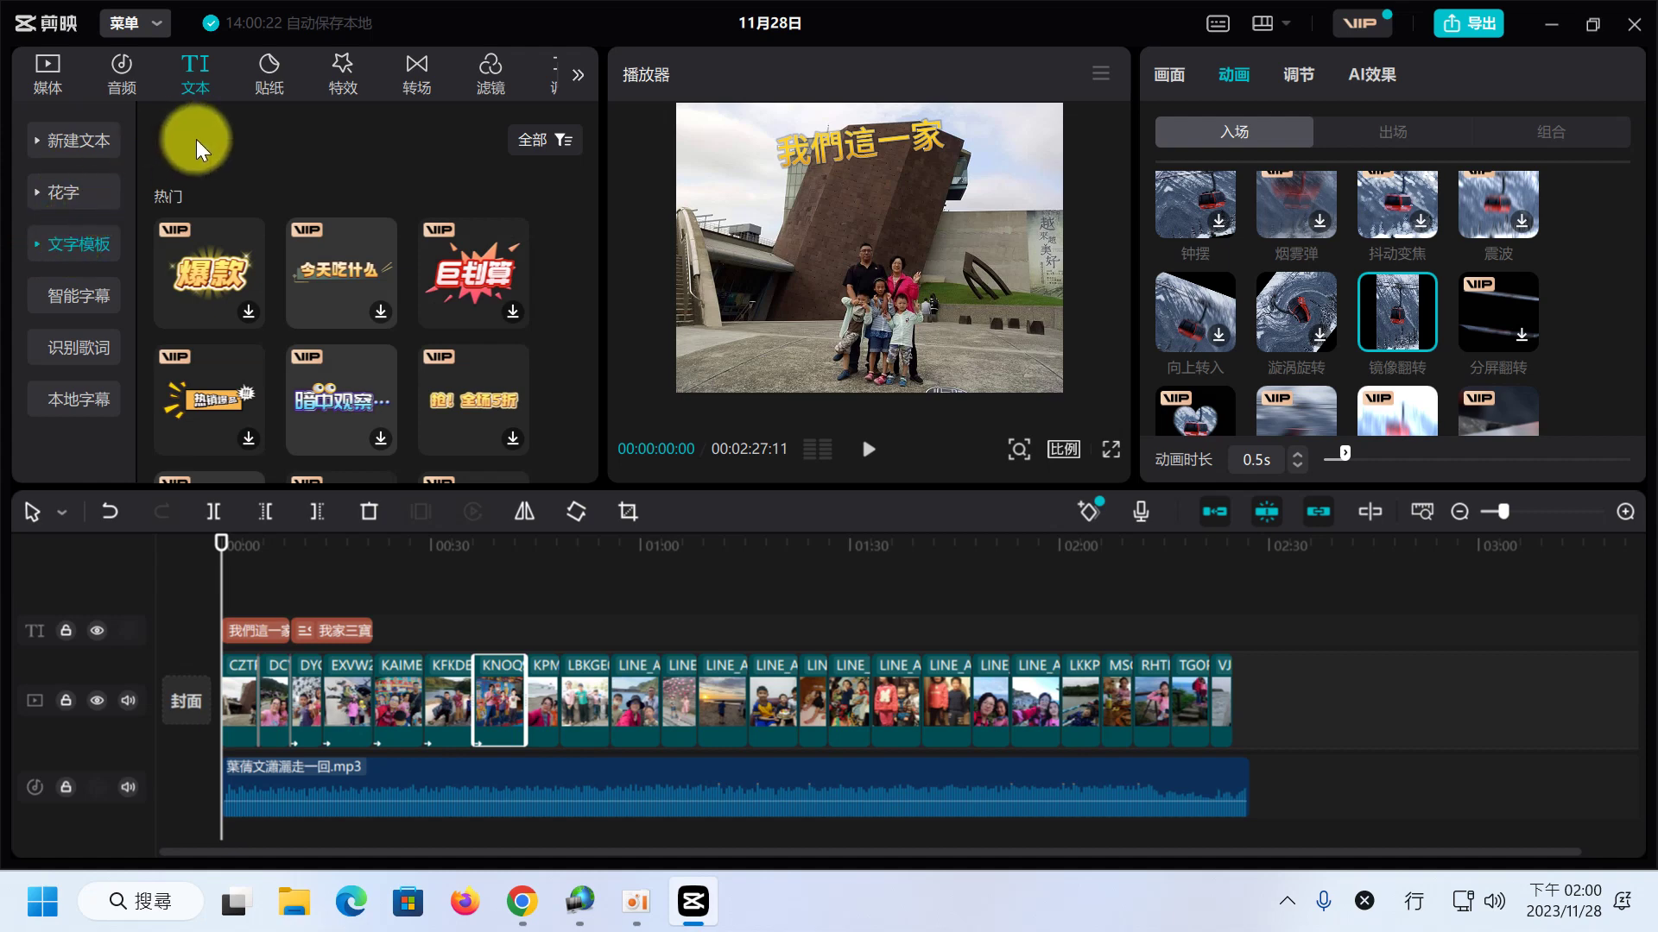
- Select the last six photos together and check which picture (画面) and adjustment (调节) settings are offered for them as a group
{"action": "left_click", "coordinate": [537, 697]}
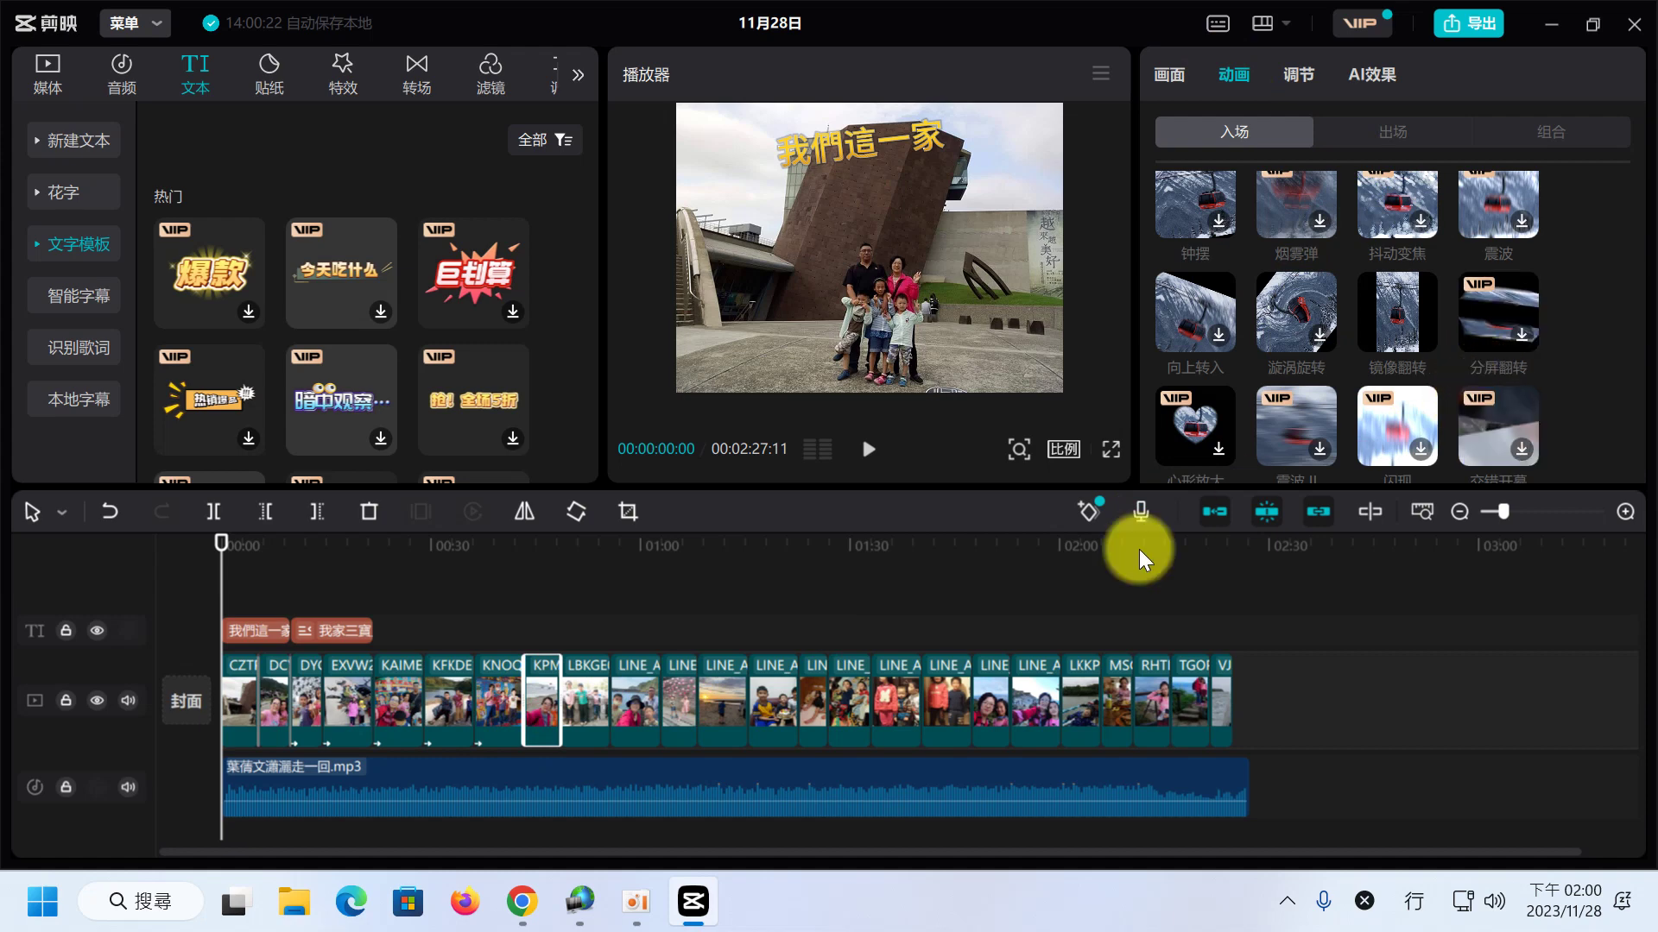
{"action": "left_click", "coordinate": [591, 698]}
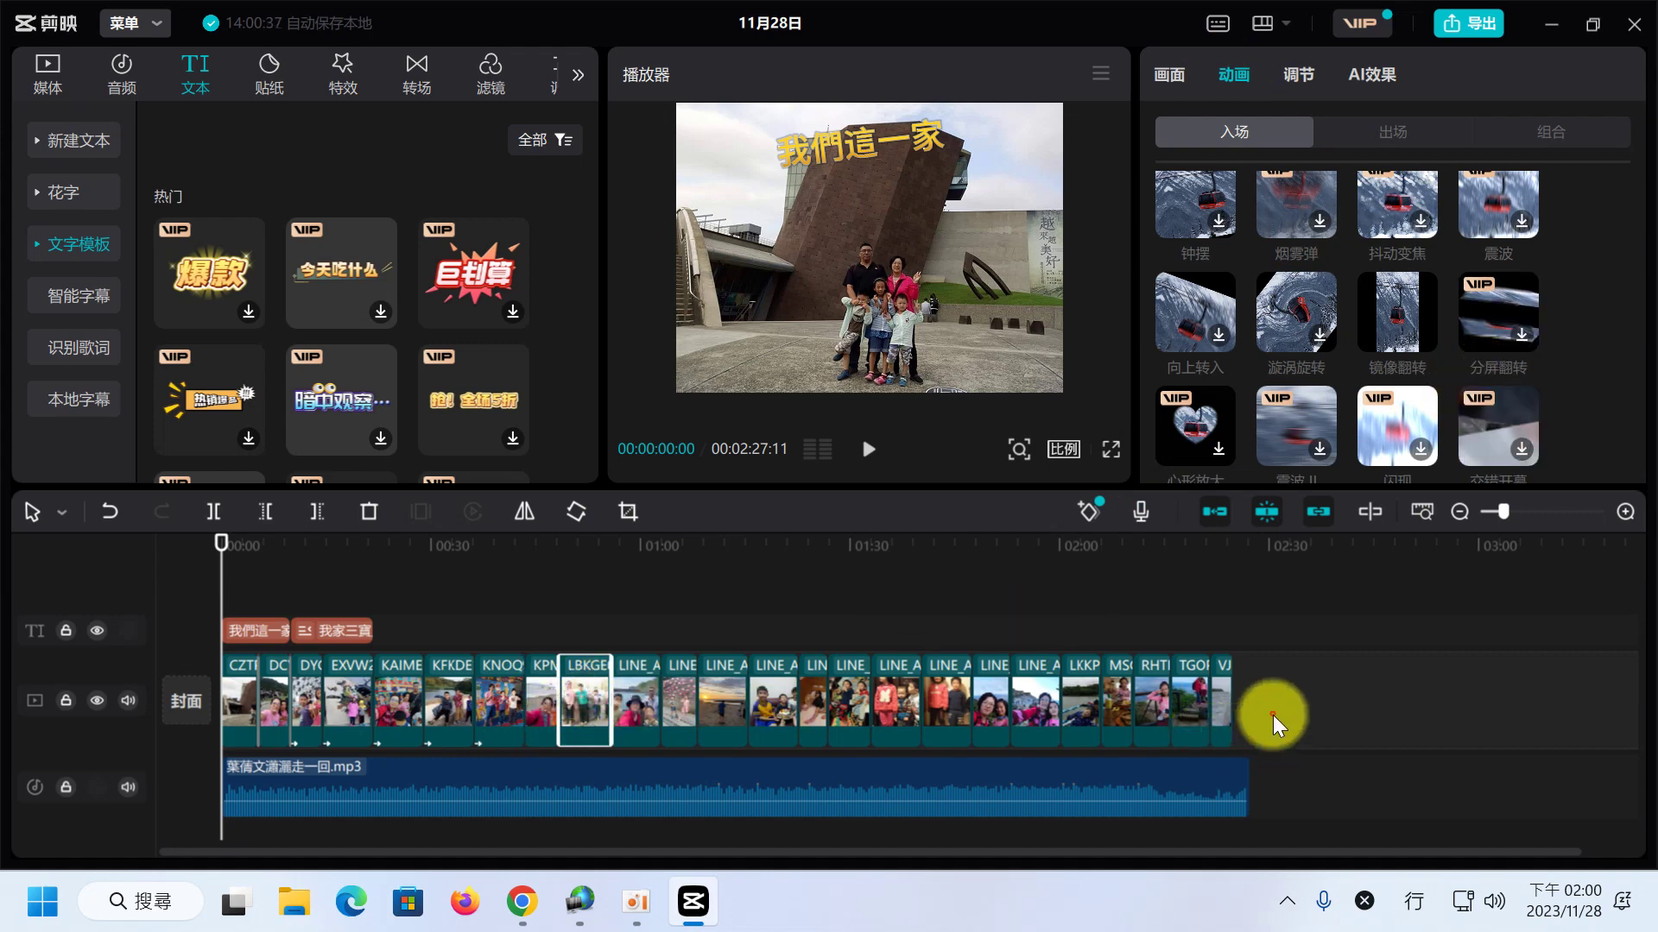
{"action": "left_click_drag", "start_coordinate": [1273, 714], "coordinate": [1023, 690]}
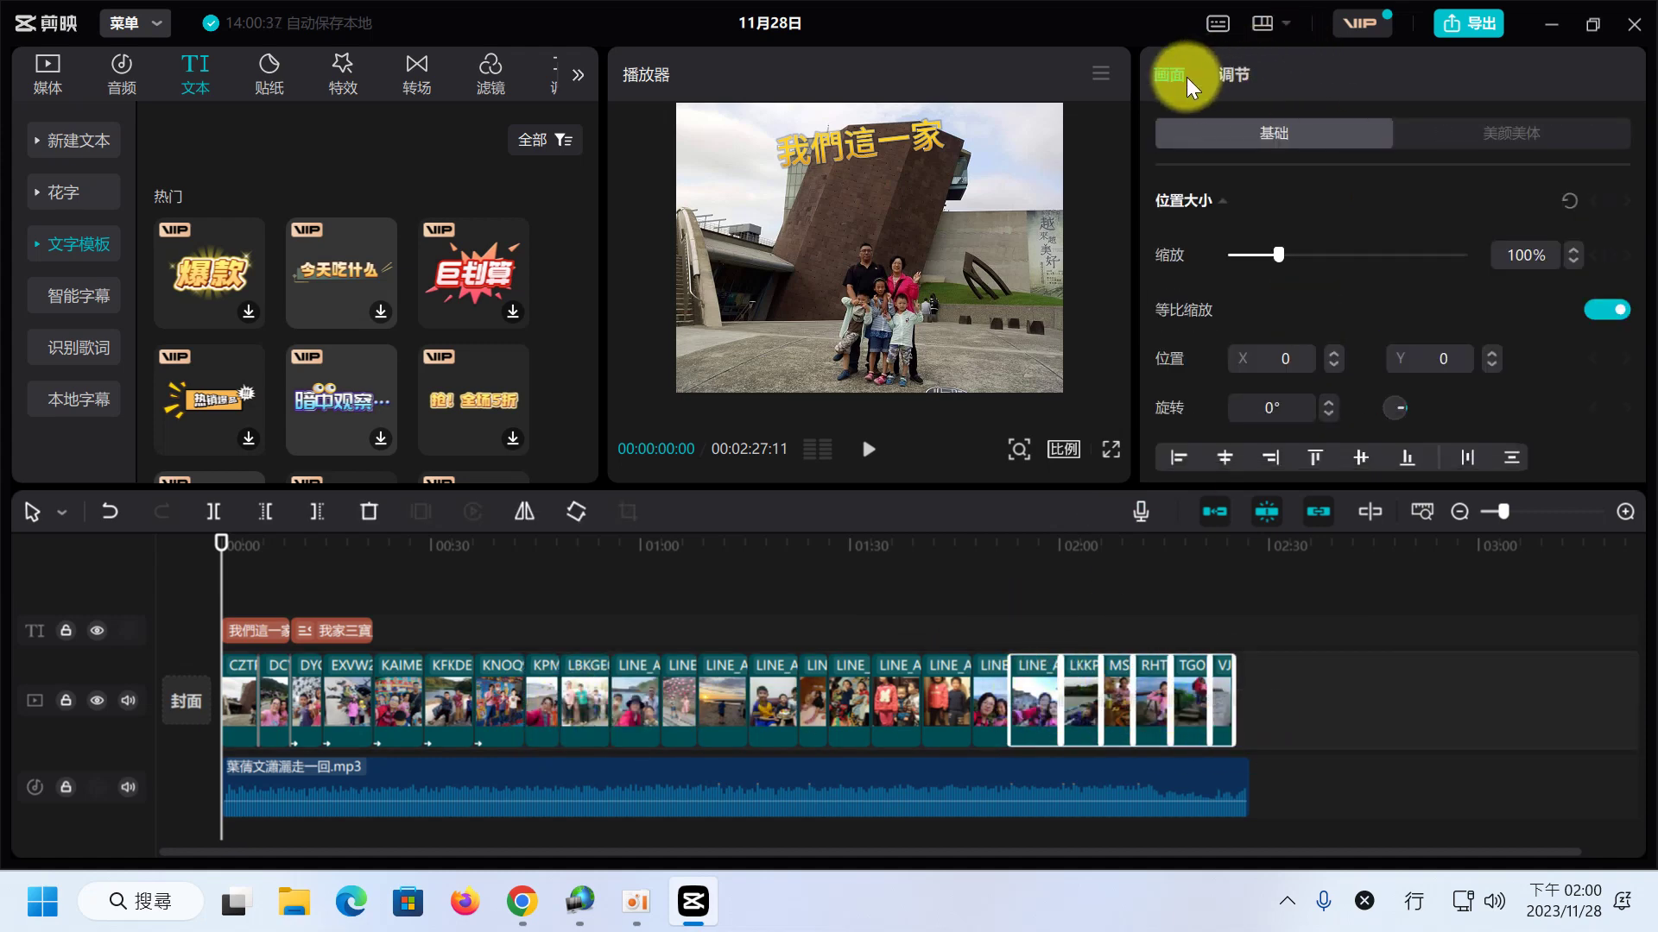
{"action": "left_click", "coordinate": [1243, 76]}
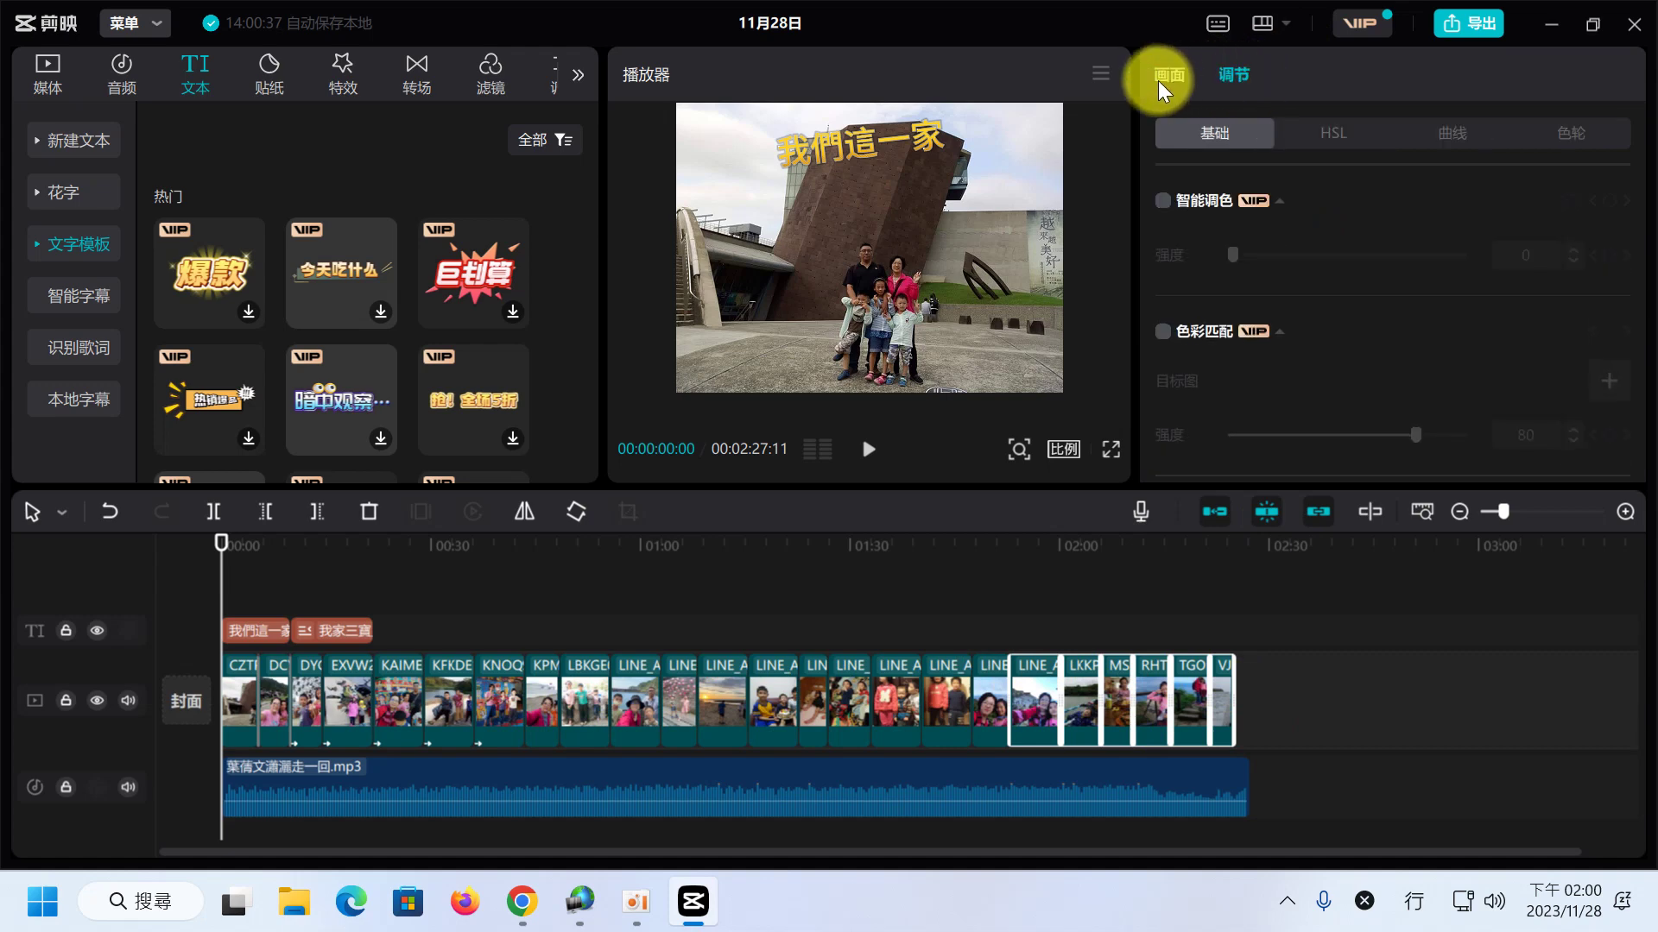
{"action": "left_click", "coordinate": [1171, 76]}
{"action": "left_click", "coordinate": [1213, 74]}
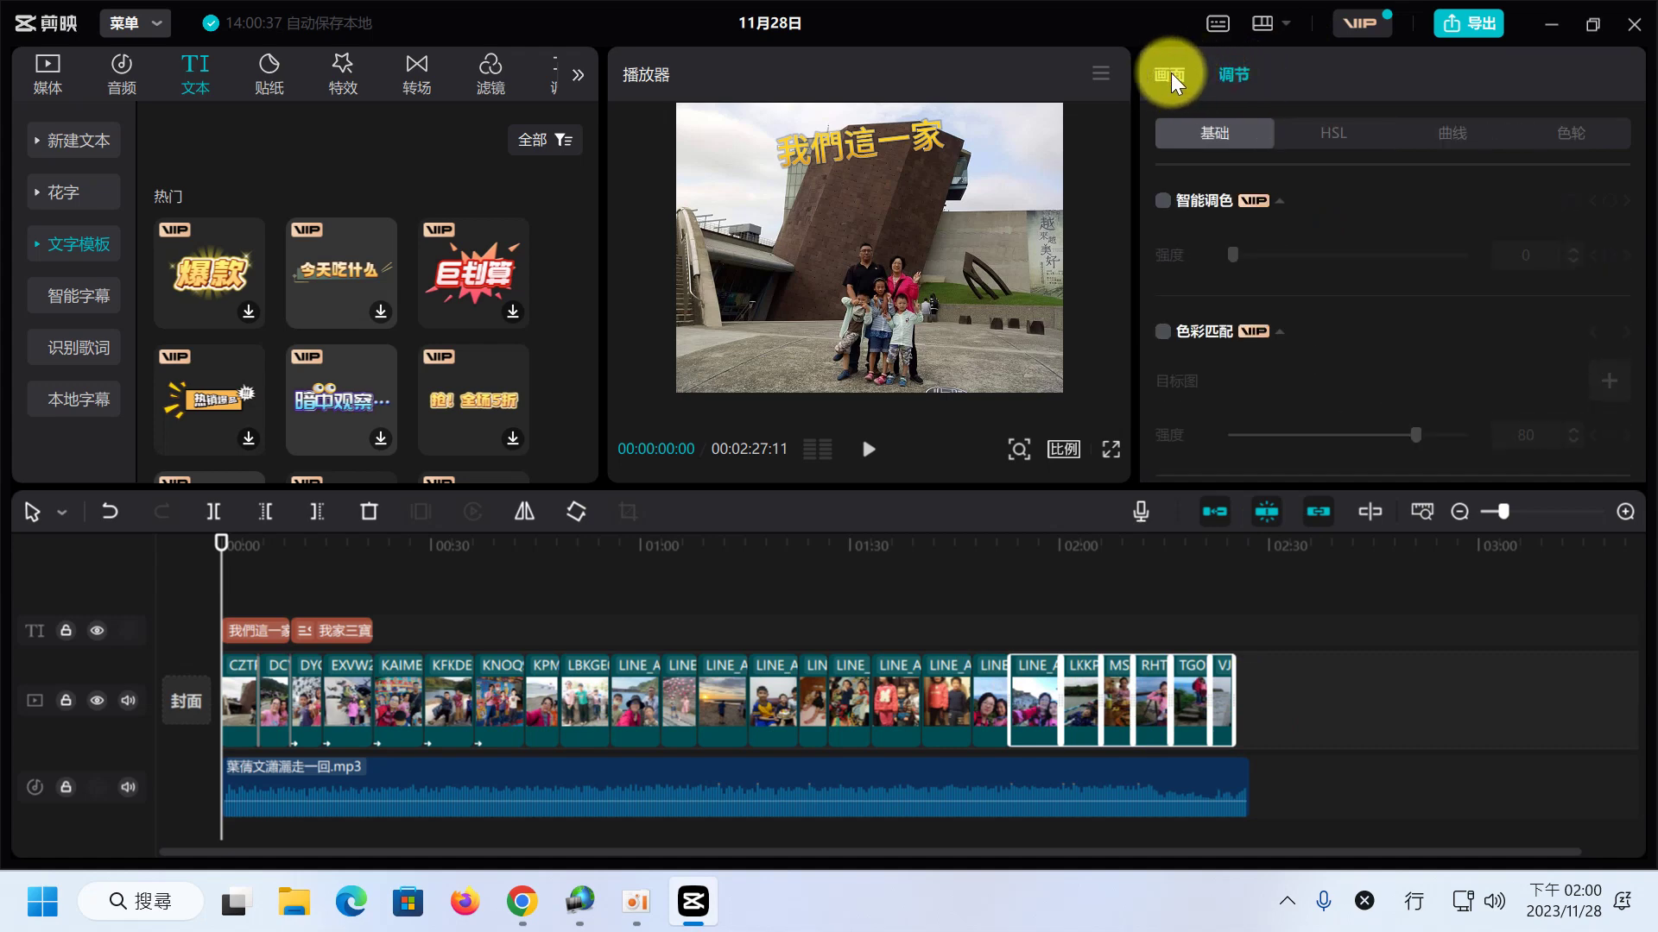
{"action": "left_click", "coordinate": [1171, 74]}
{"action": "left_click", "coordinate": [1074, 697]}
{"action": "left_click", "coordinate": [1047, 693]}
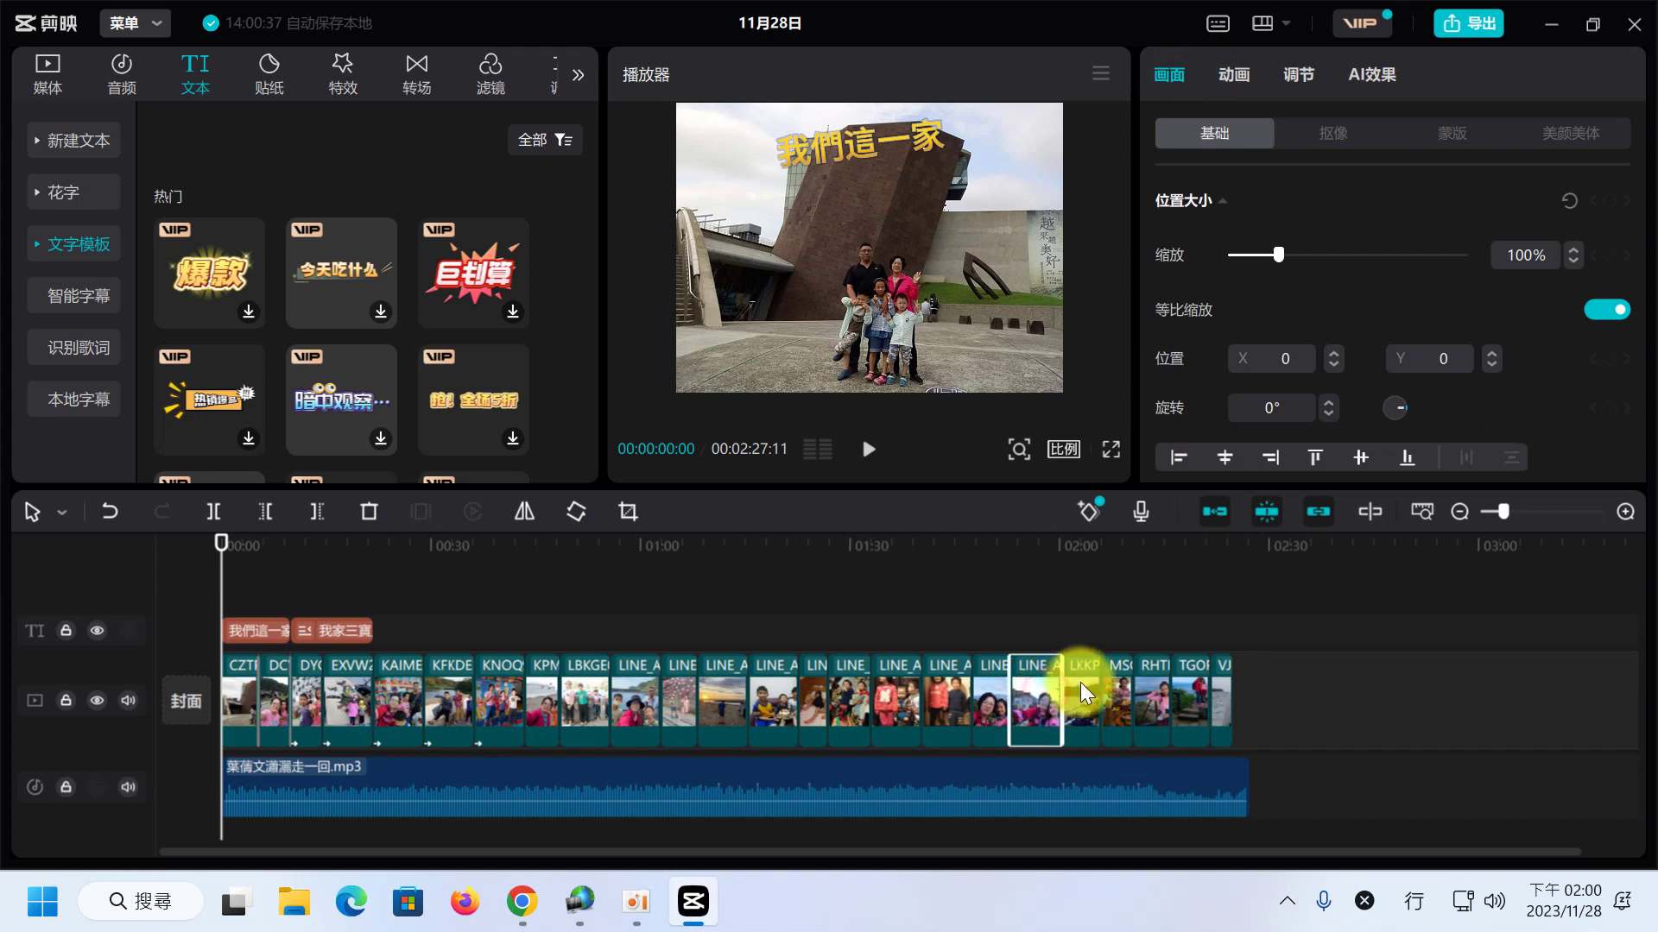
{"action": "left_click", "coordinate": [1079, 683]}
{"action": "left_click", "coordinate": [1045, 690]}
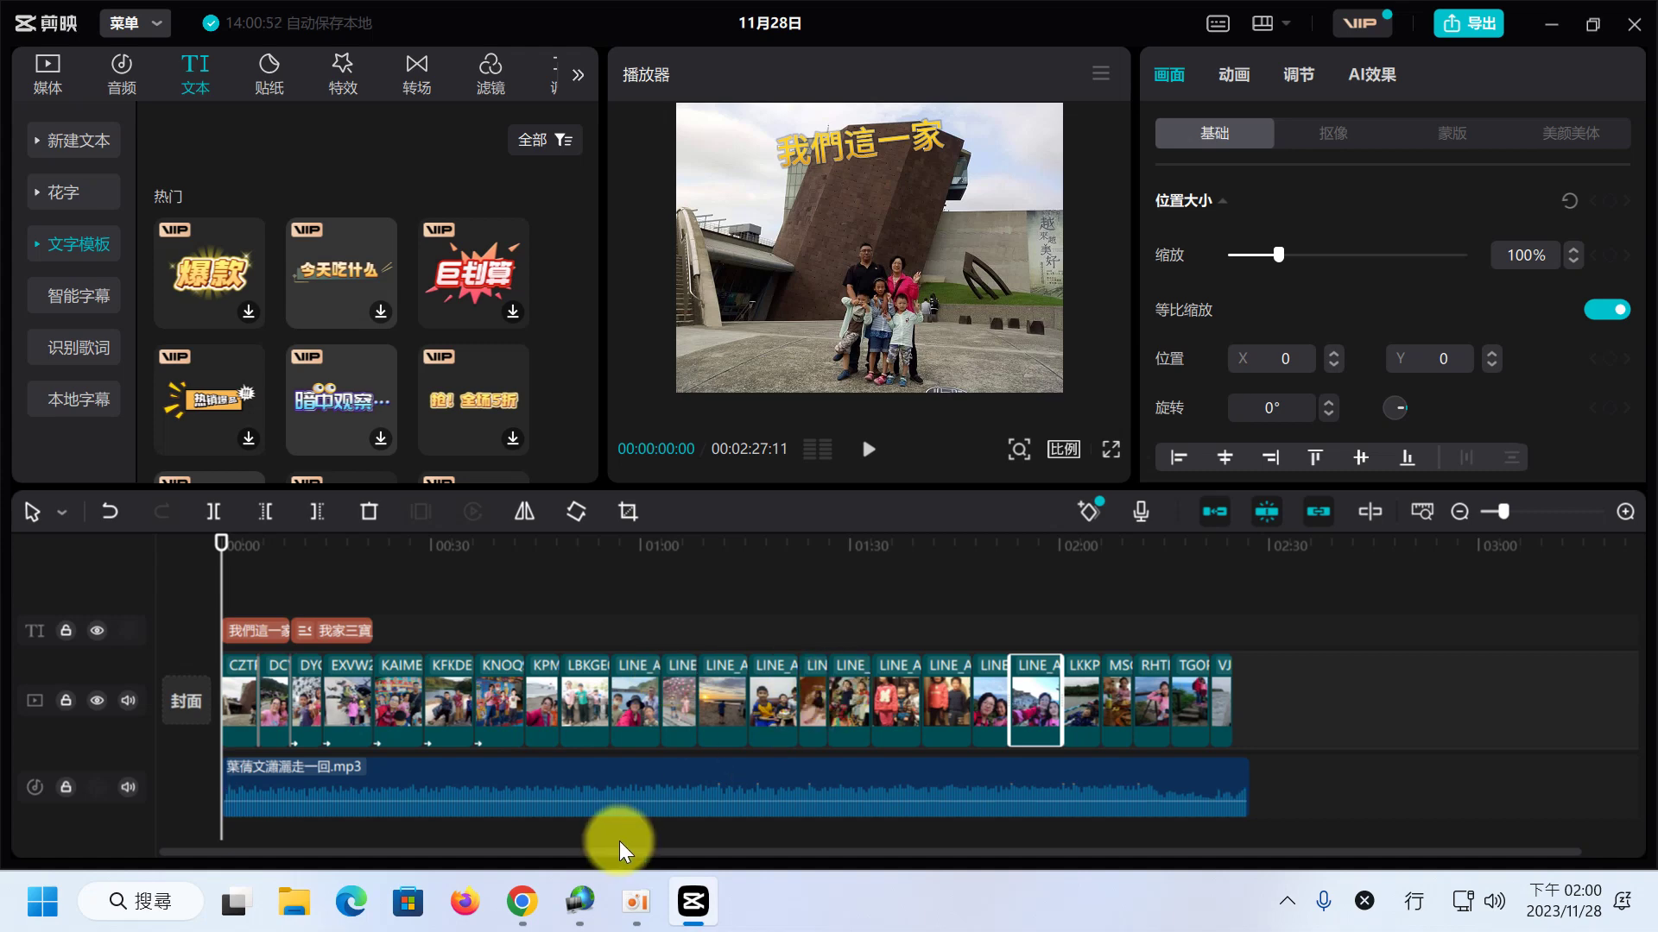
{"action": "left_click", "coordinate": [593, 711]}
{"action": "left_click", "coordinate": [335, 700]}
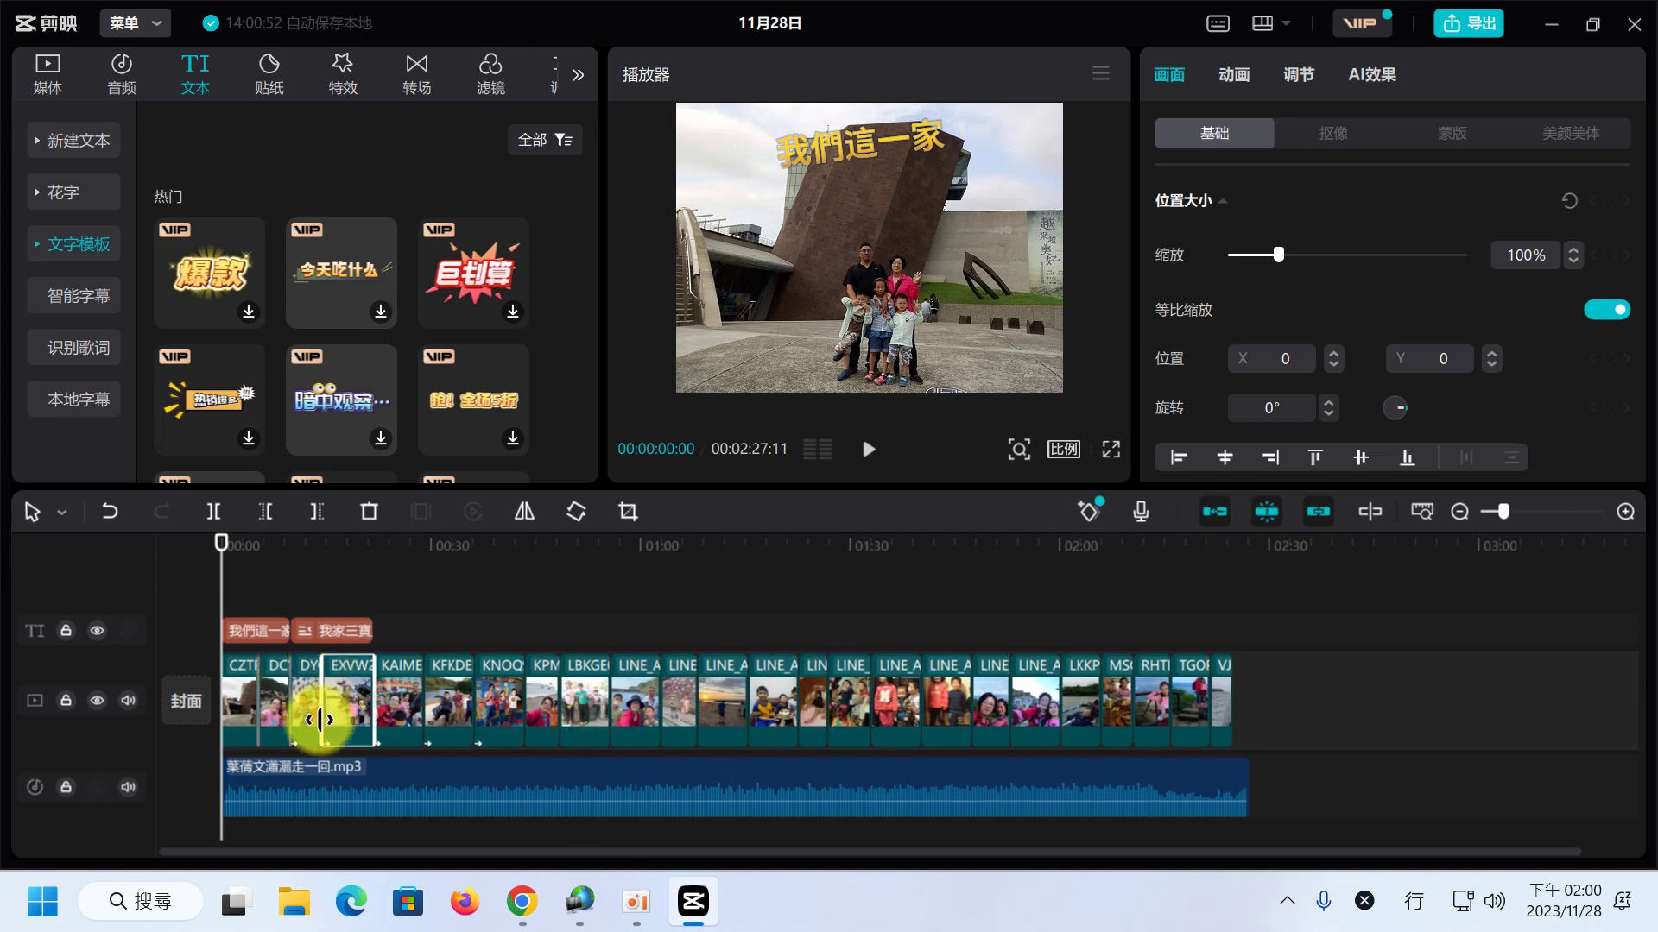